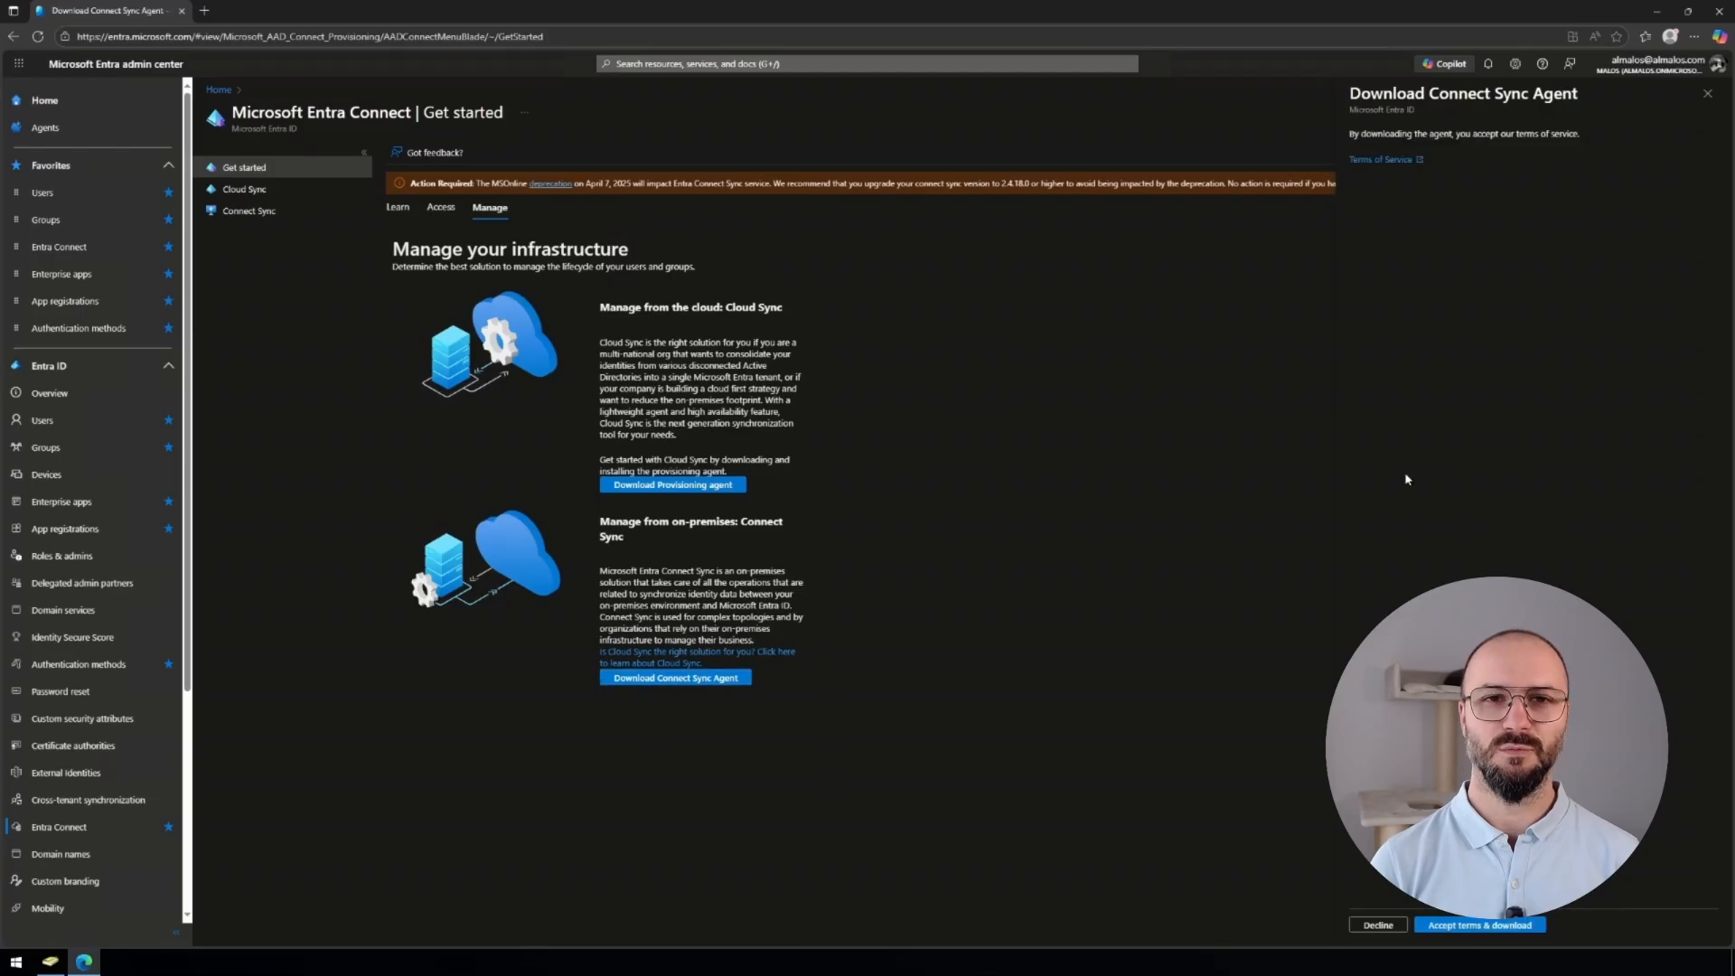
Download AzureADConnect.msi after accepting the terms, launch the installer, and minimize Edge.
left_click(1480, 925)
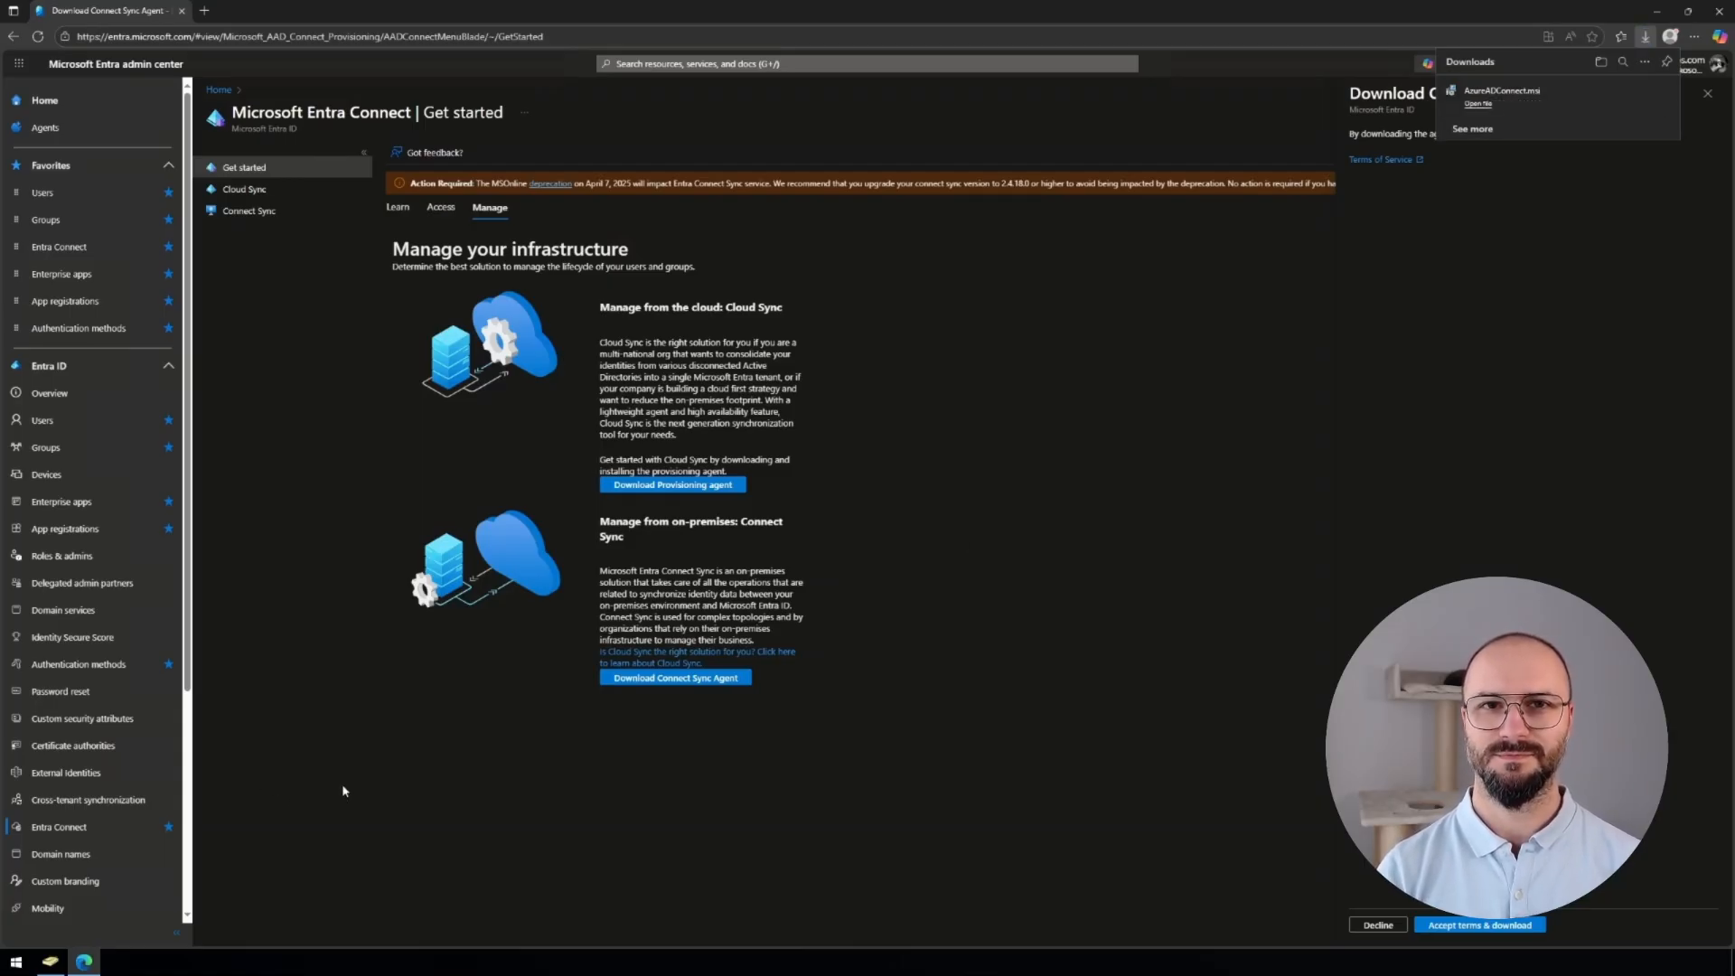
left_click(1479, 103)
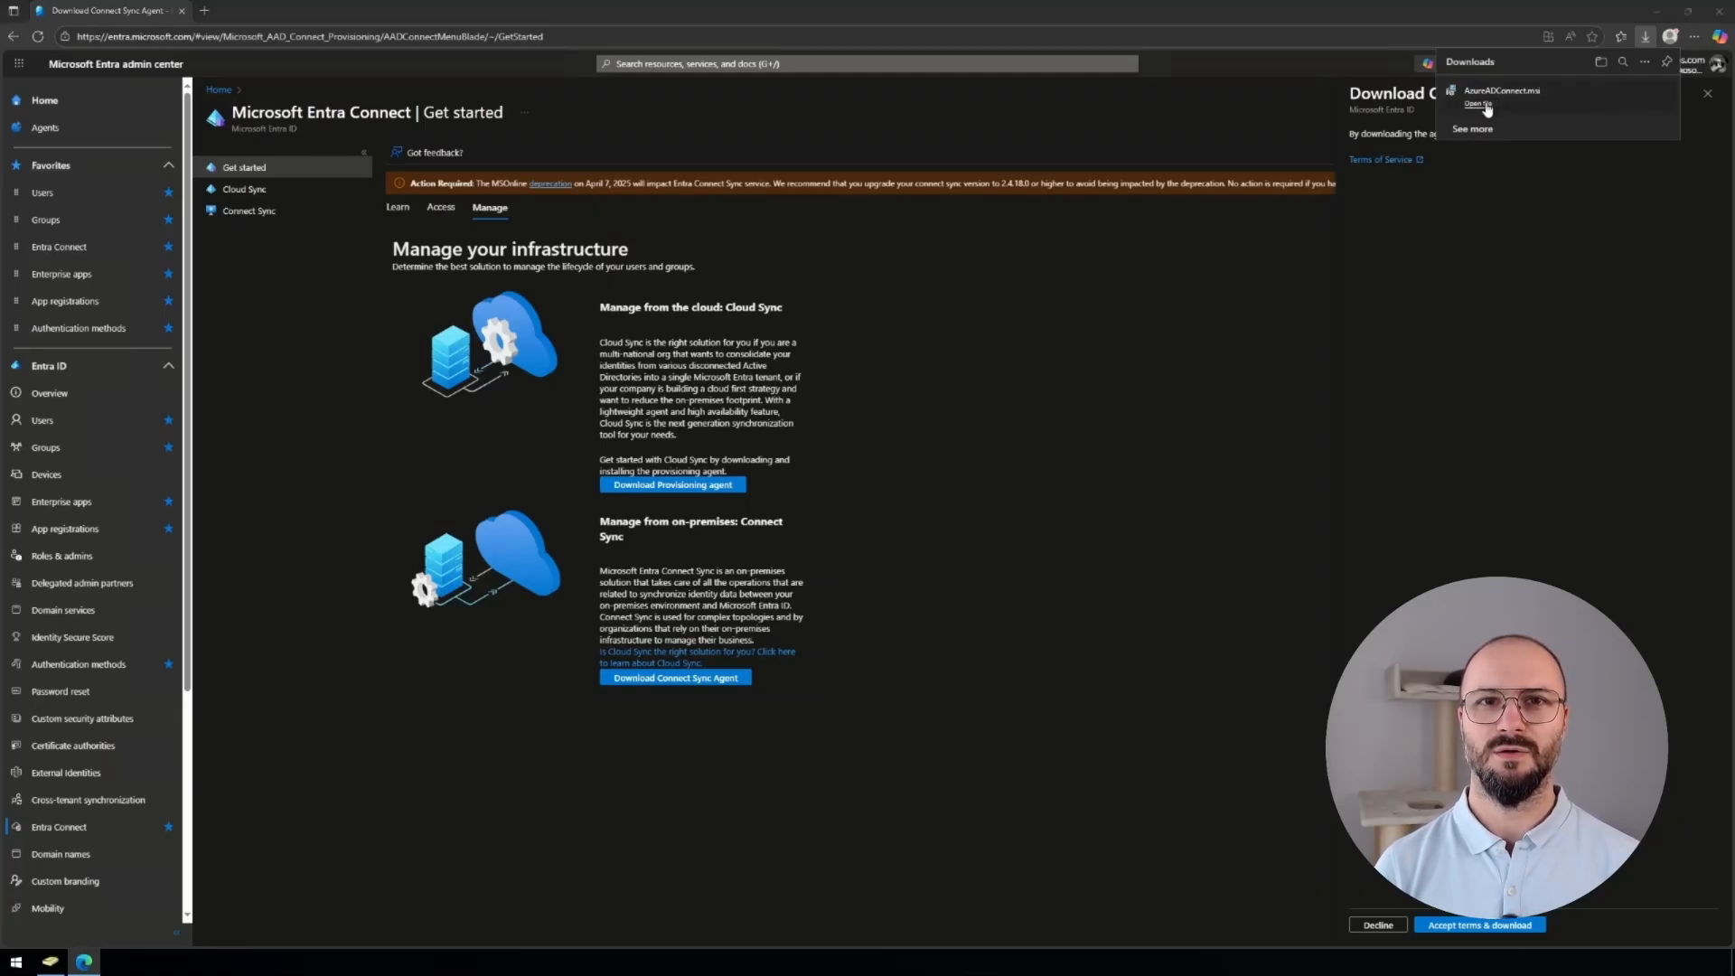
left_click(1658, 12)
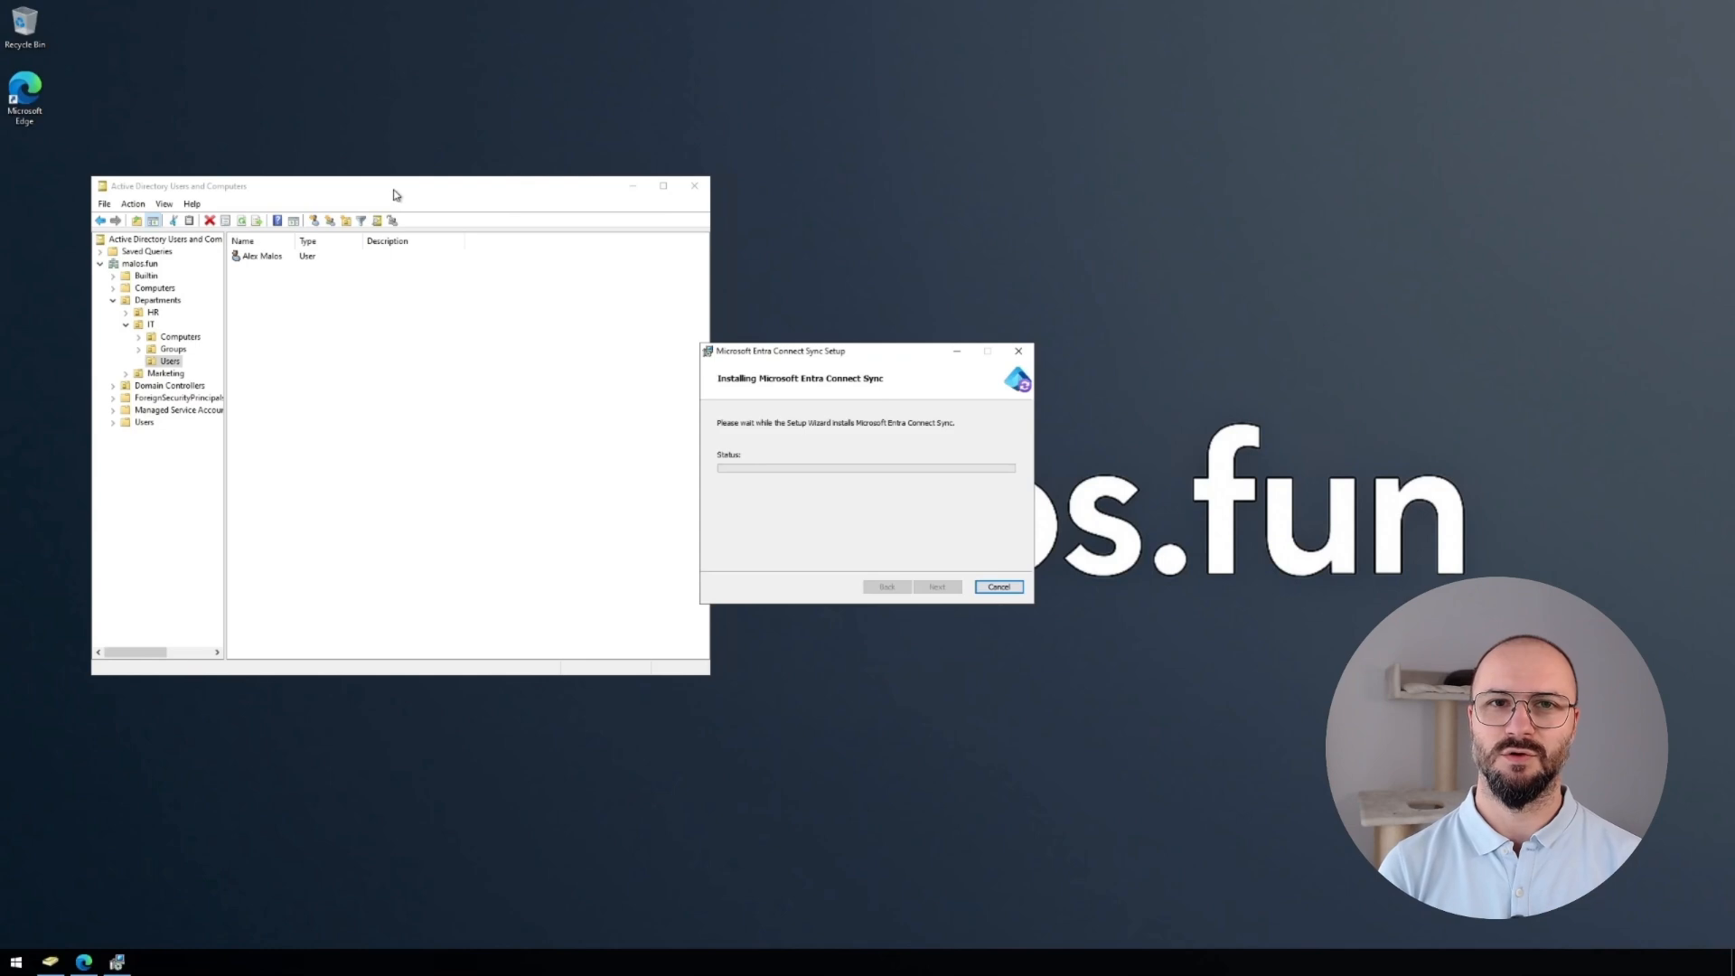
Arrange the setup and Active Directory Users and Computers windows side by side while installation finishes.
left_click_drag(398, 187, 1345, 188)
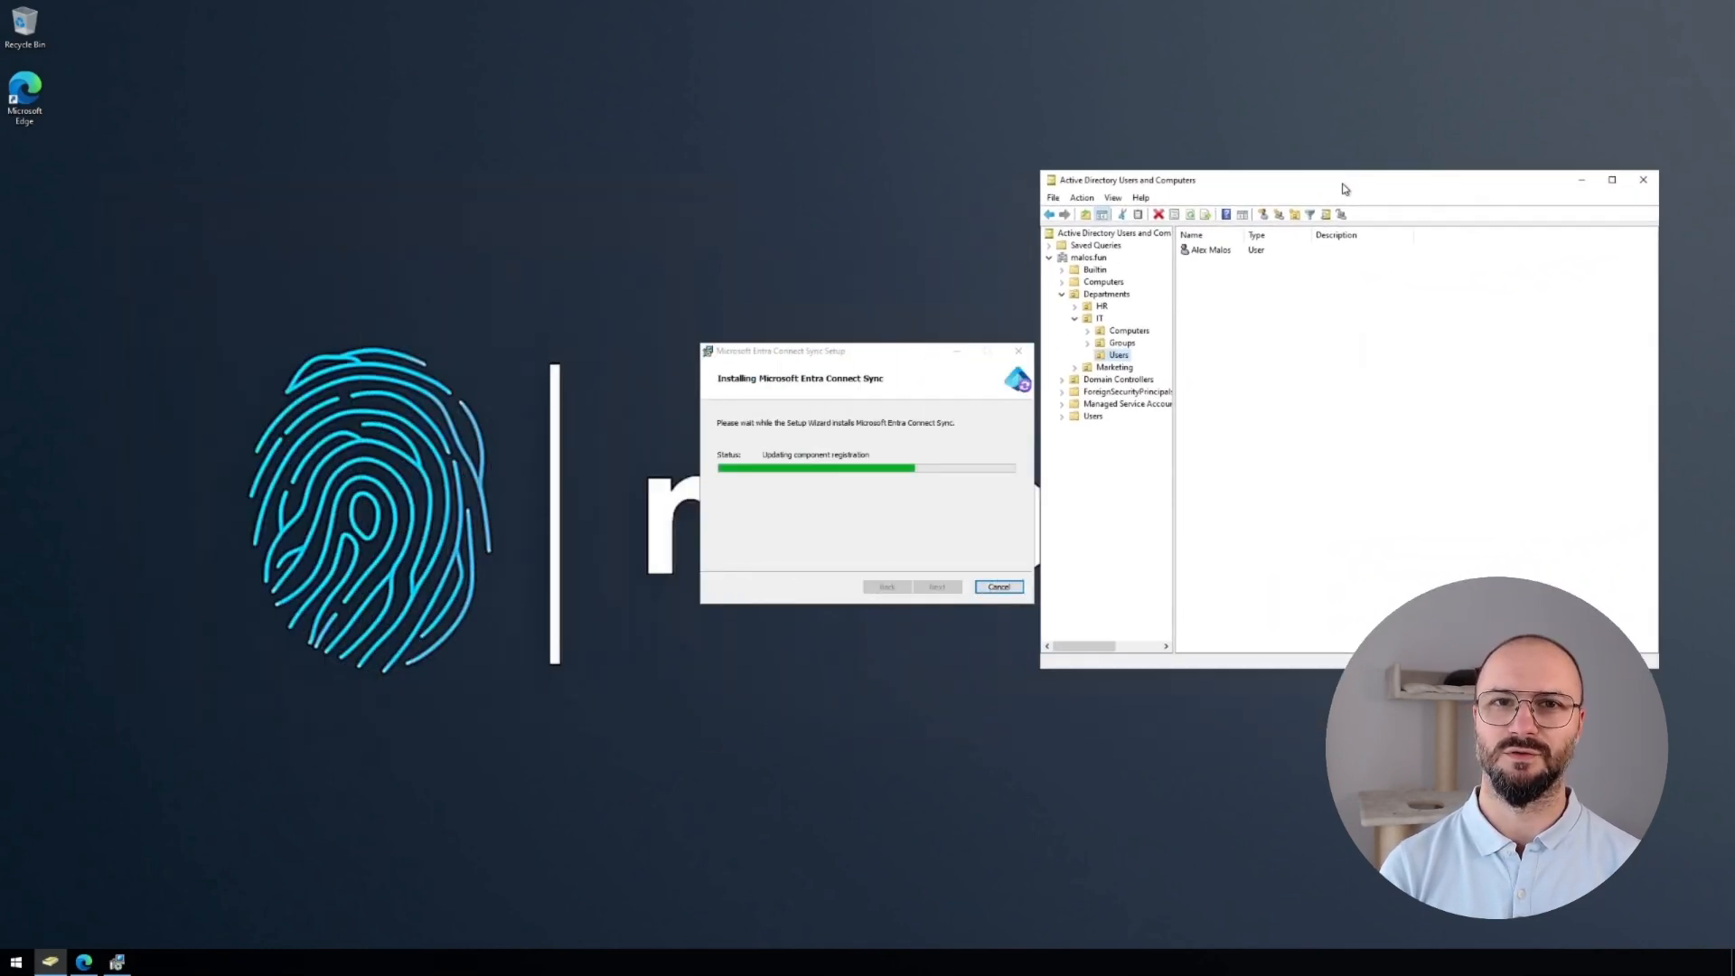
left_click_drag(881, 357, 448, 309)
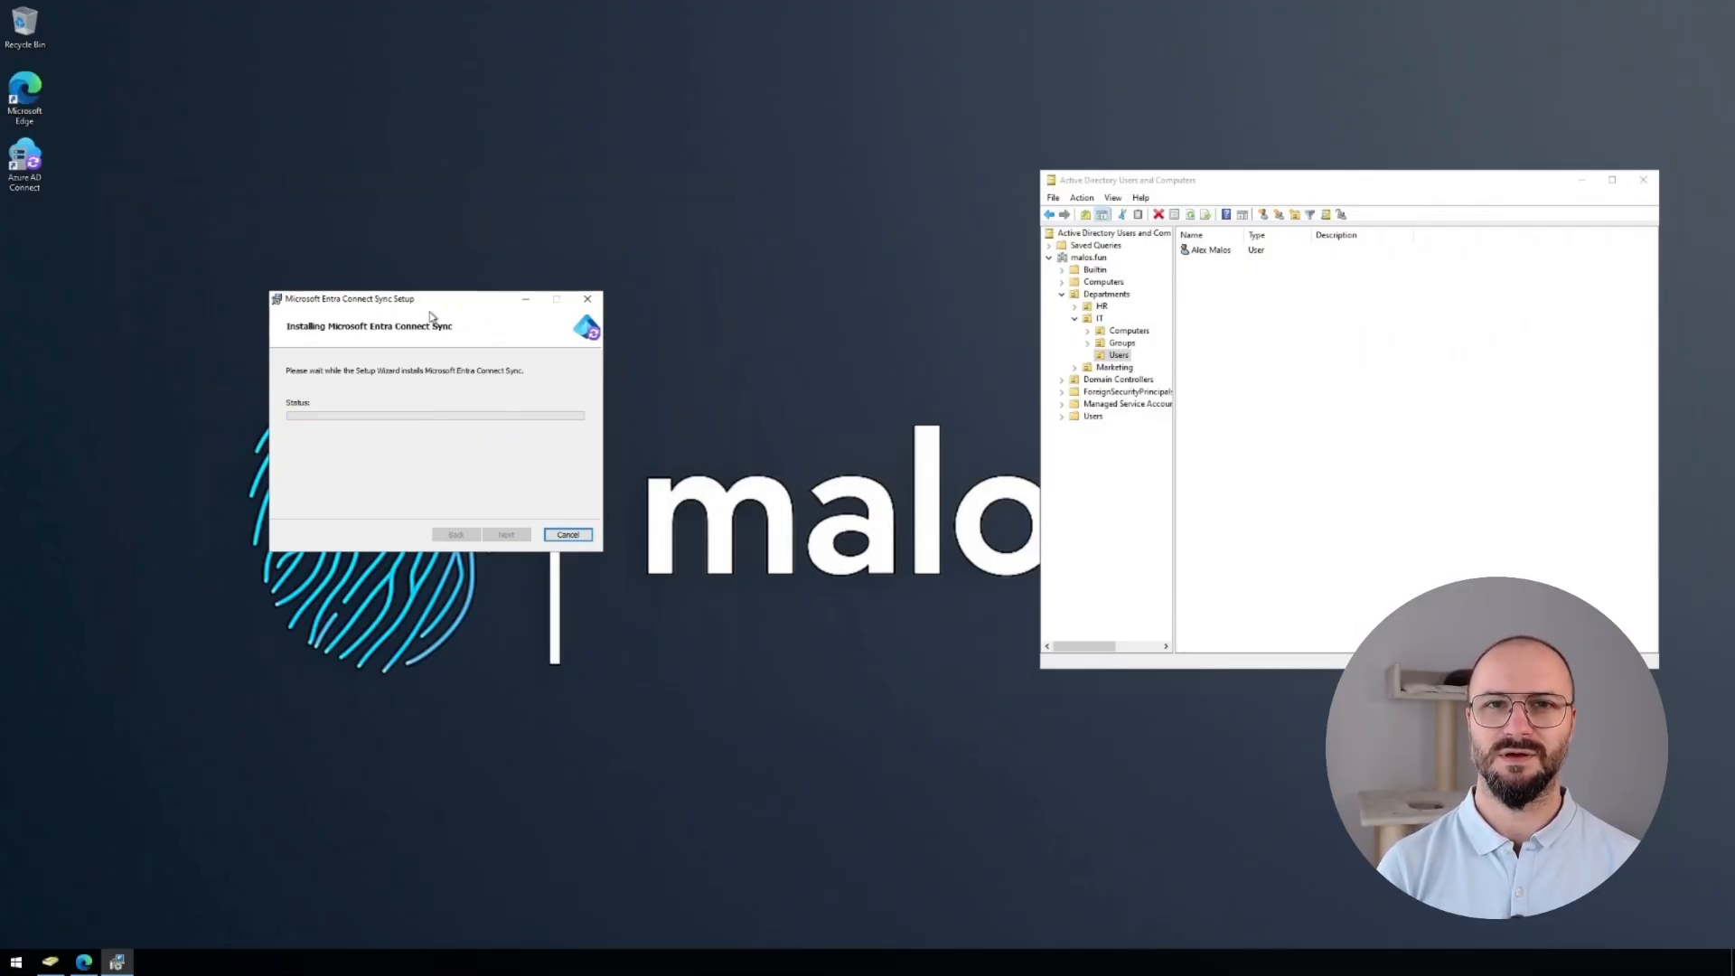
left_click_drag(1298, 185, 1035, 109)
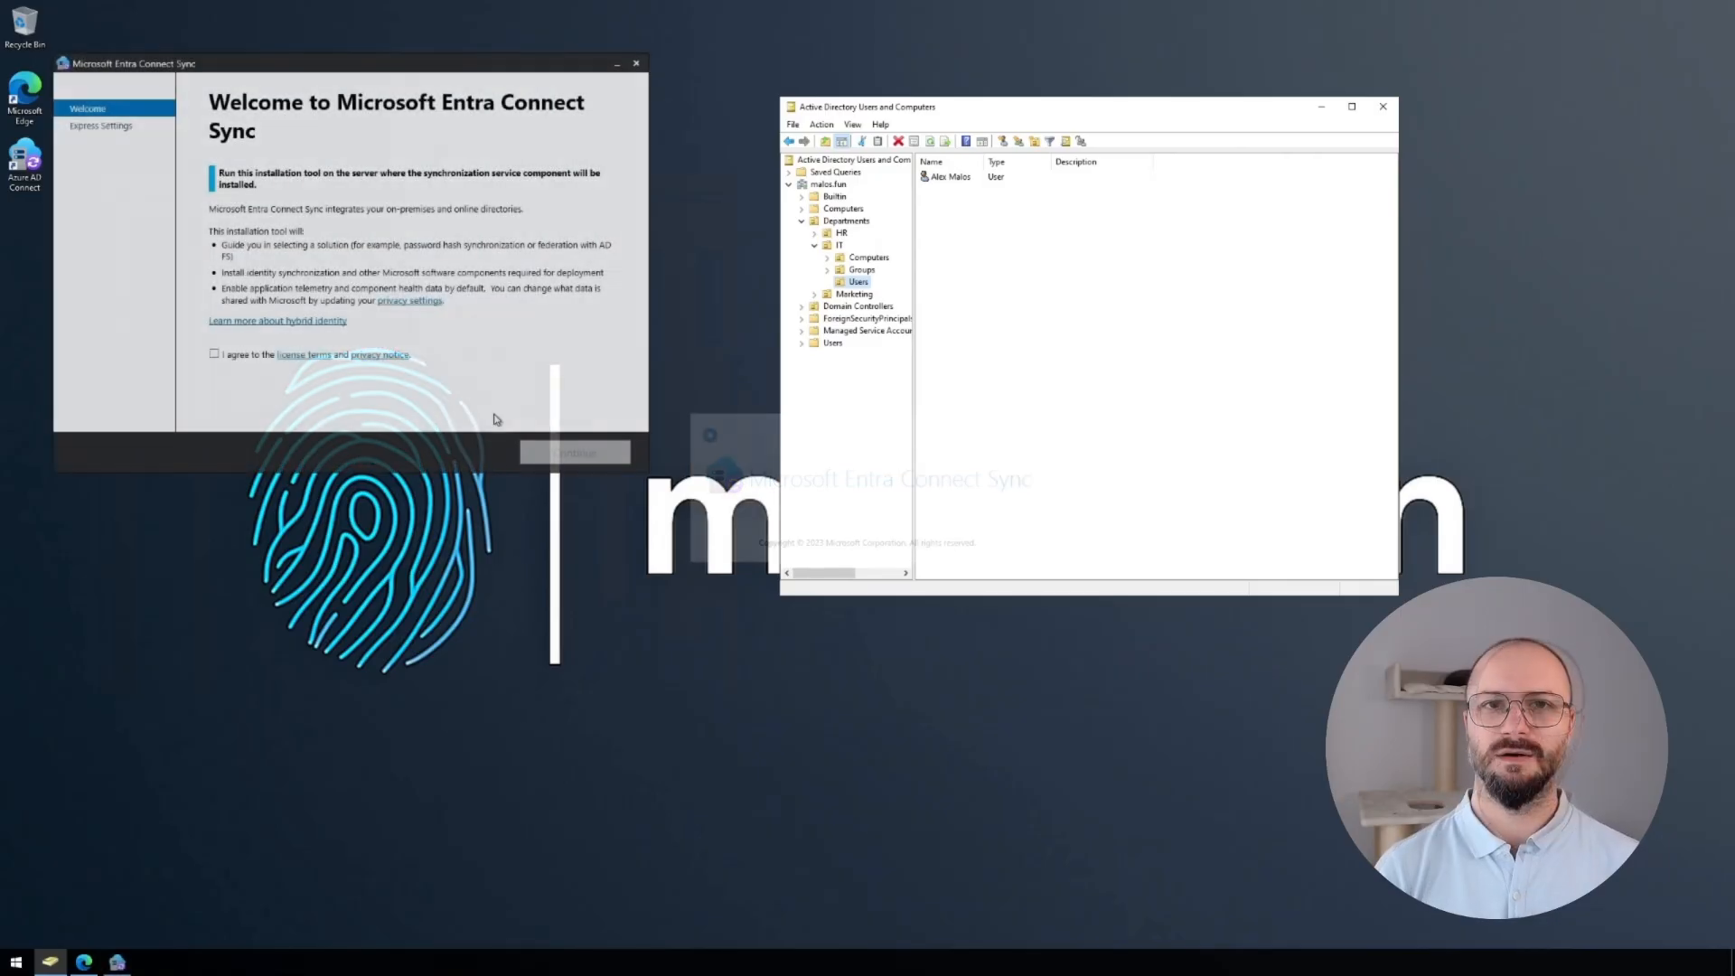
Agree to the licence, choose Customize instead of express settings, and install the required components.
left_click(214, 355)
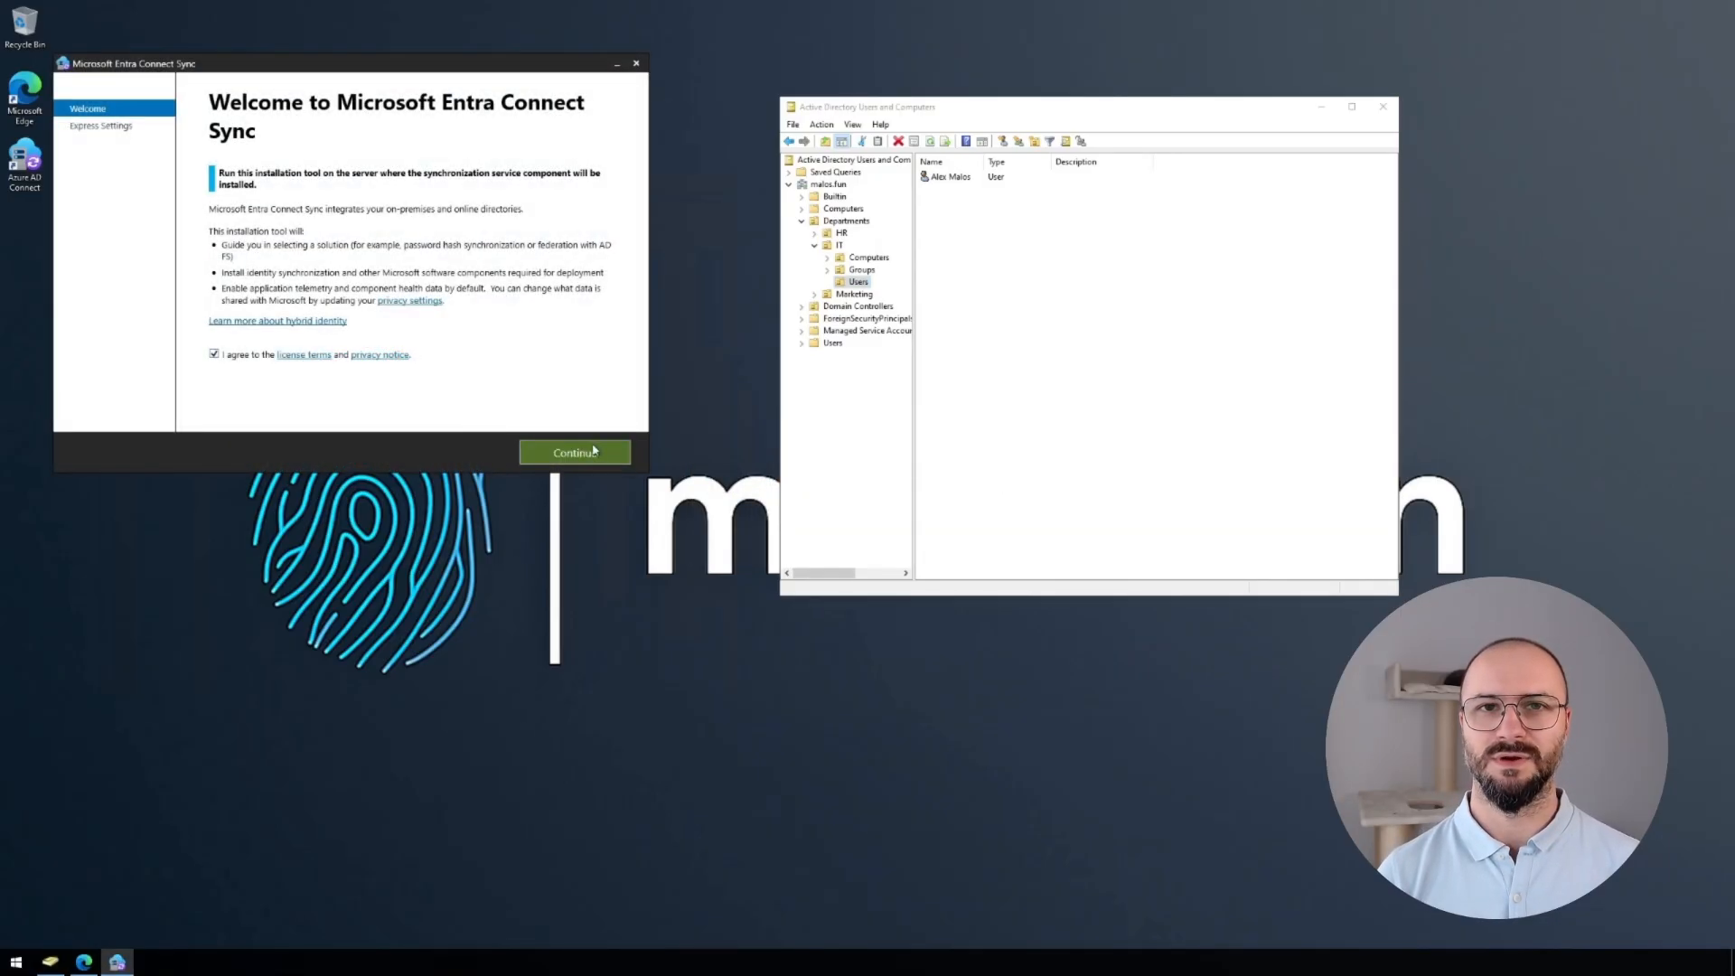
left_click(599, 455)
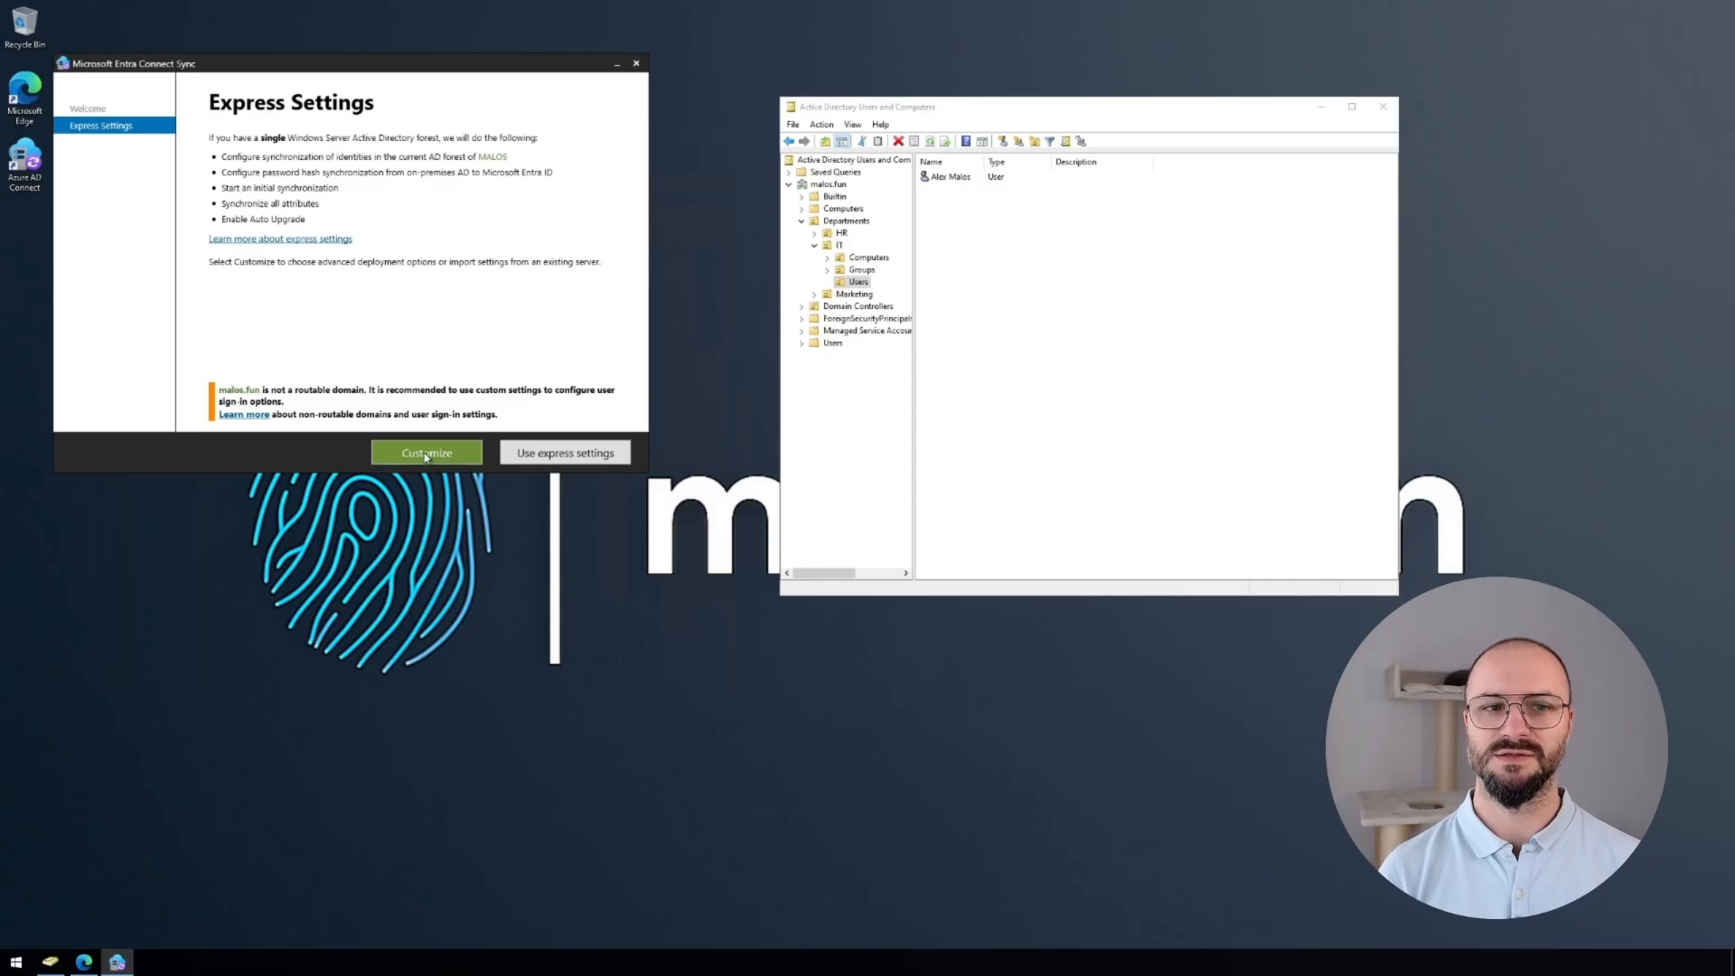
left_click(426, 456)
left_click(575, 456)
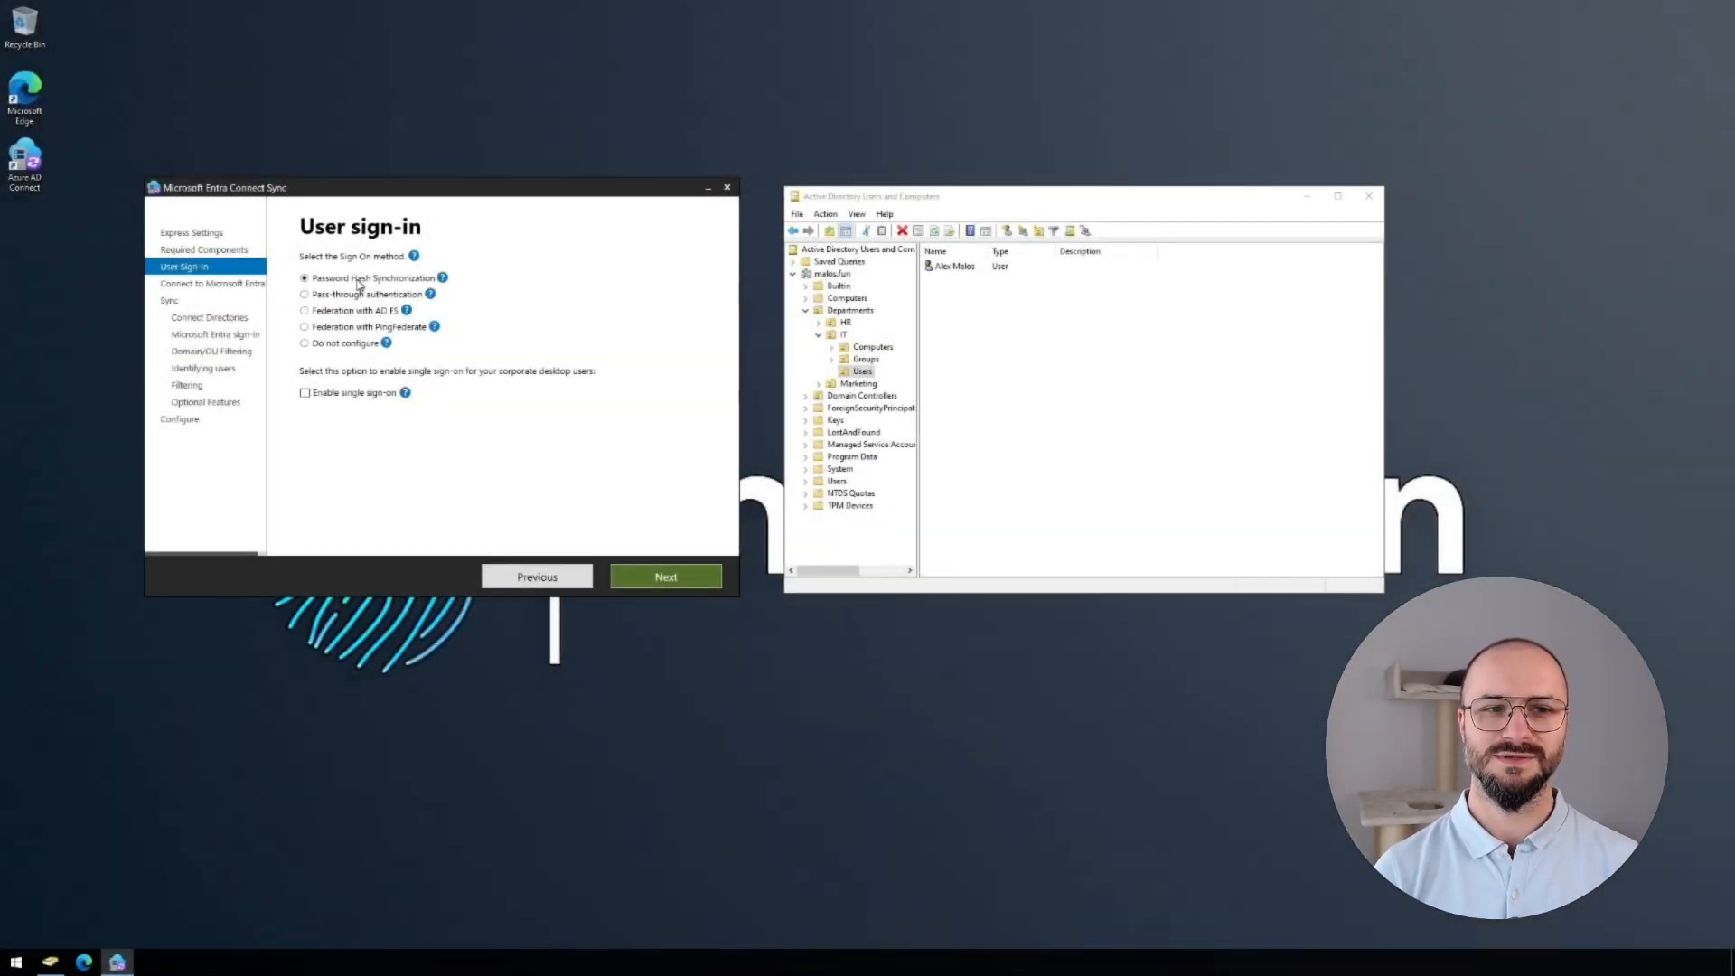
Enable single sign-on alongside password hash sync and submit the administrator's username for Entra ID.
left_click(306, 395)
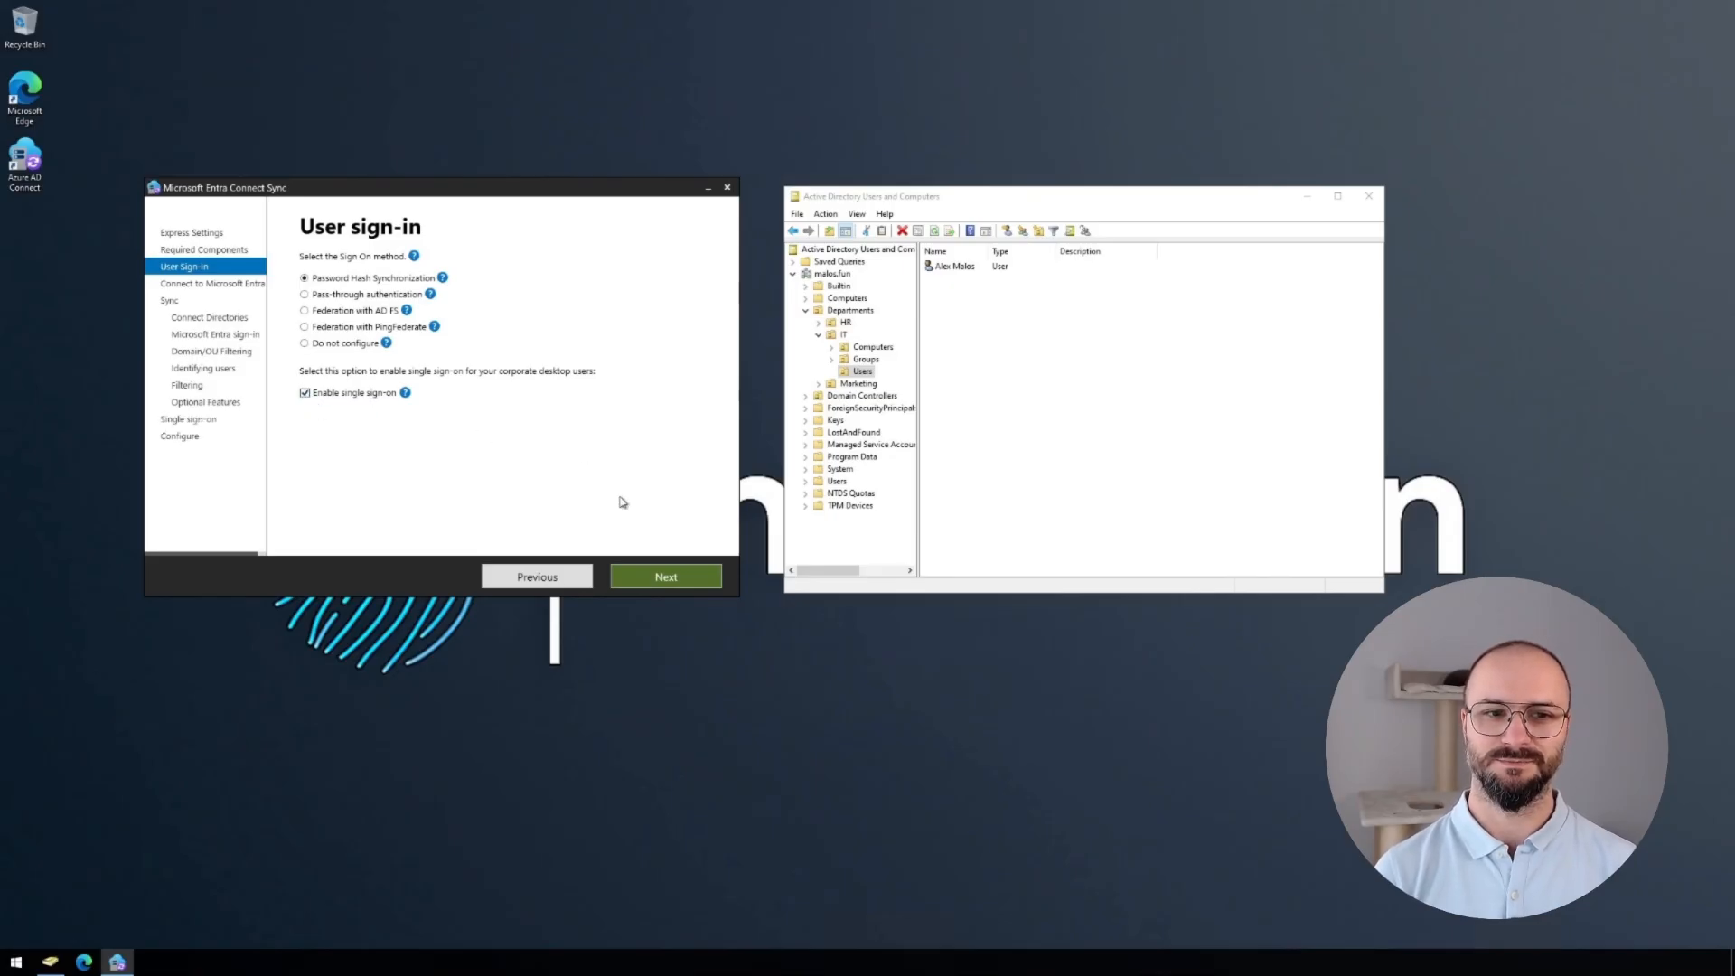
left_click(652, 573)
type("am")
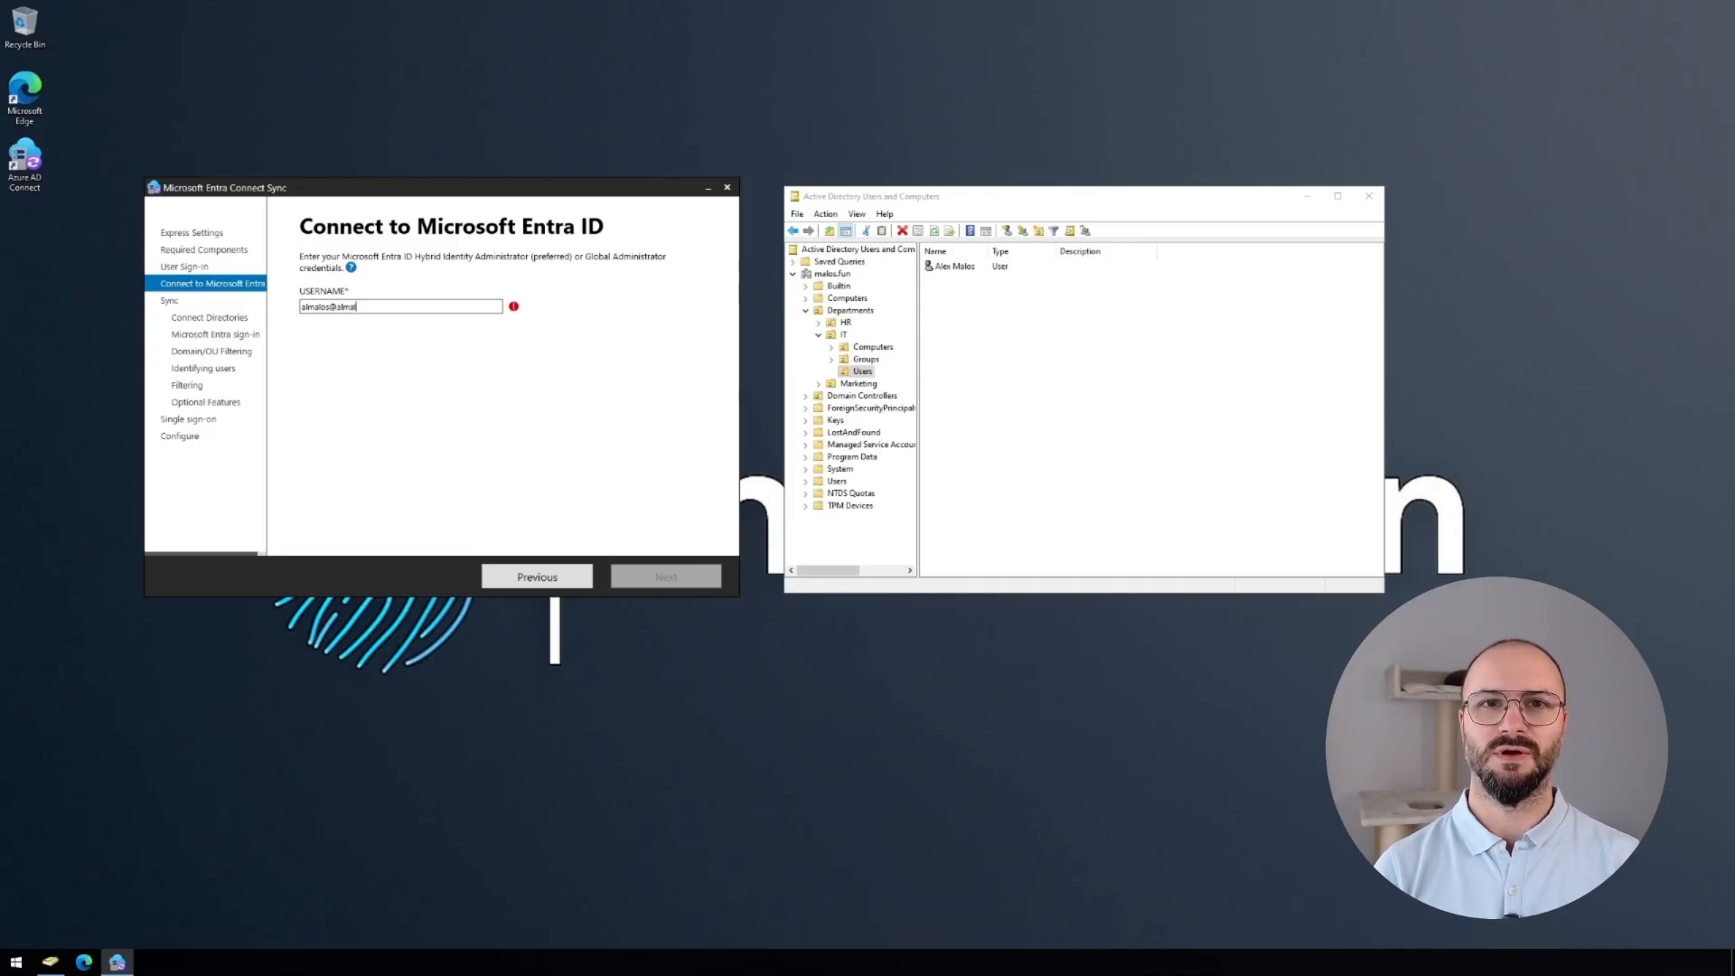
key("Return")
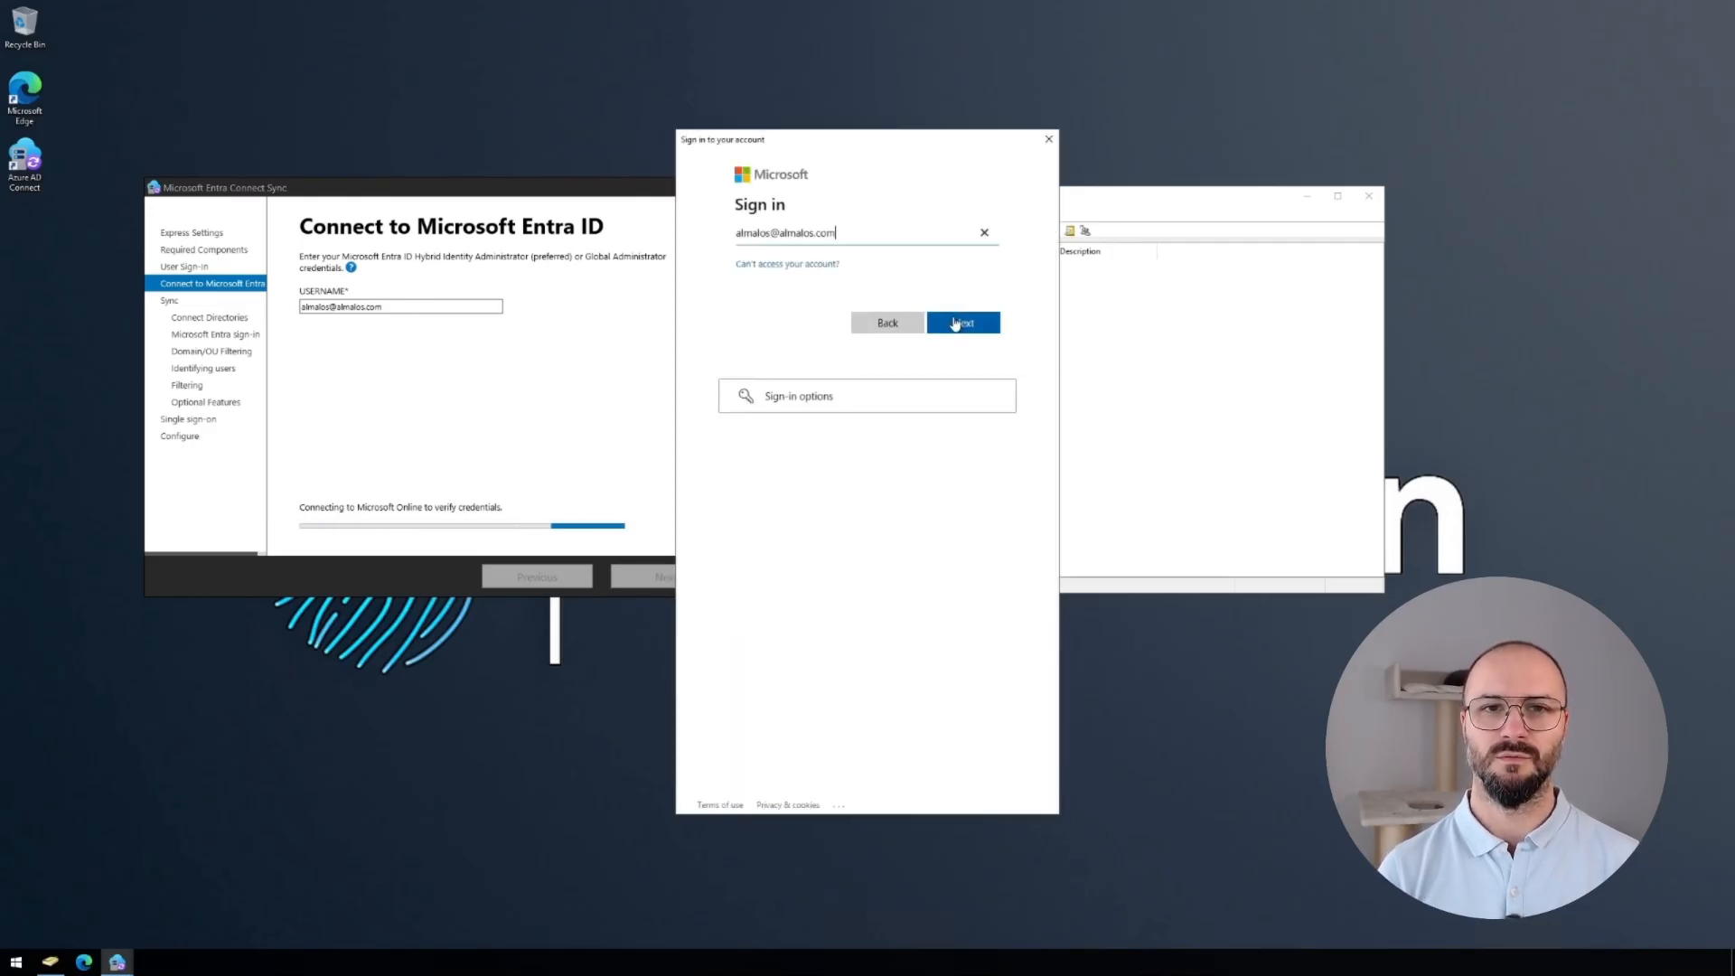
Sign in to Entra ID with the administrator's username and password.
left_click(957, 323)
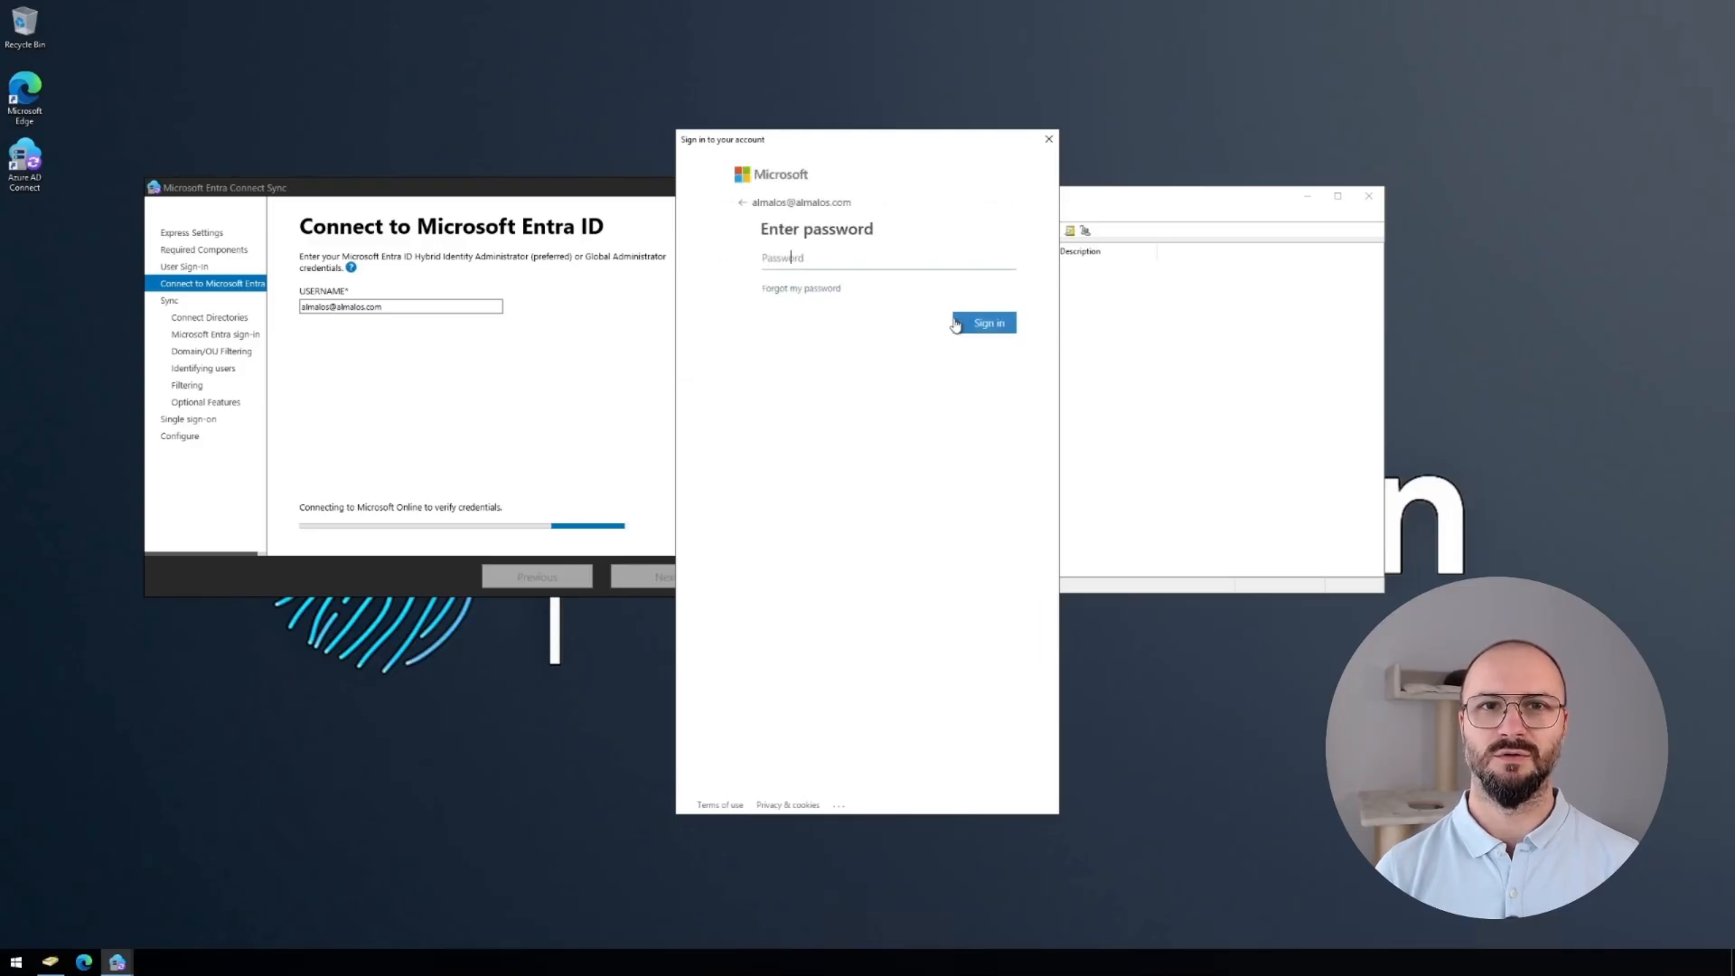
type("••••••••••••")
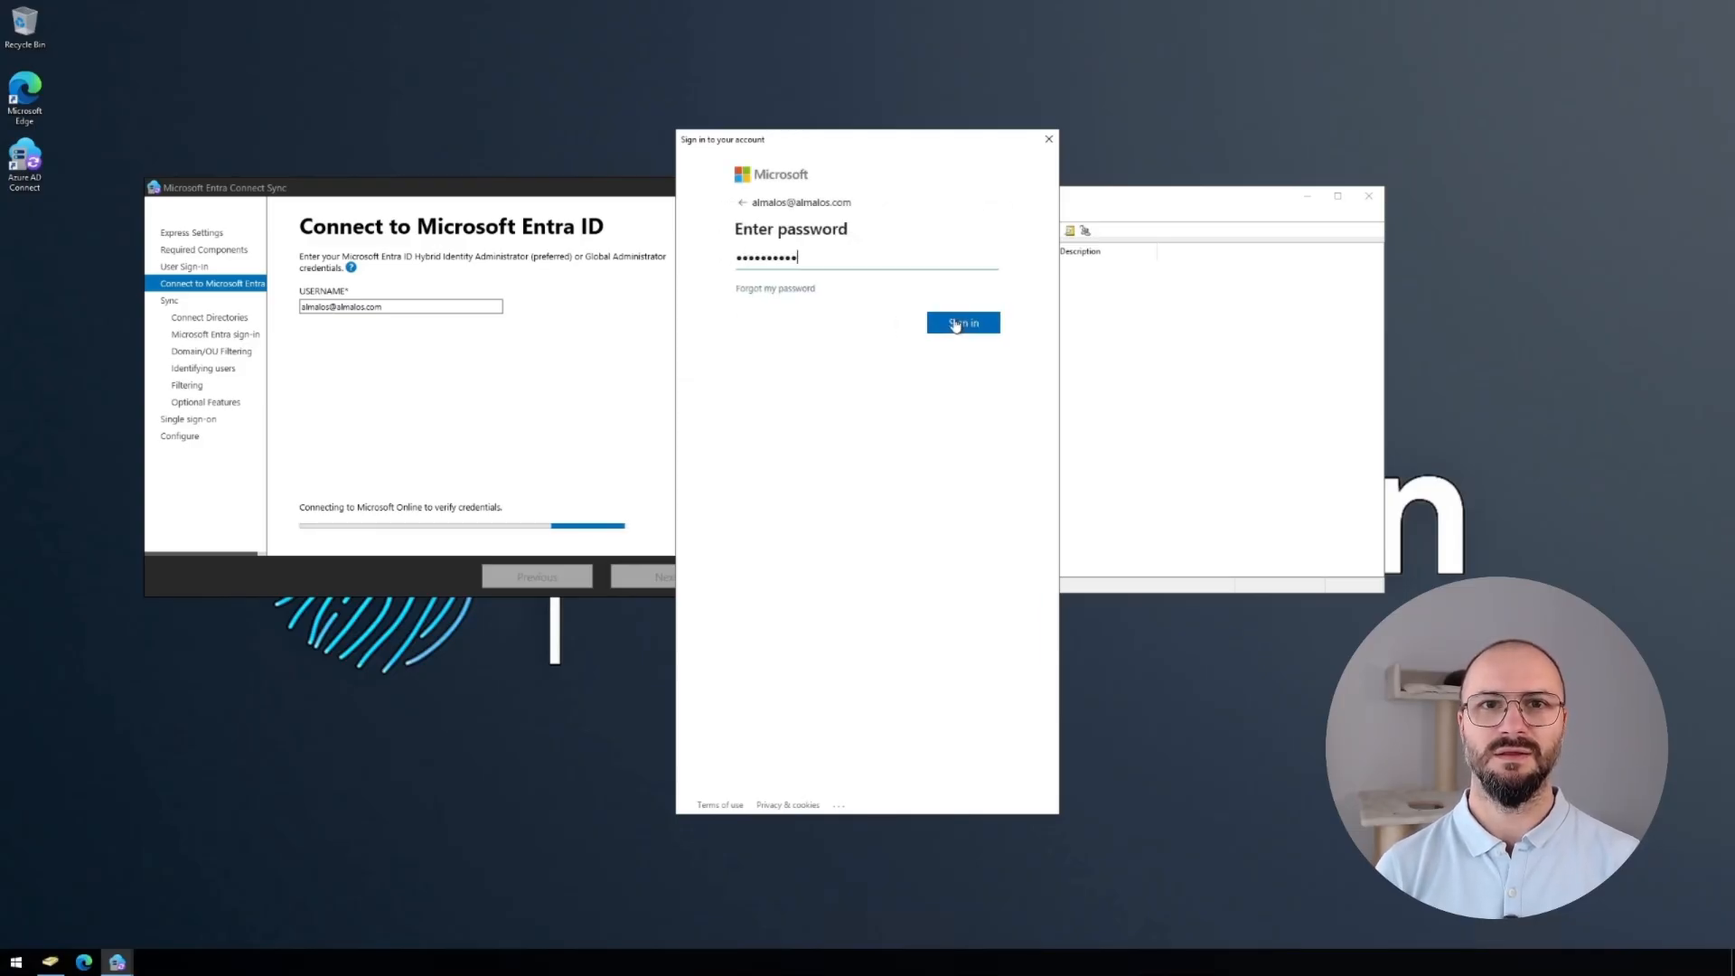
left_click(956, 324)
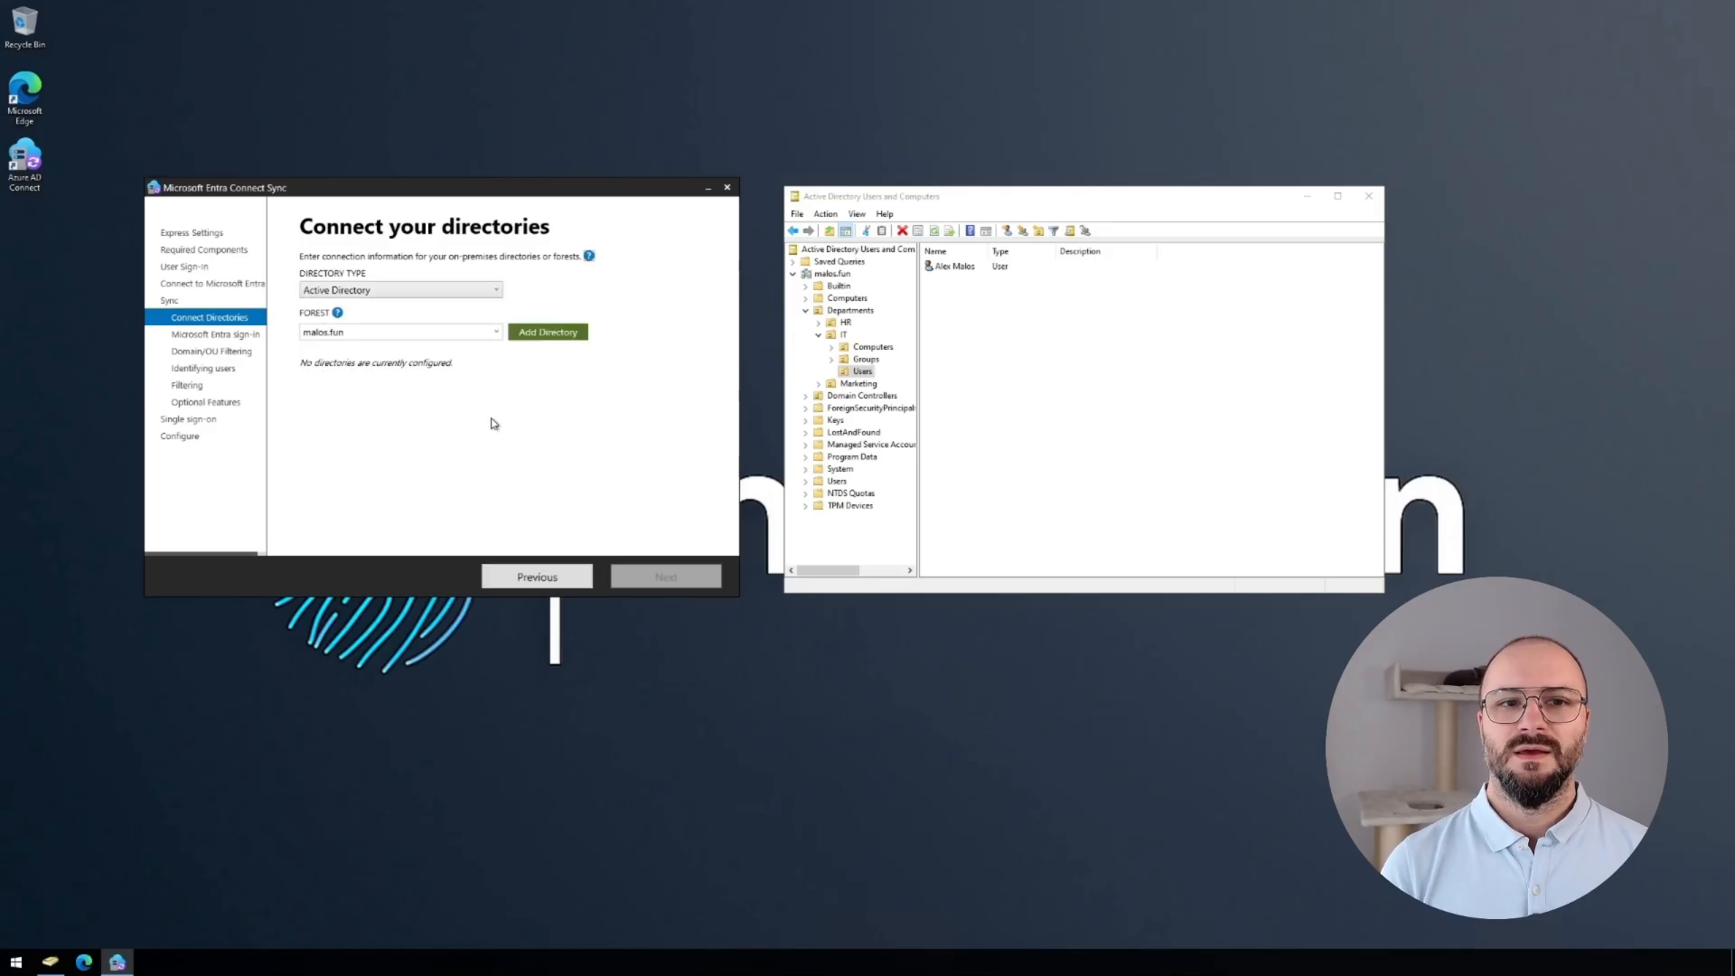
Add the malos.fun forest with the enterprise admin account credentials and continue to sign-in configuration.
left_click(535, 333)
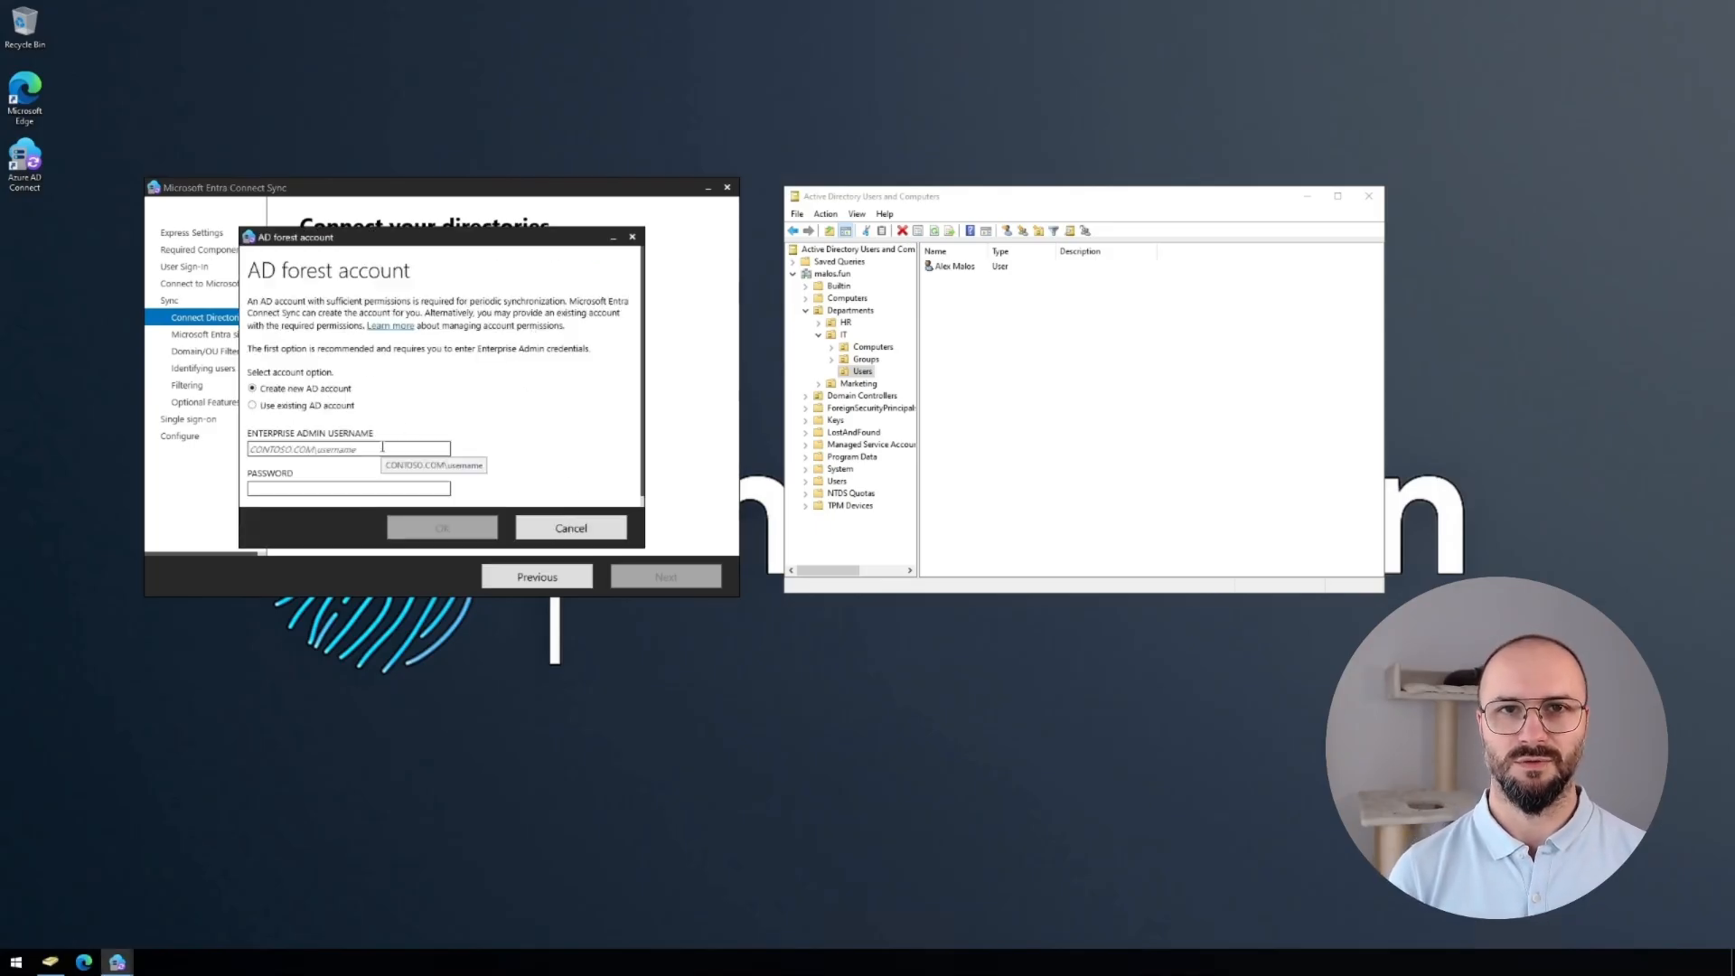
type("malos\\")
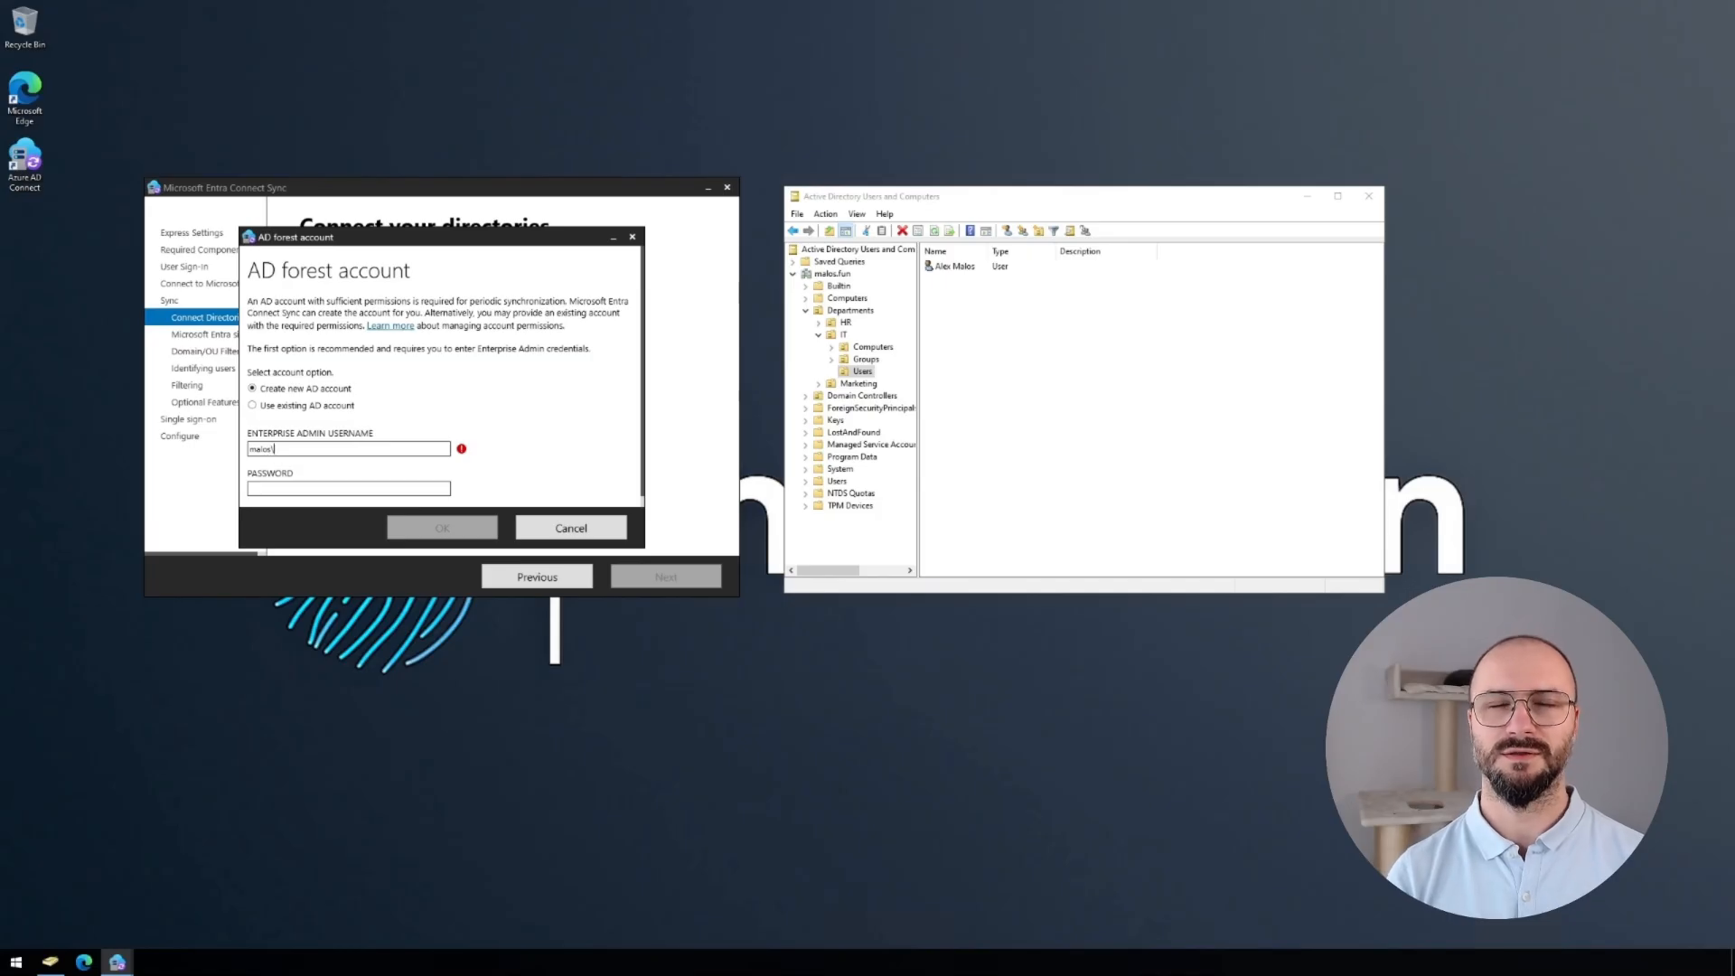
type("dca")
key("Tab")
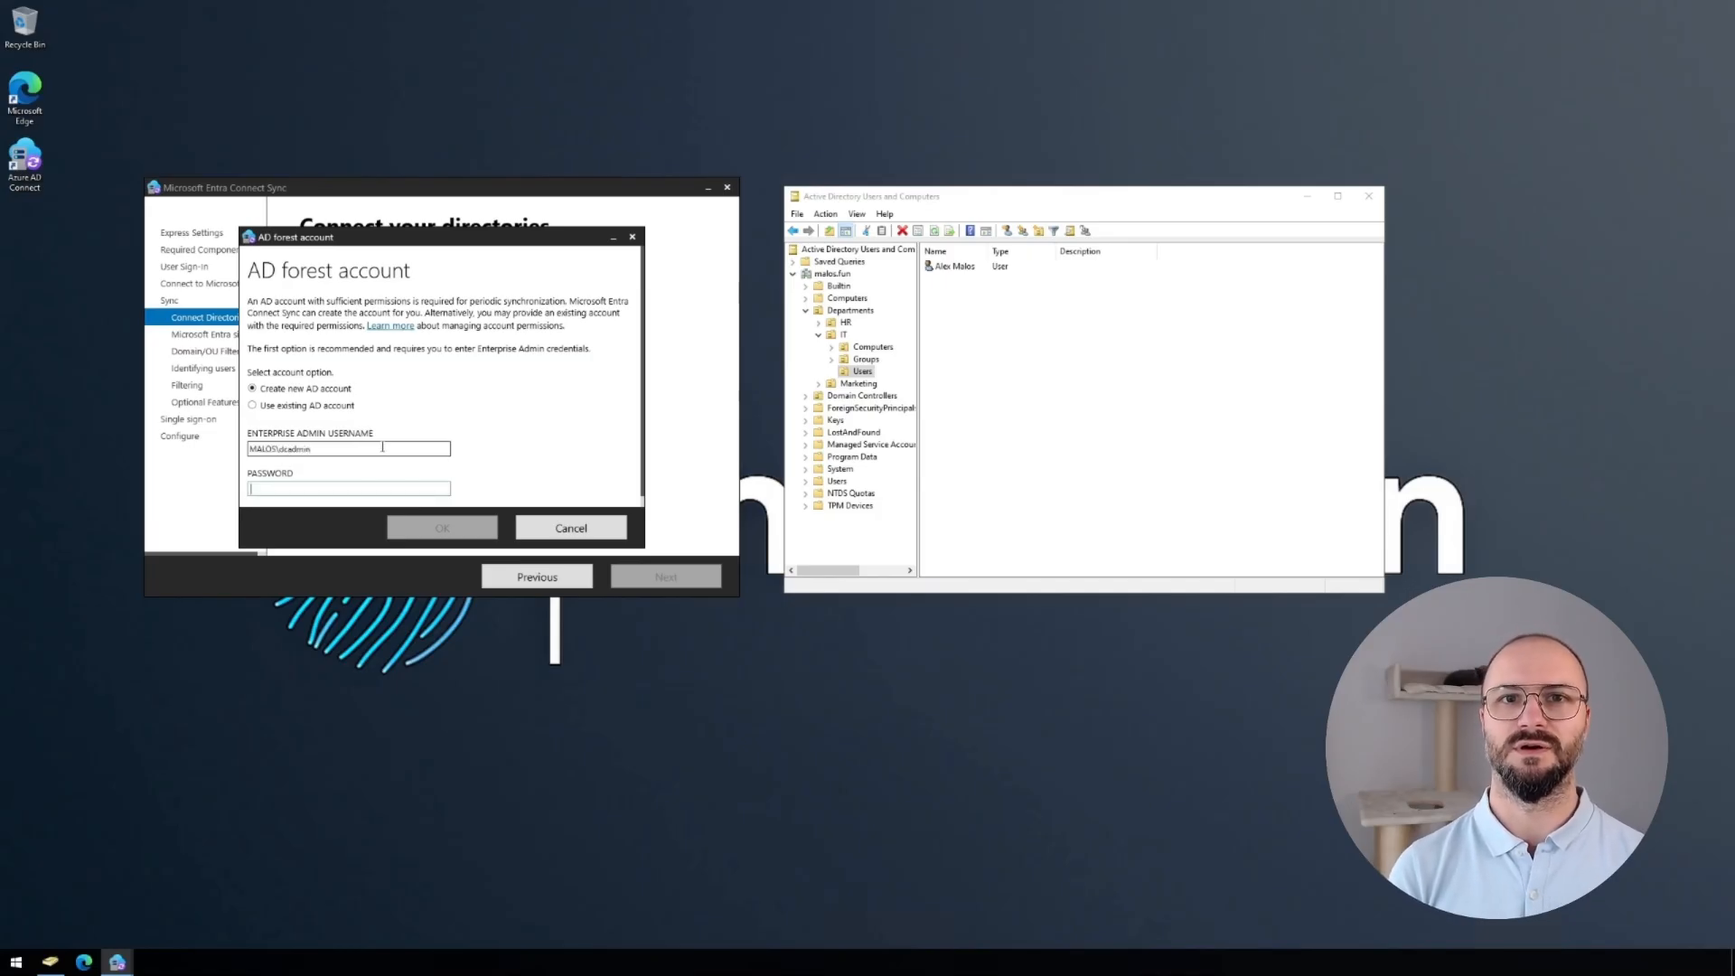
type("P")
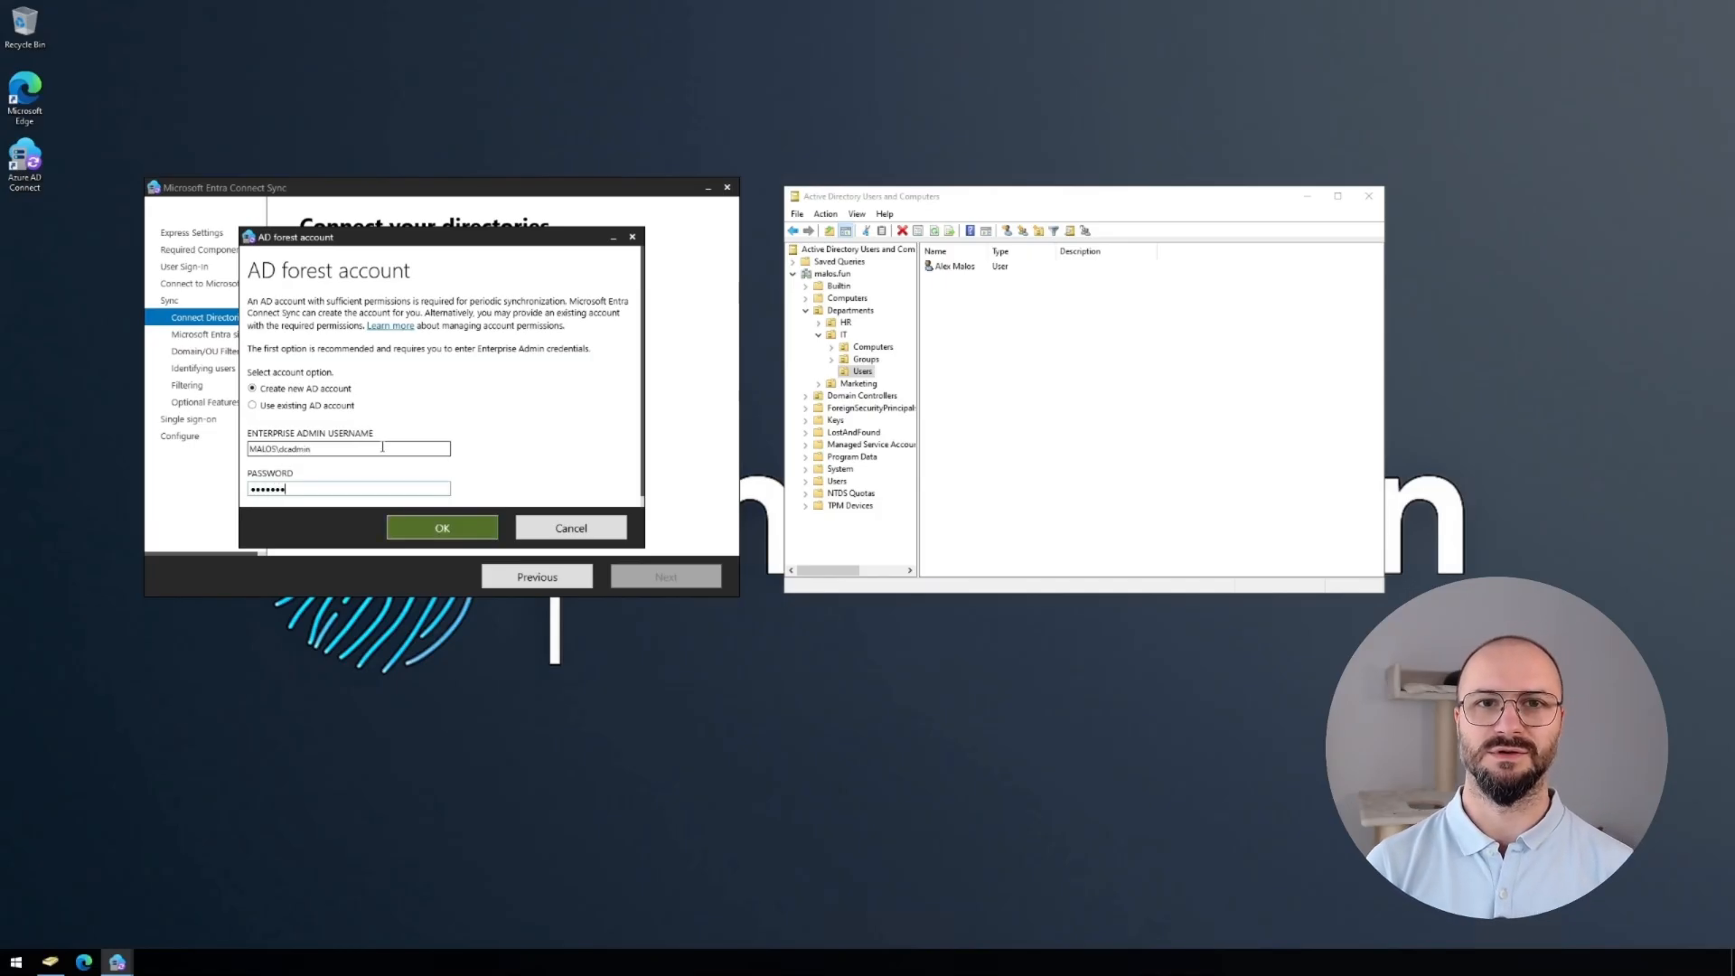
key("Return")
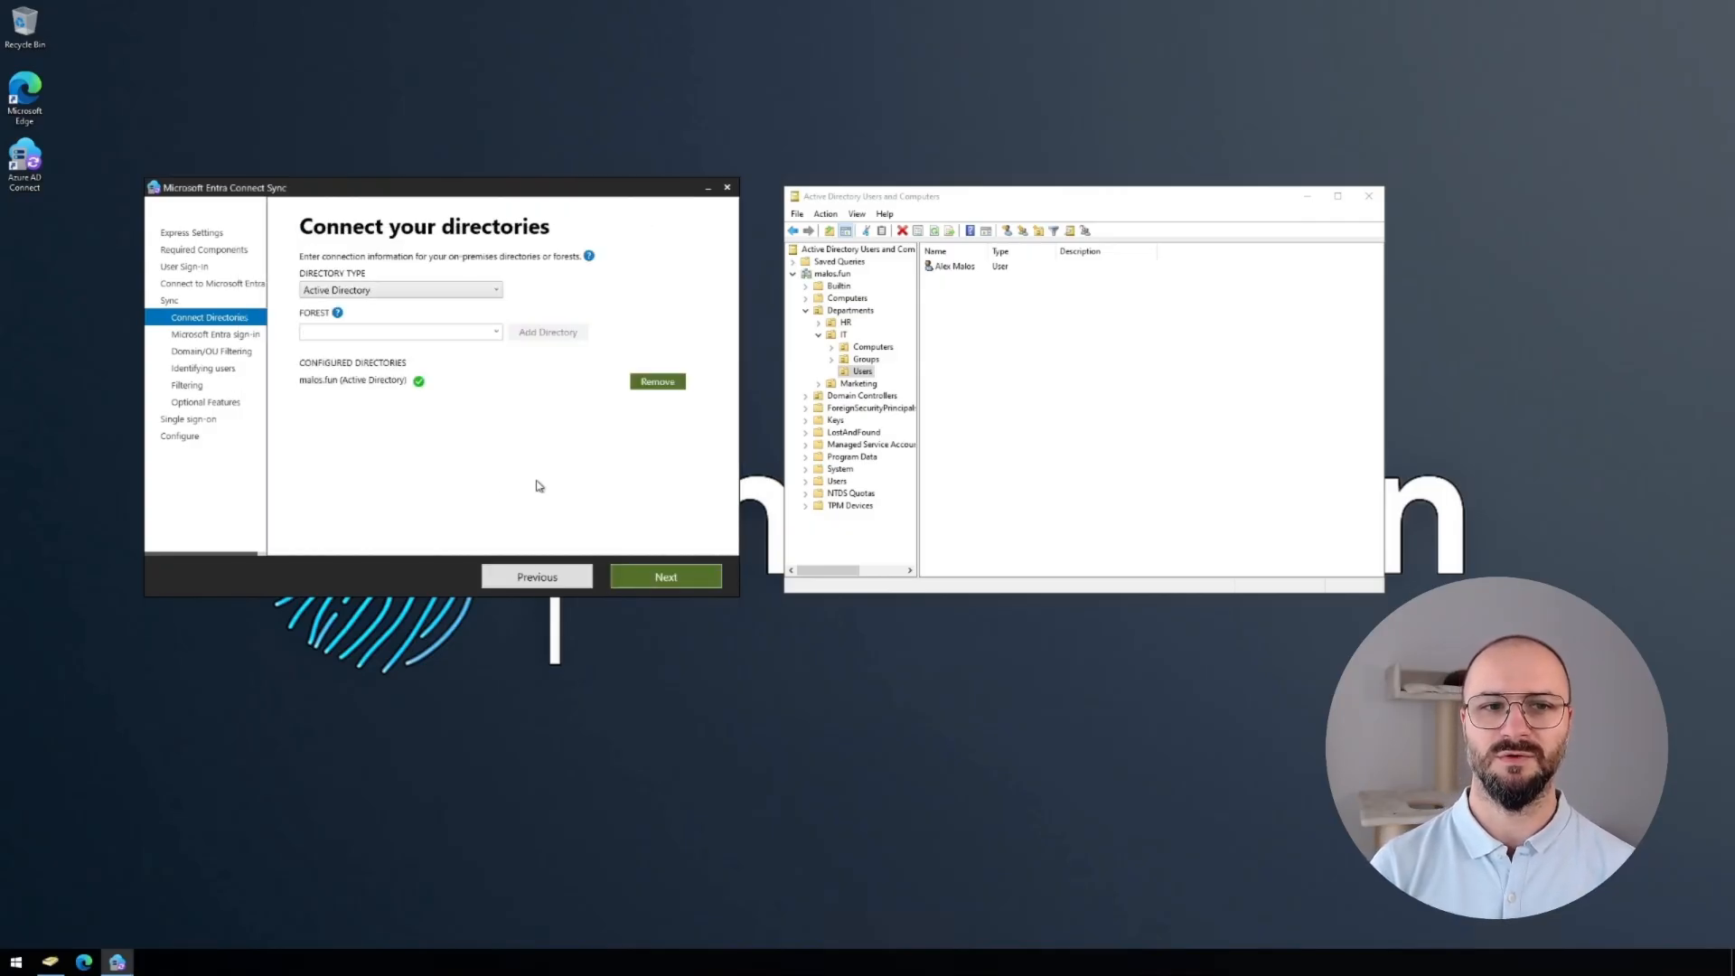
left_click(645, 580)
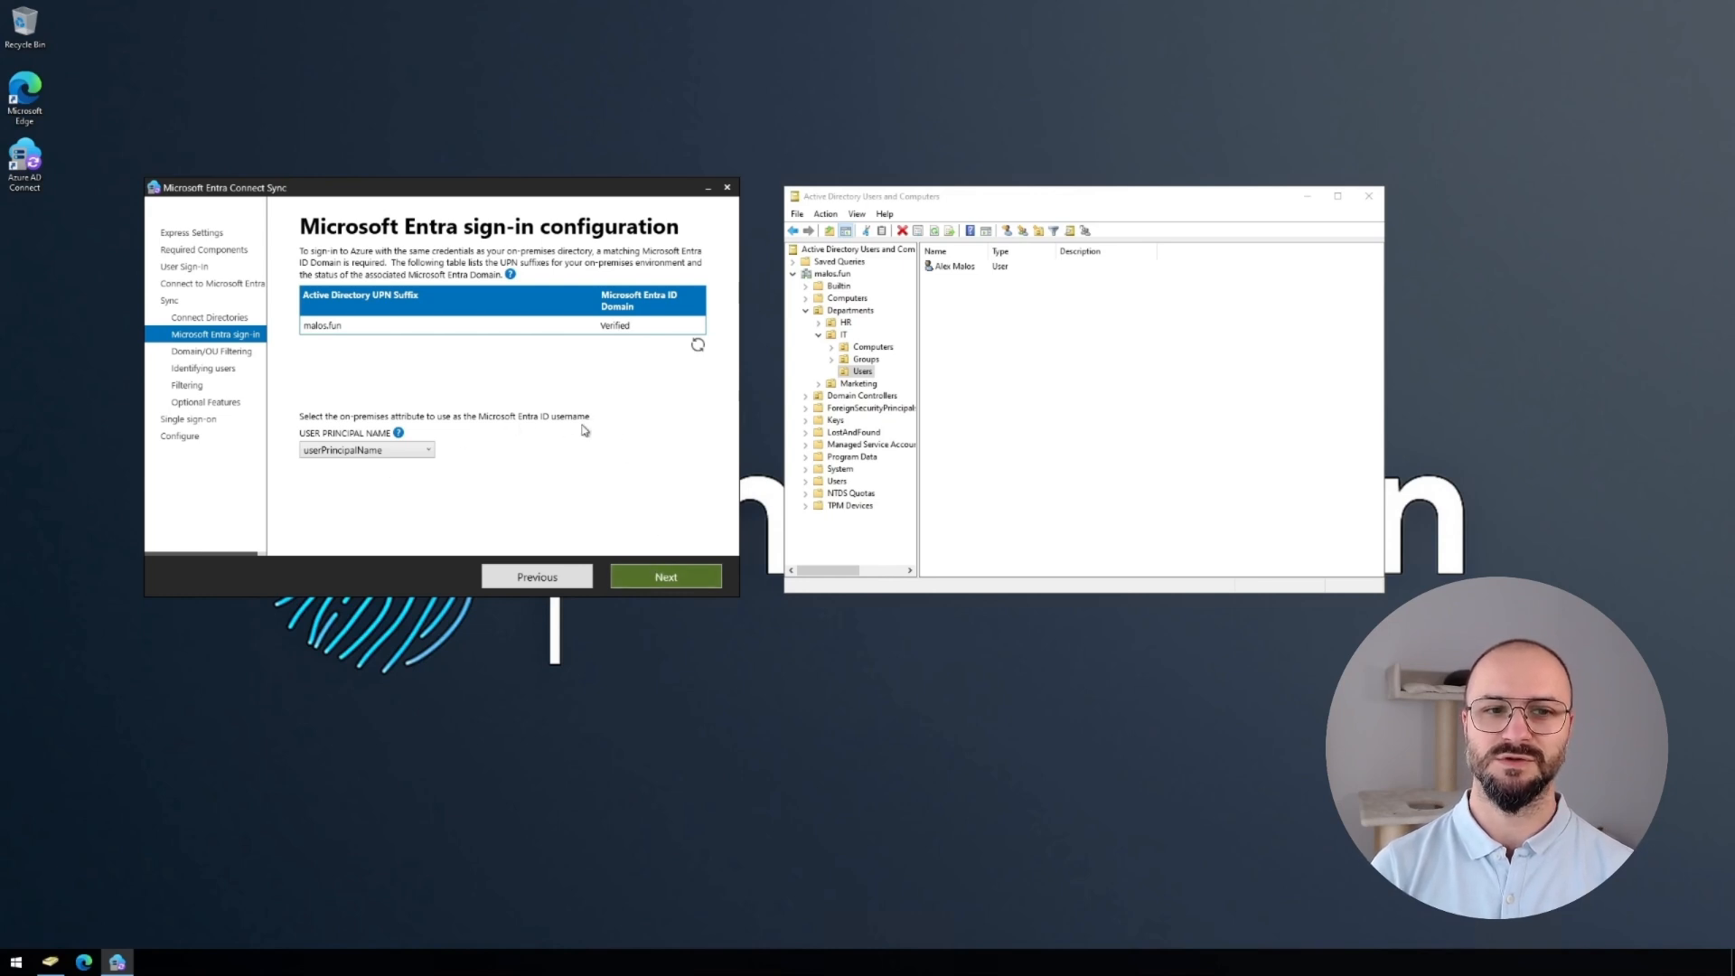
In OU filtering, expand malos.fun Departments and tick HR's and Marketing's containers.
left_click(639, 585)
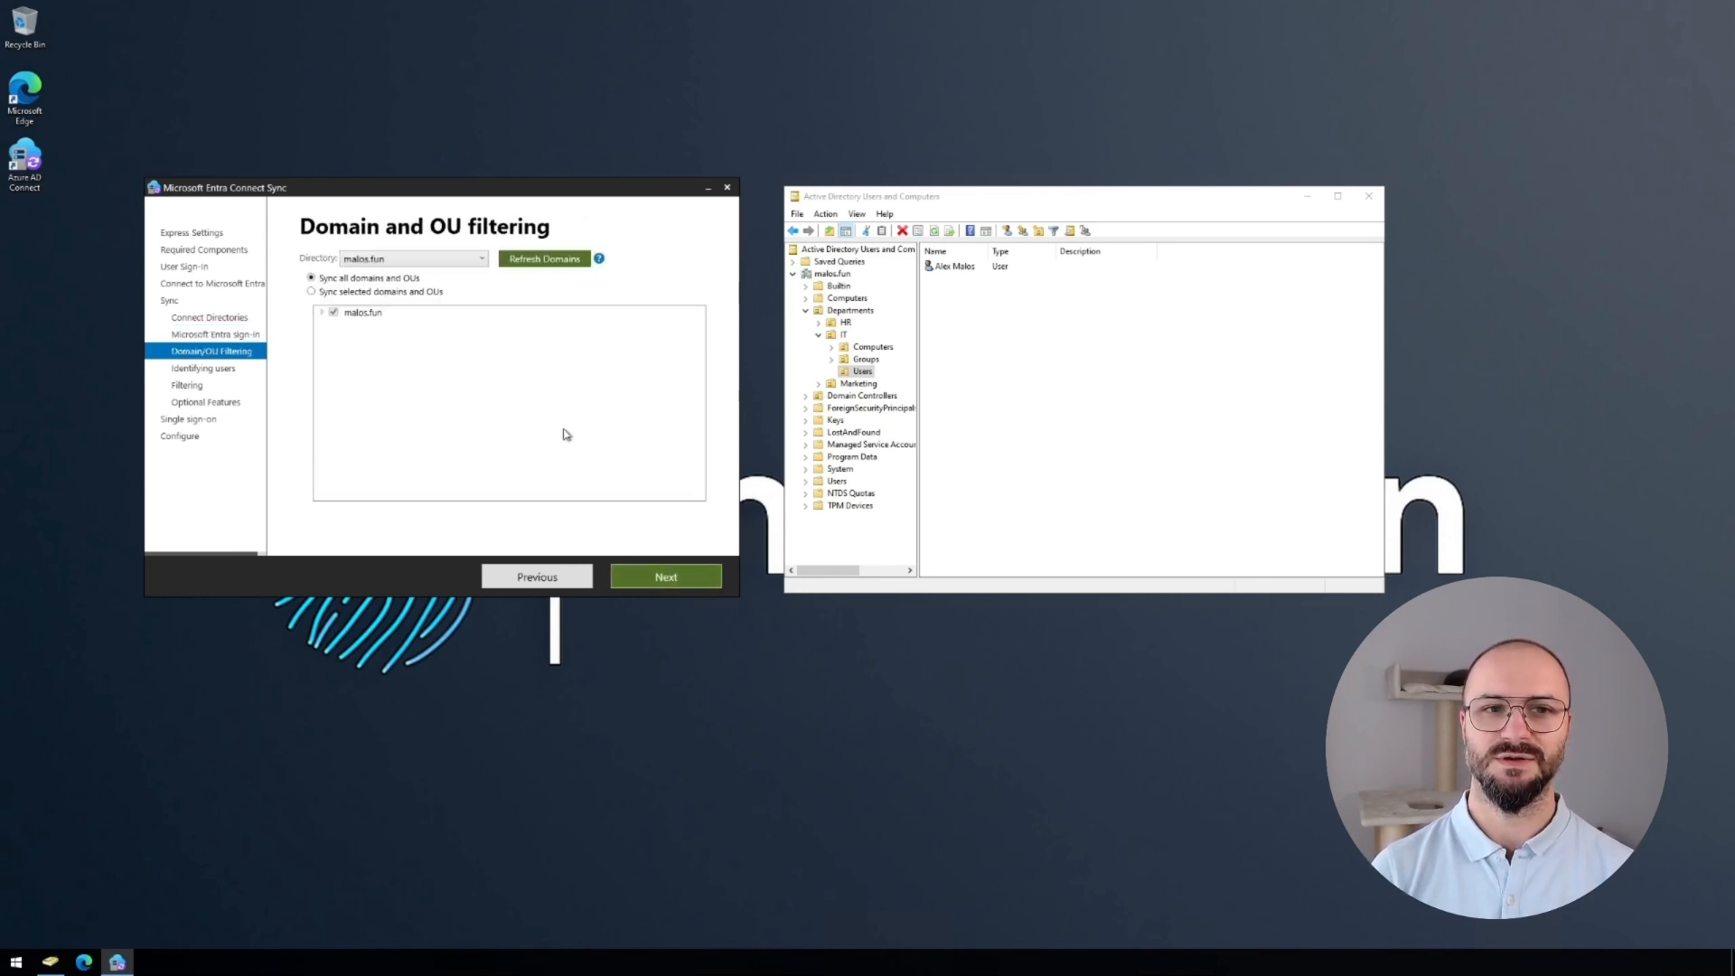
left_click(323, 313)
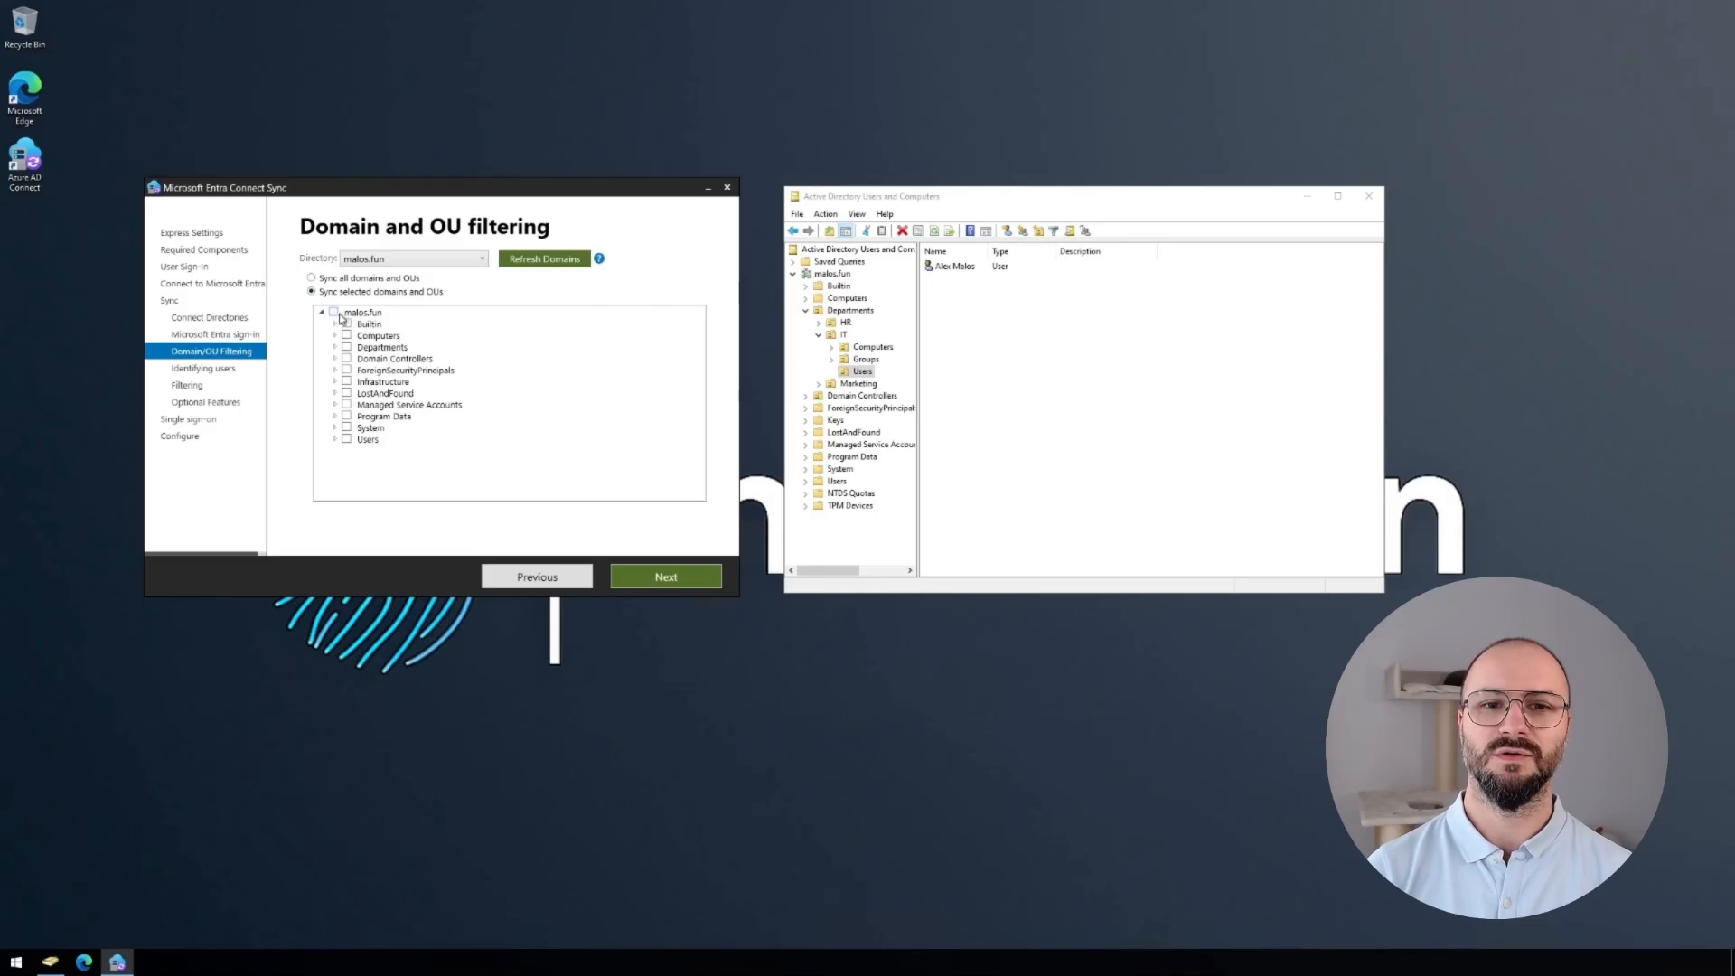
left_click(336, 349)
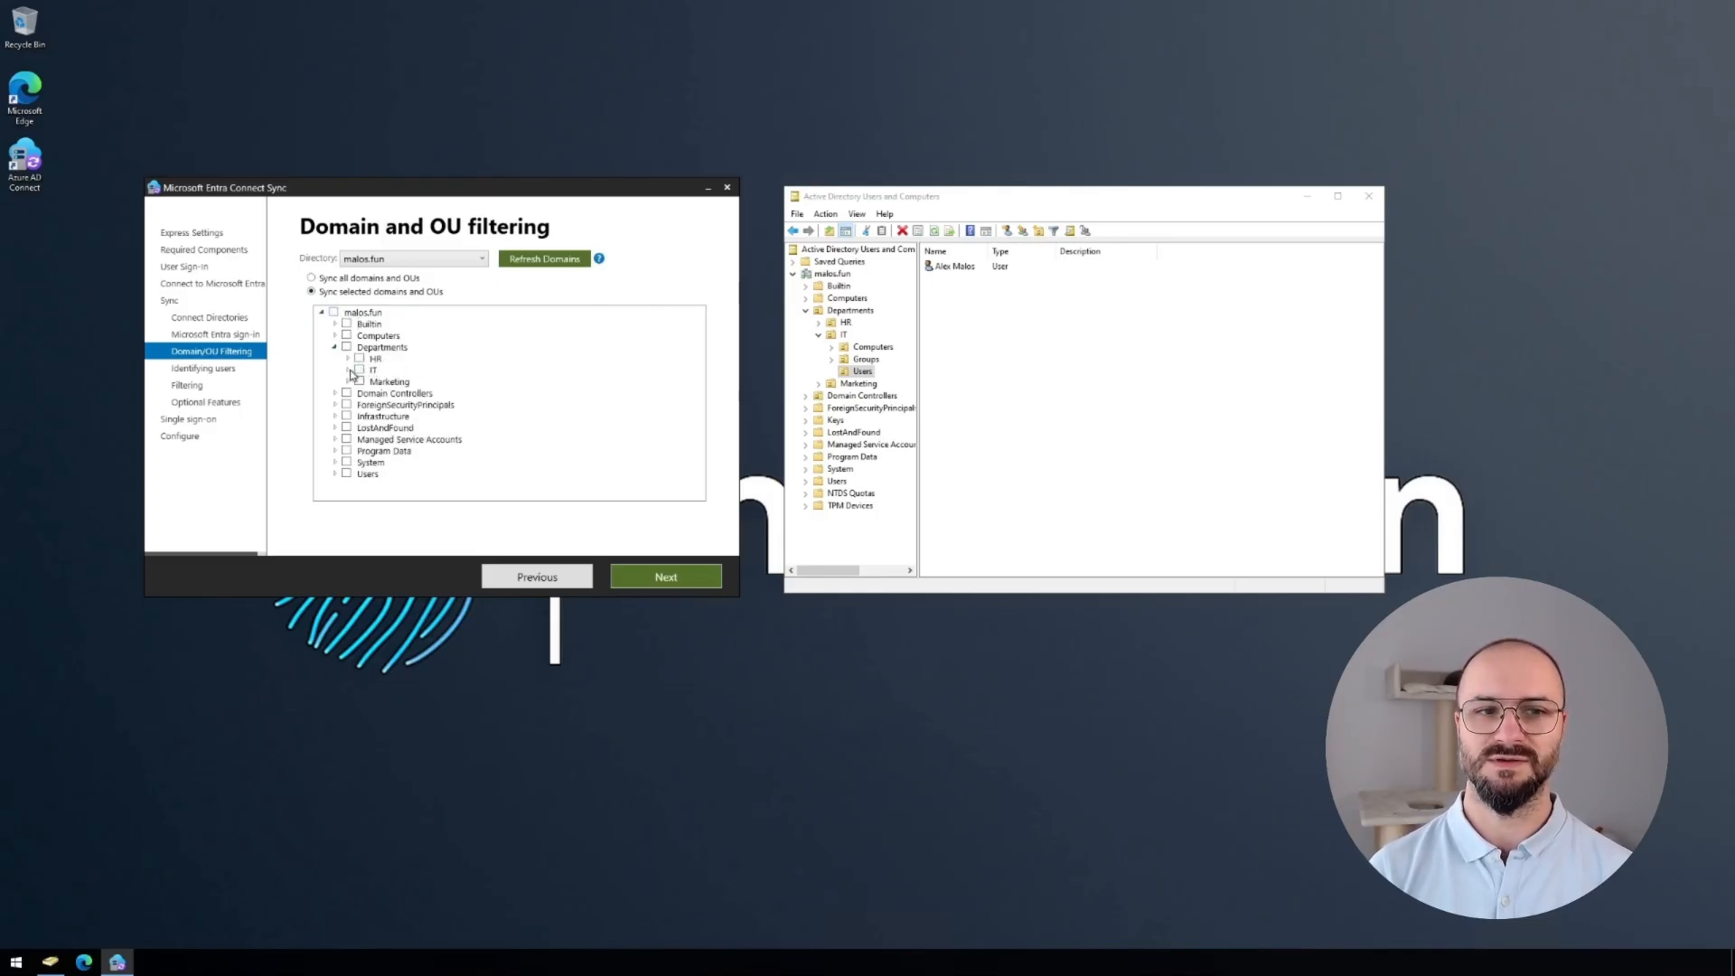
left_click(350, 372)
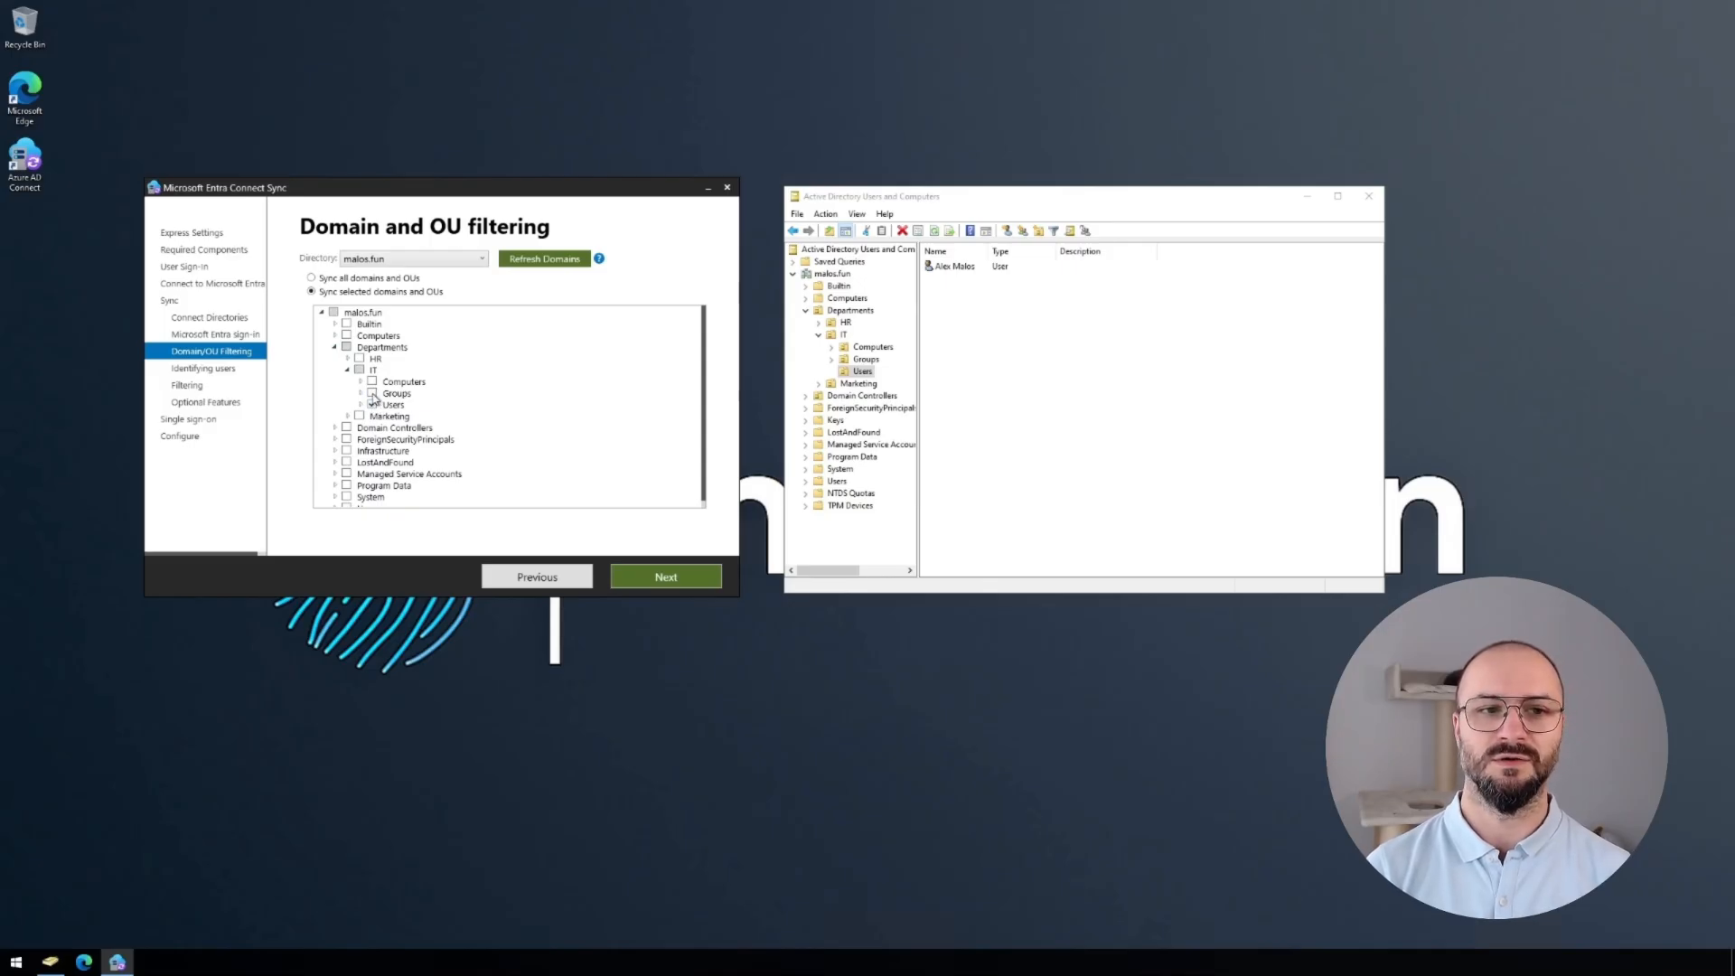
left_click(348, 359)
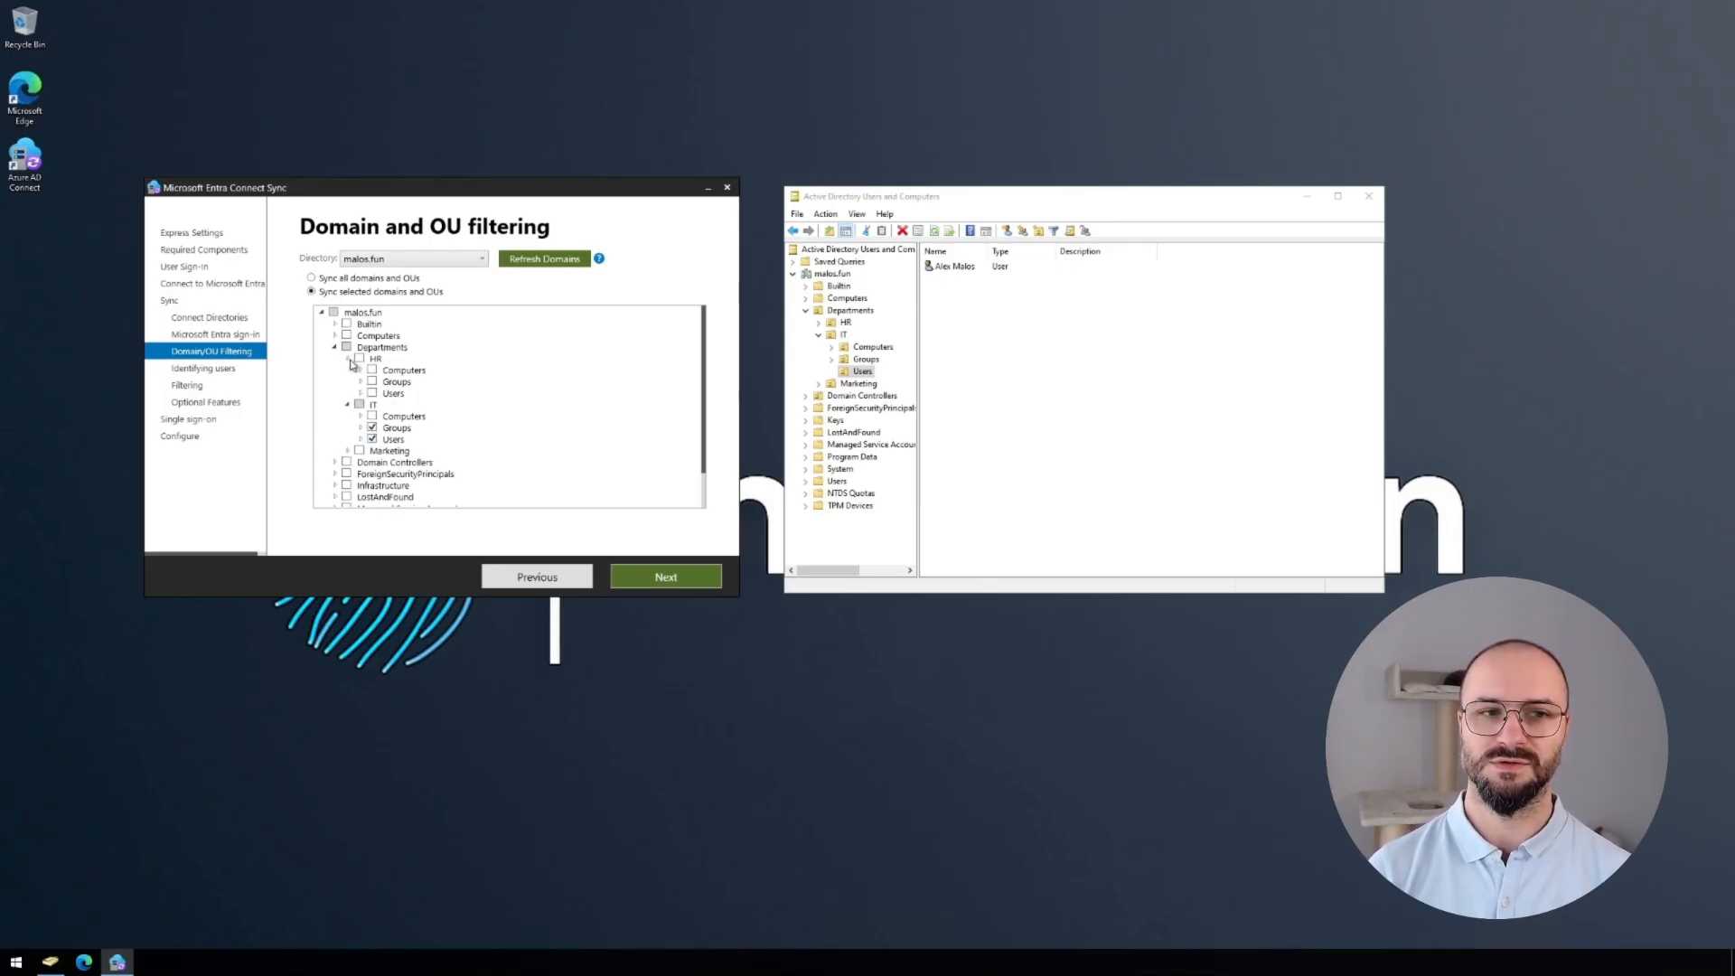
left_click(372, 381)
left_click(372, 393)
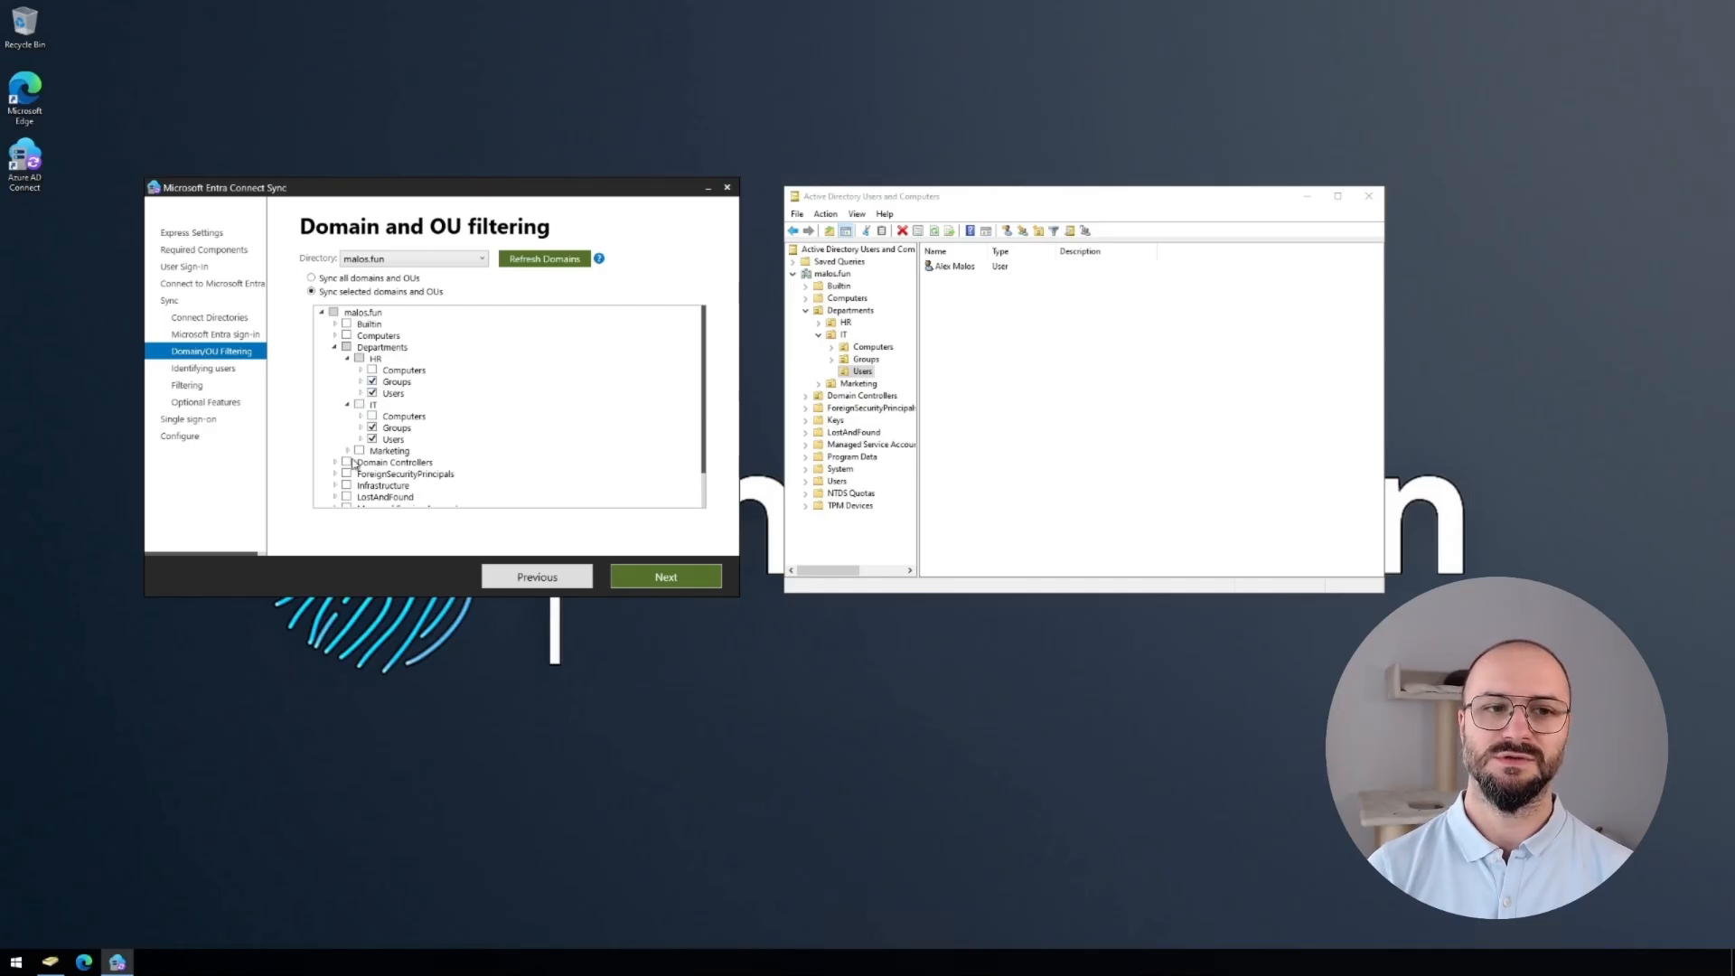
left_click(348, 451)
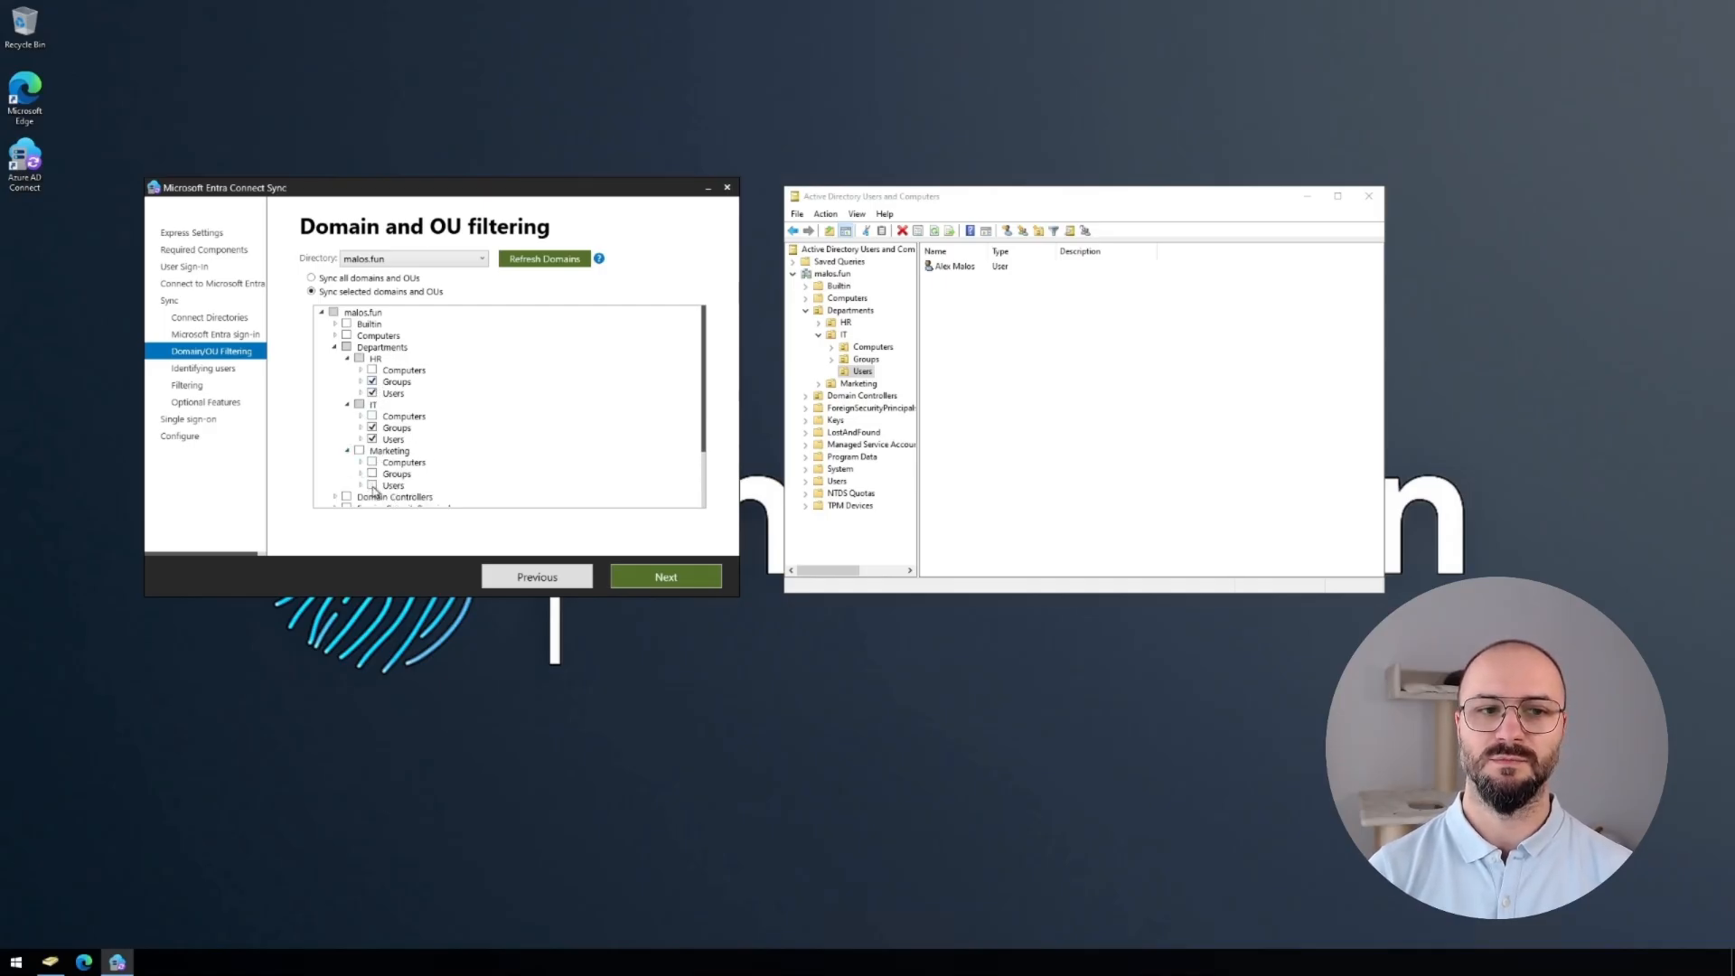
left_click(372, 487)
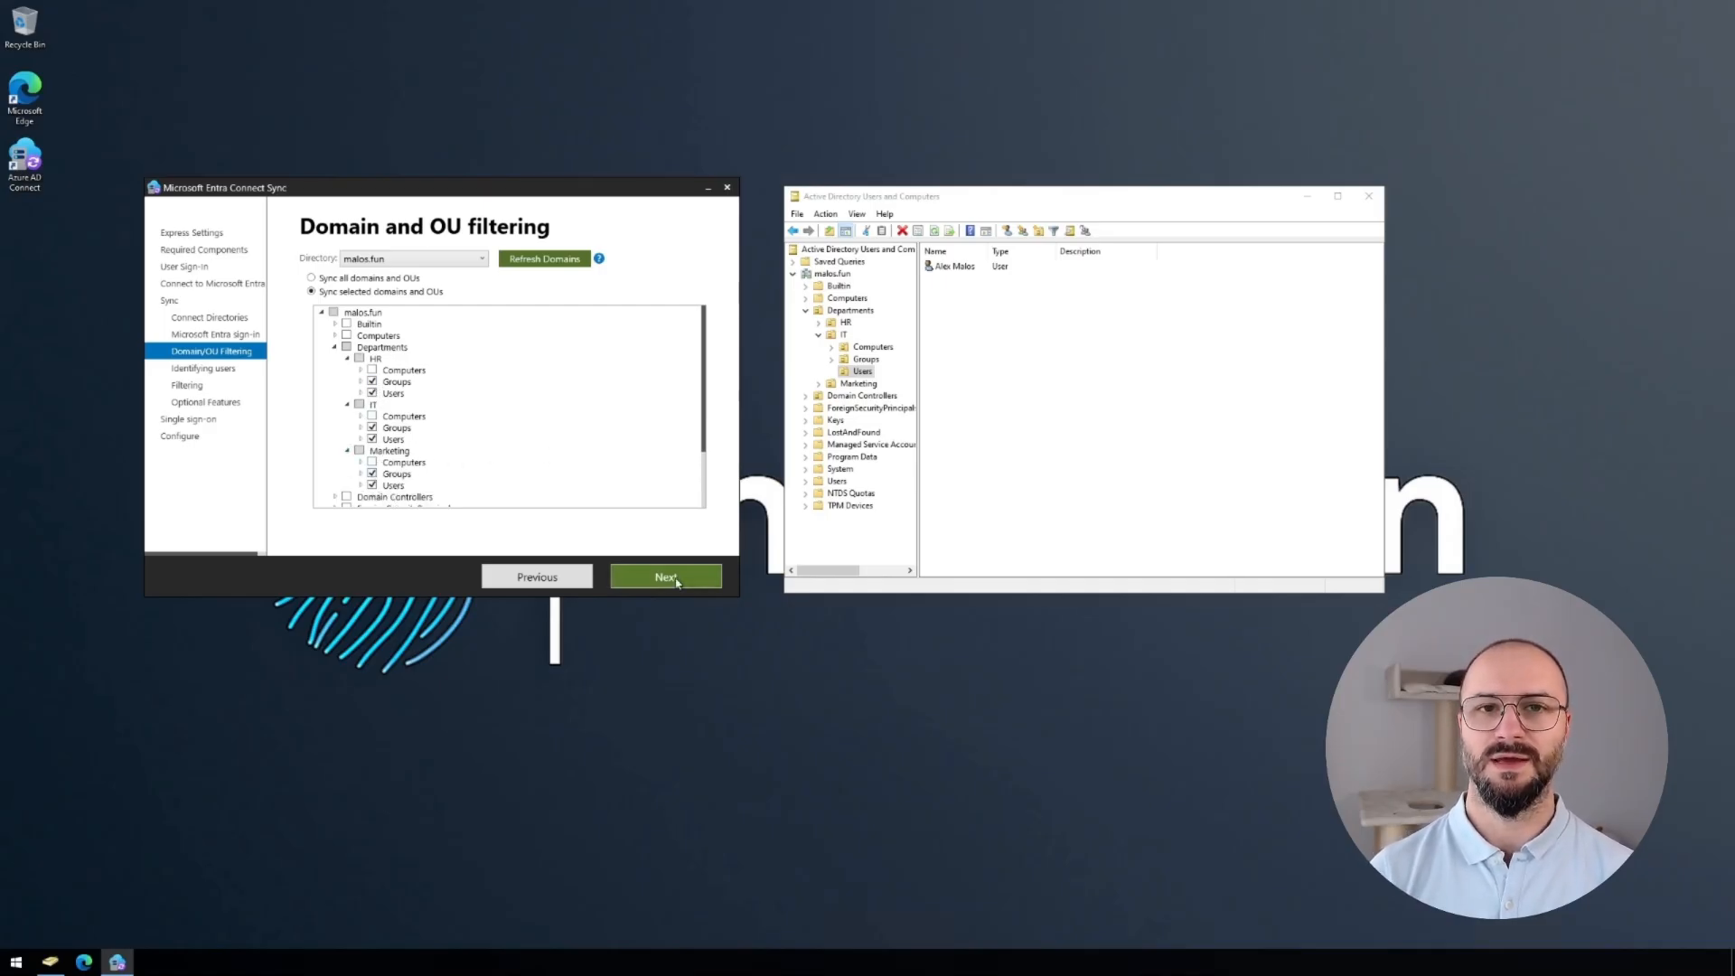
Check the users in Marketing's and HR's Users containers in Active Directory Users and Computers.
left_click(818, 384)
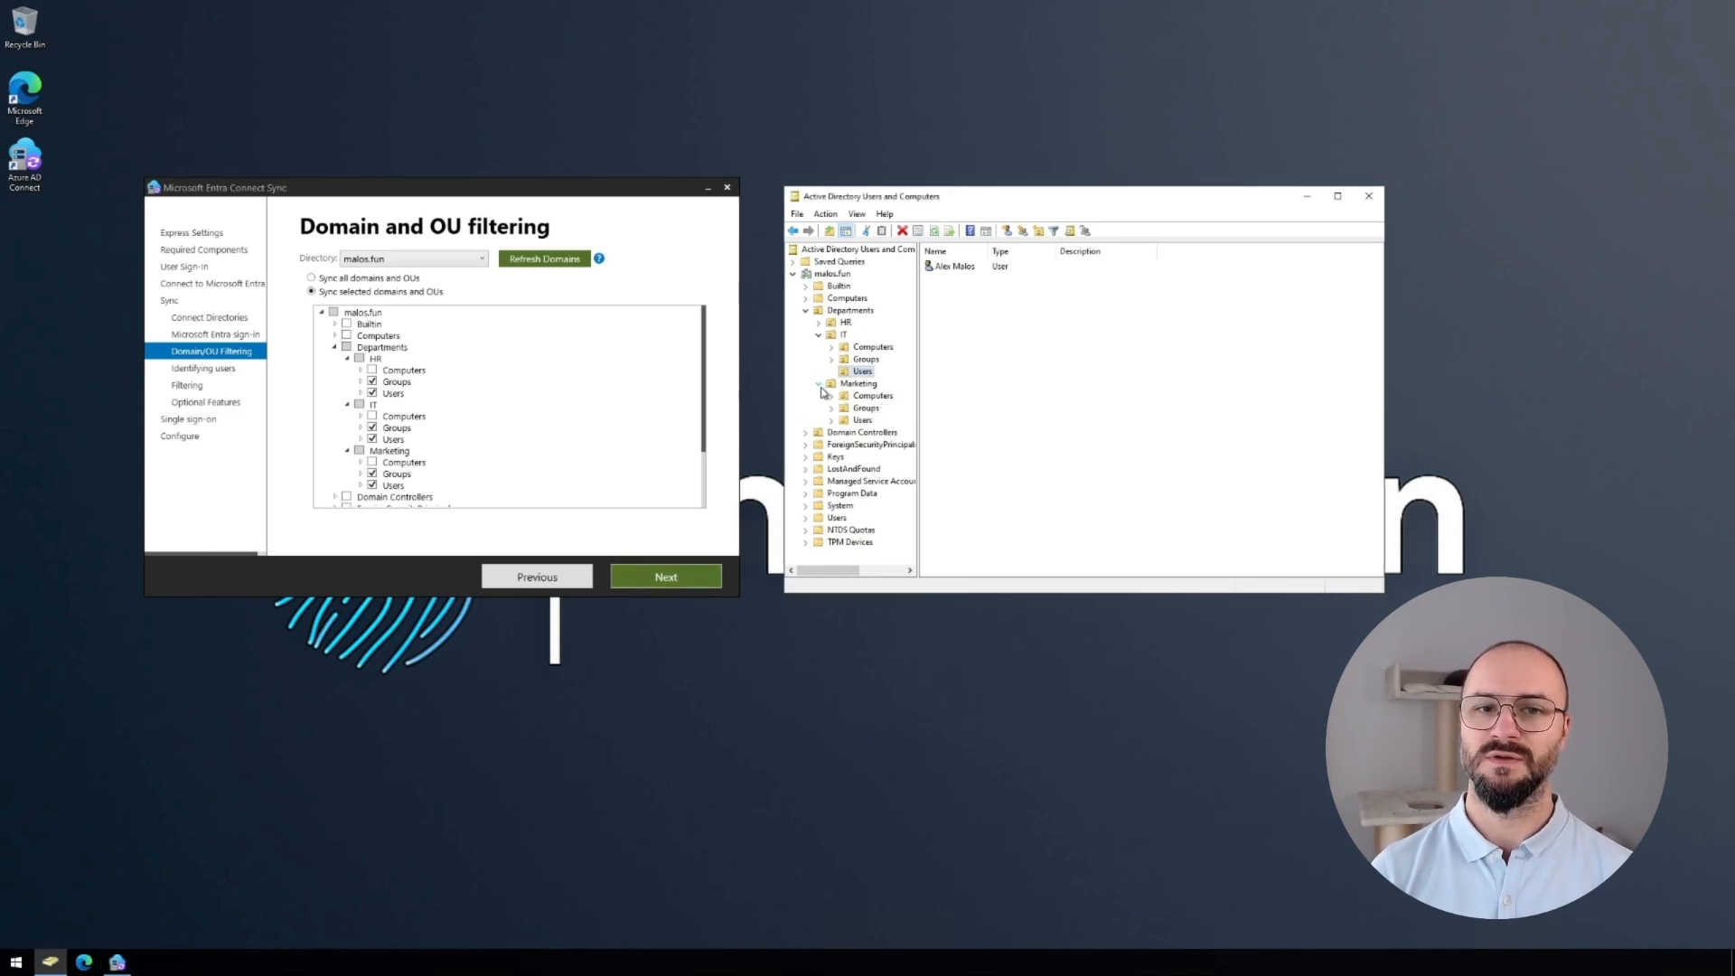
left_click(862, 420)
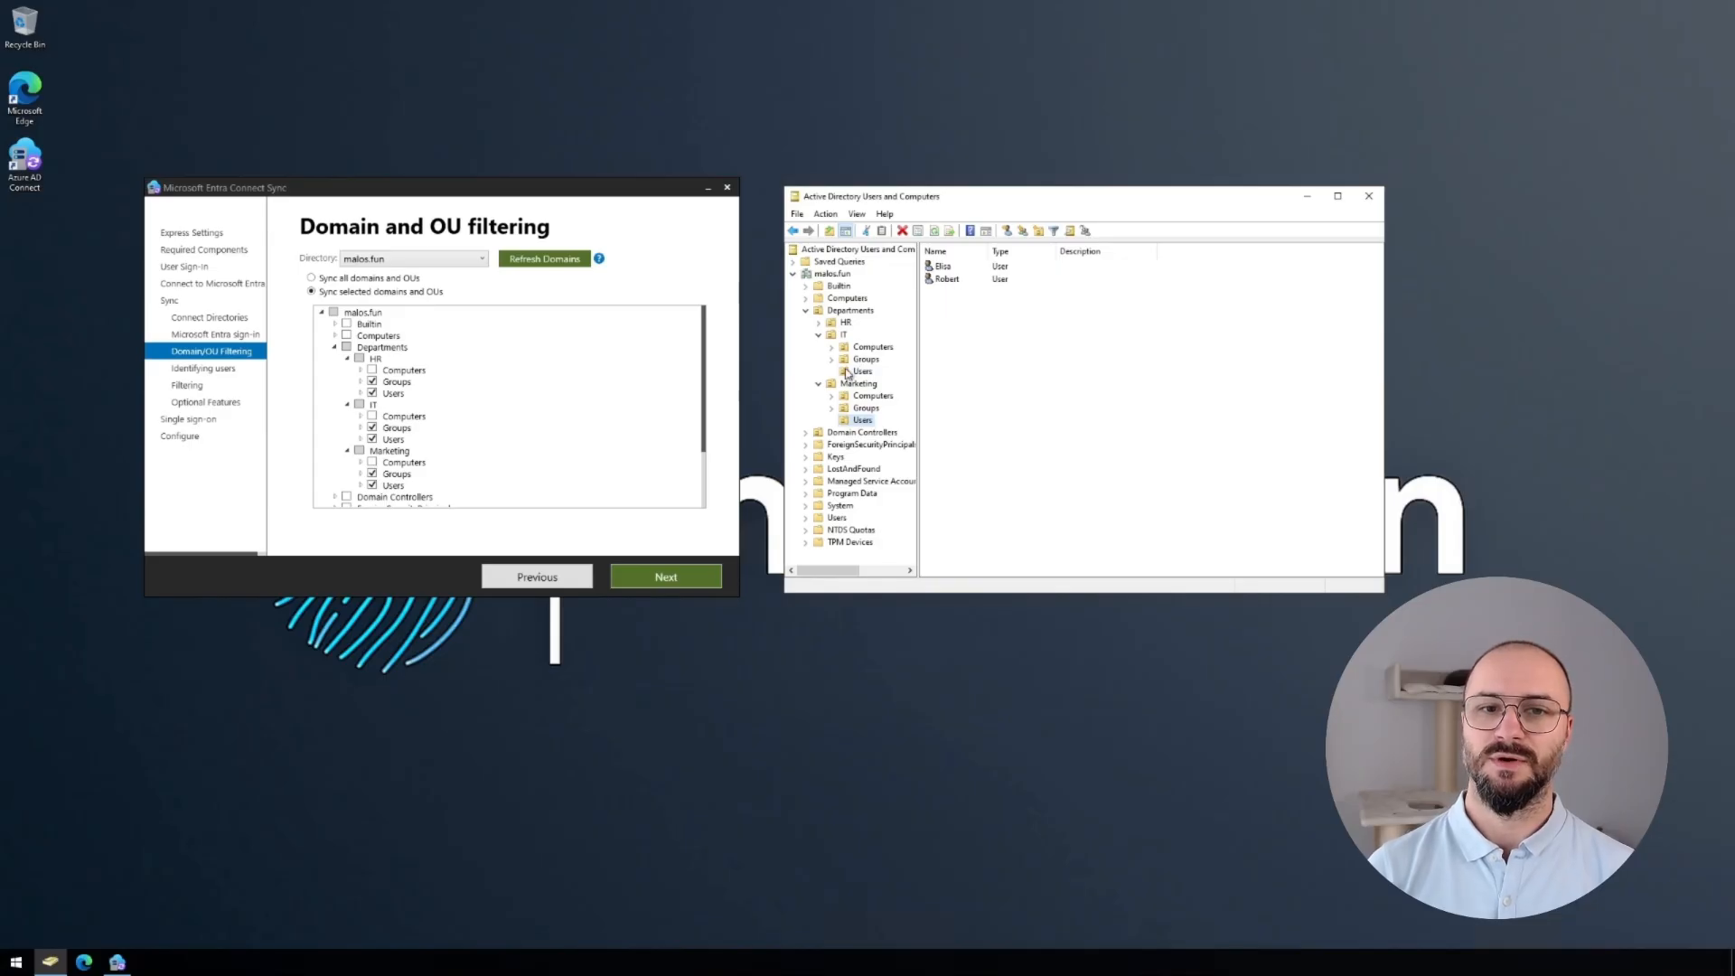
left_click(819, 322)
left_click(865, 360)
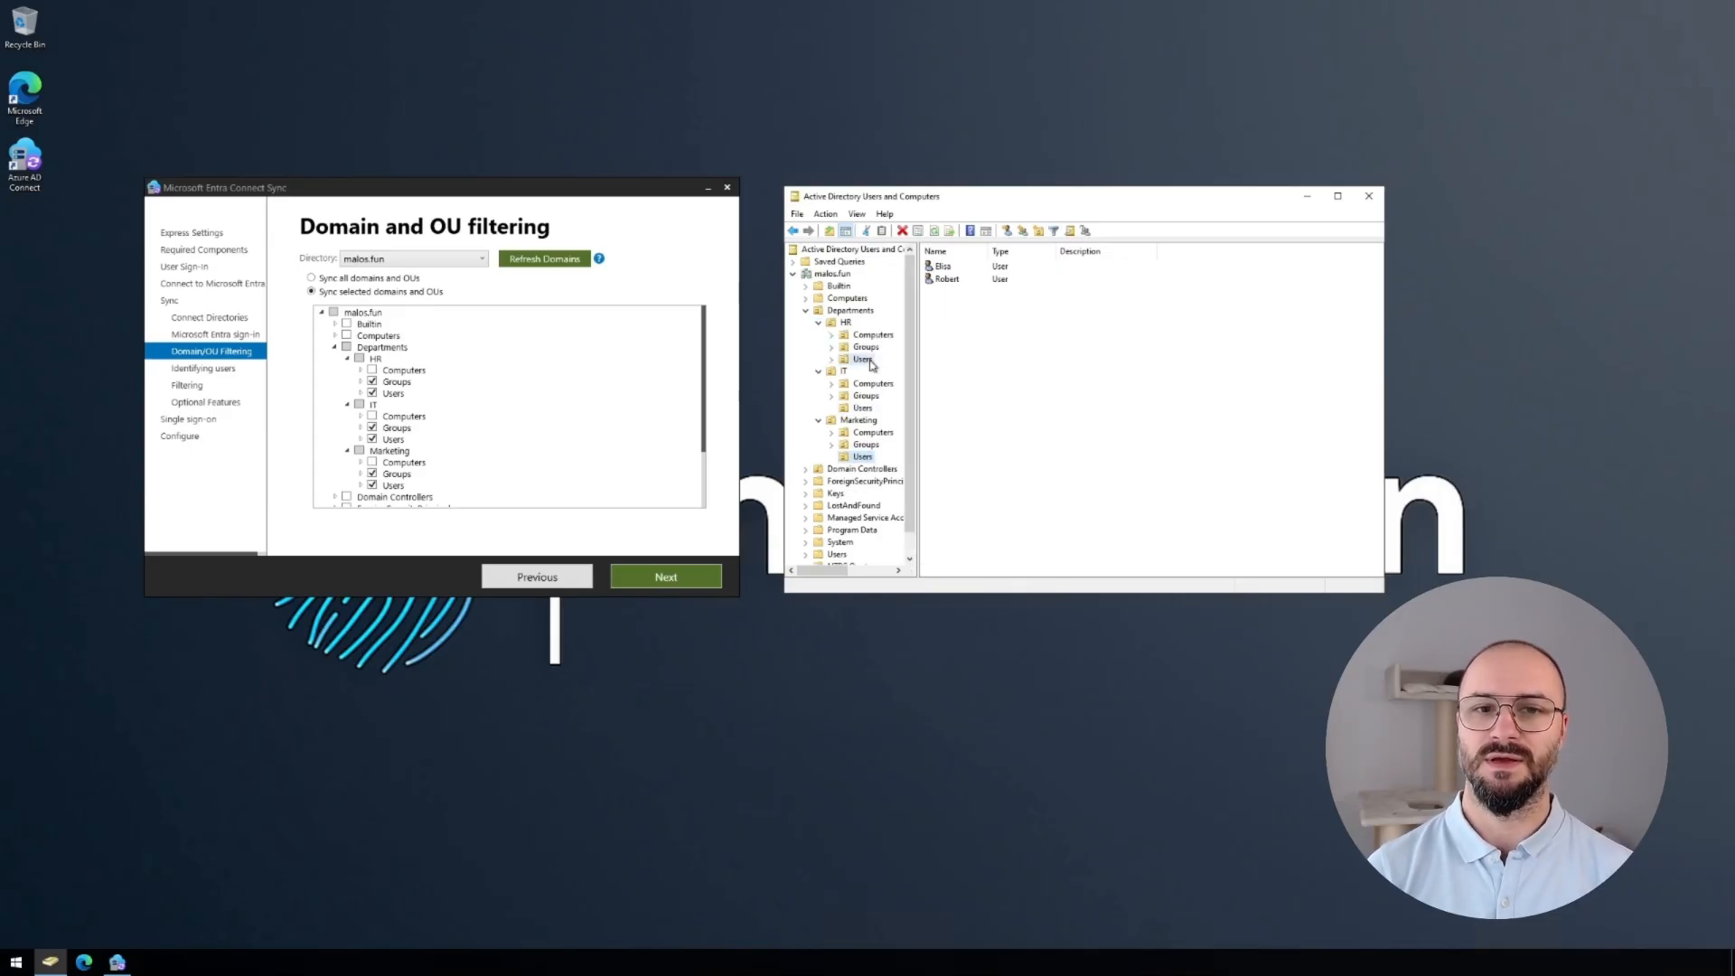
Untick HR's Groups and Users in the OU filter and collapse the HR branch.
left_click(387, 352)
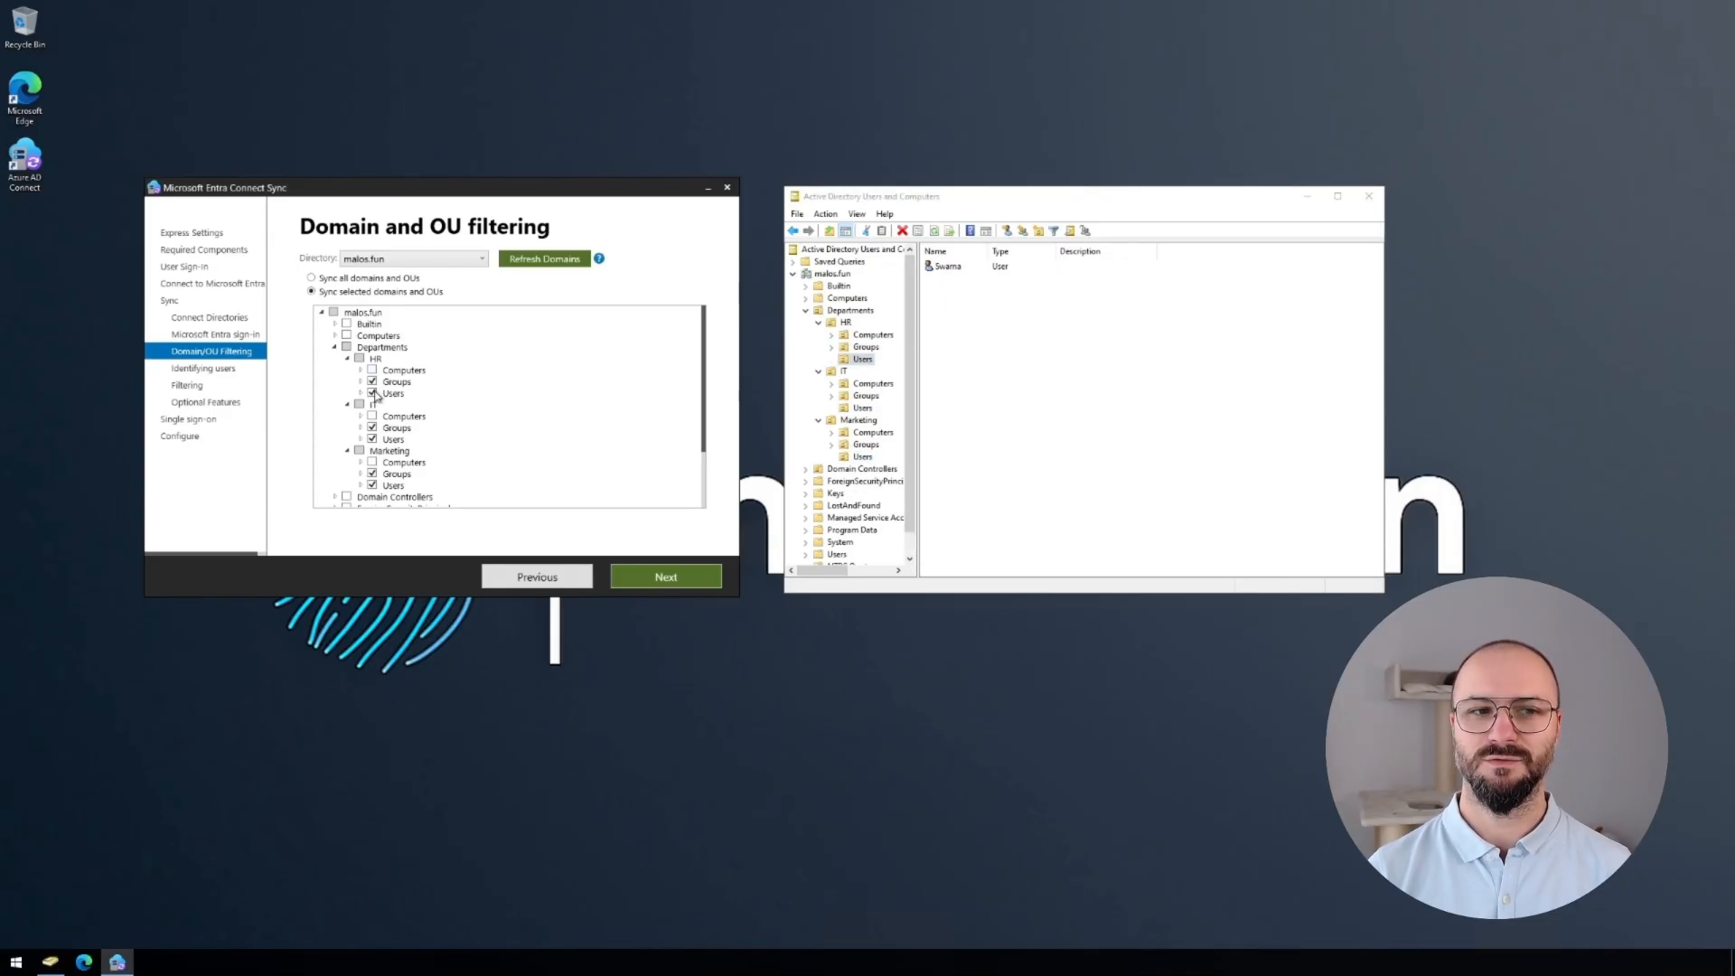
left_click(371, 393)
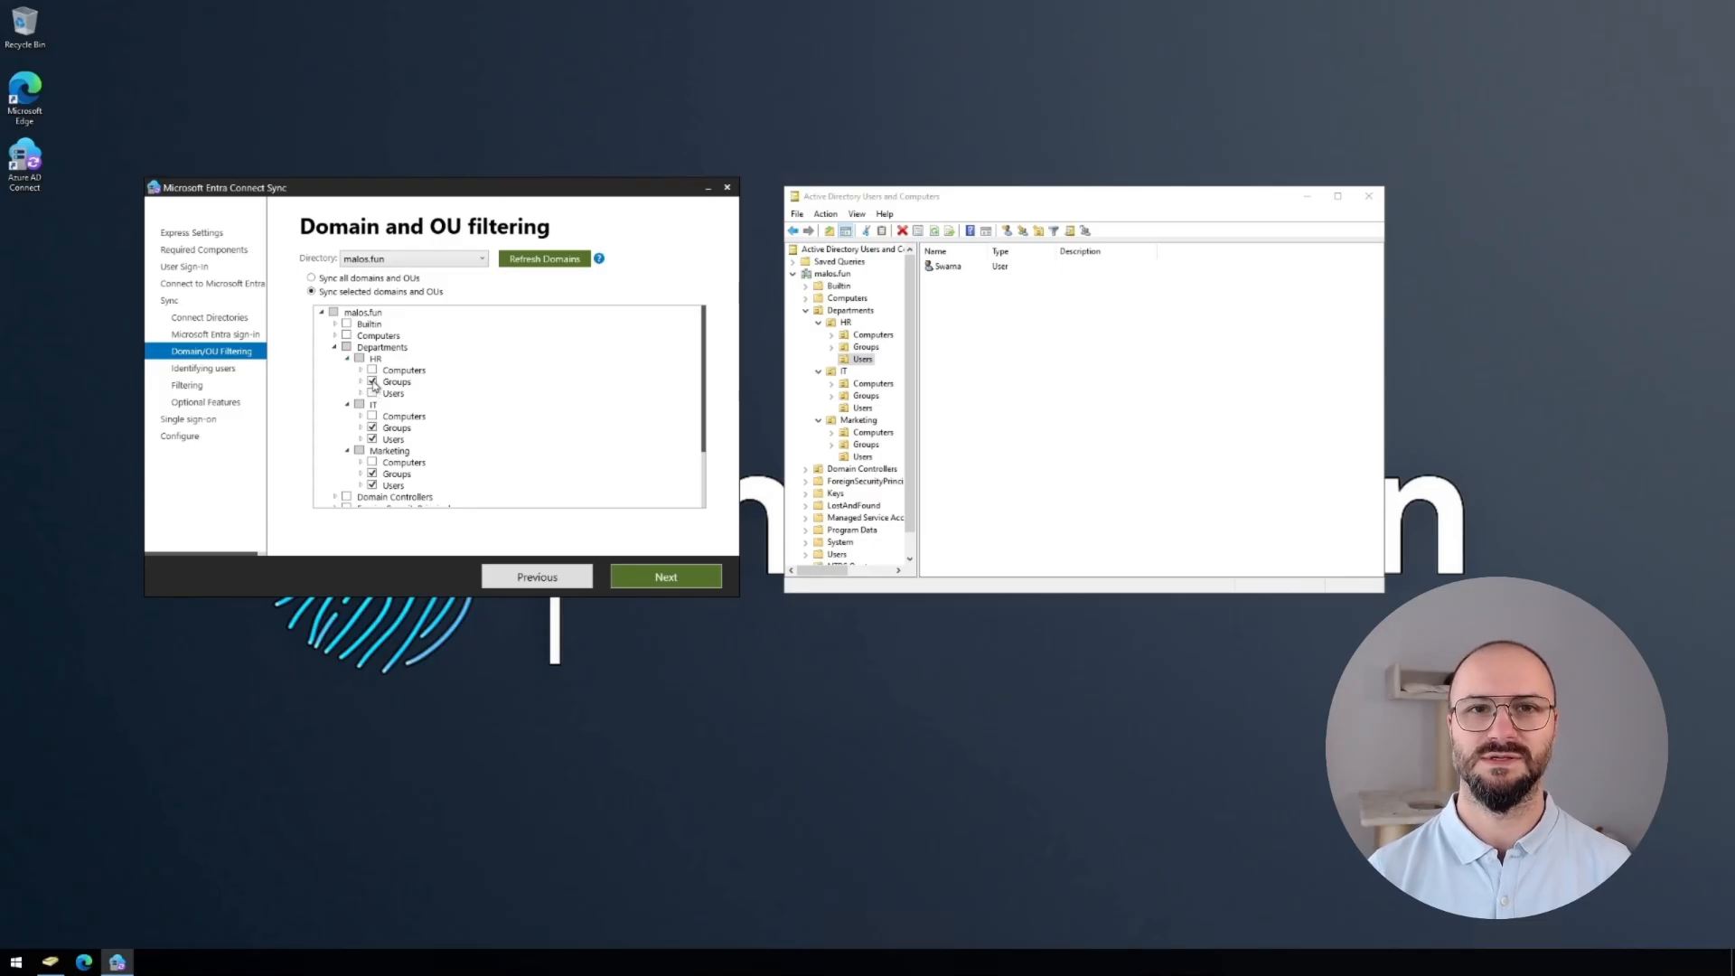
left_click(372, 382)
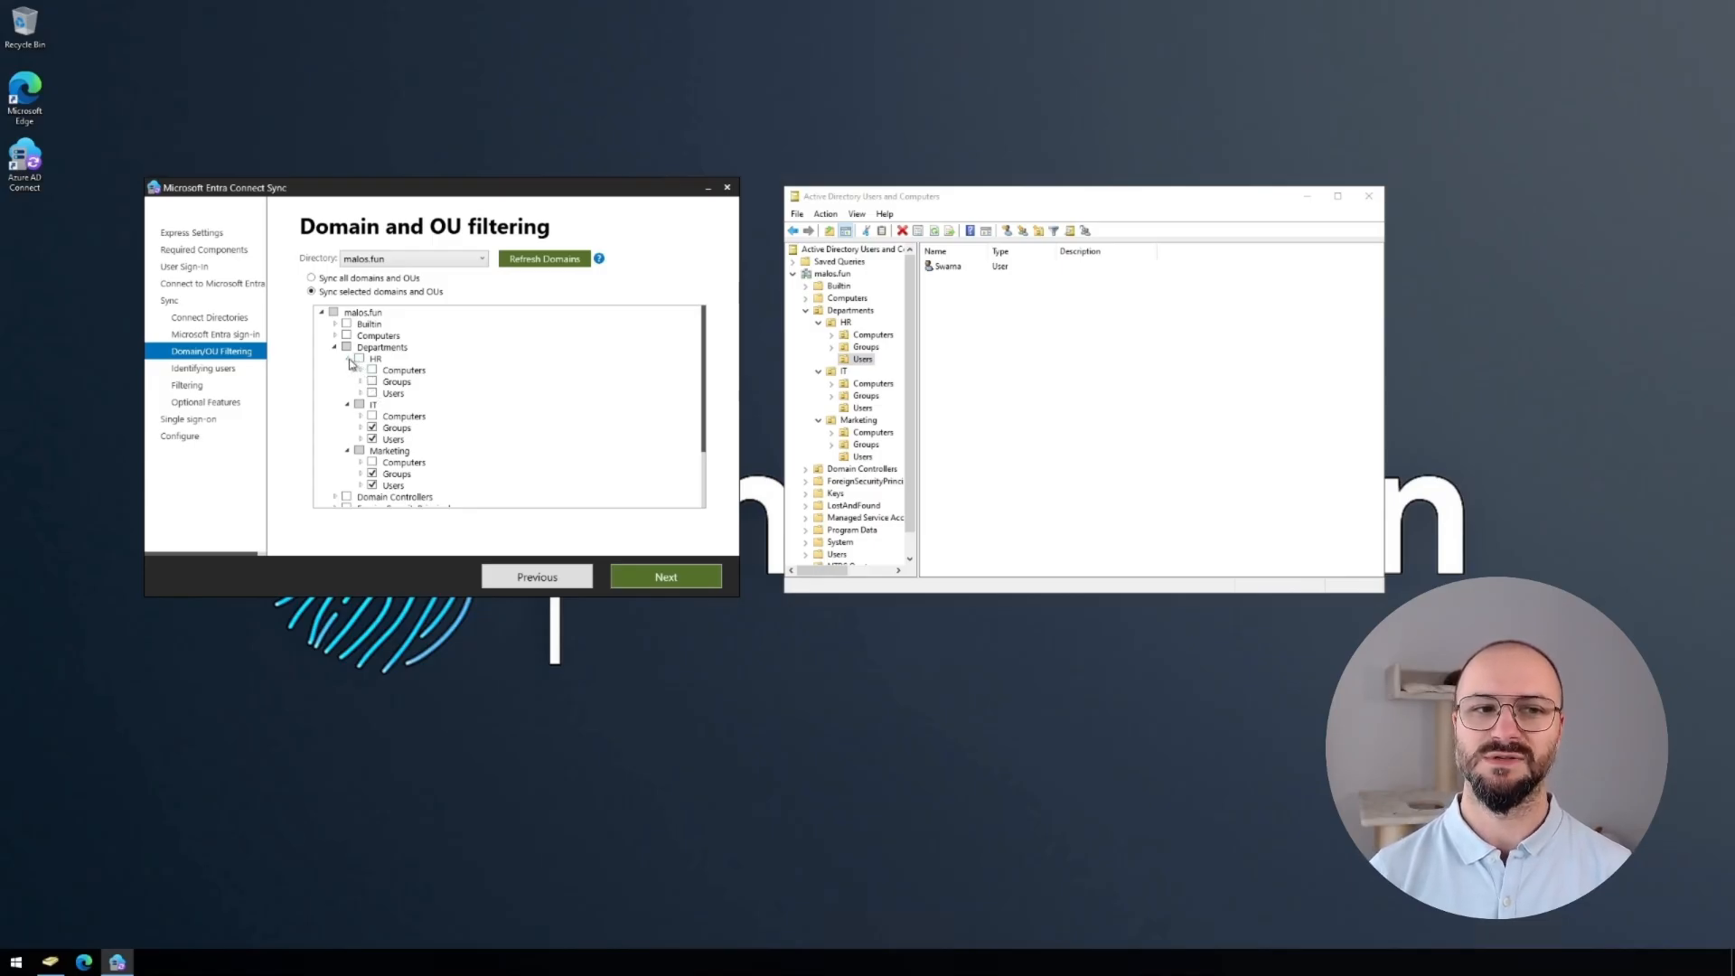
left_click(350, 360)
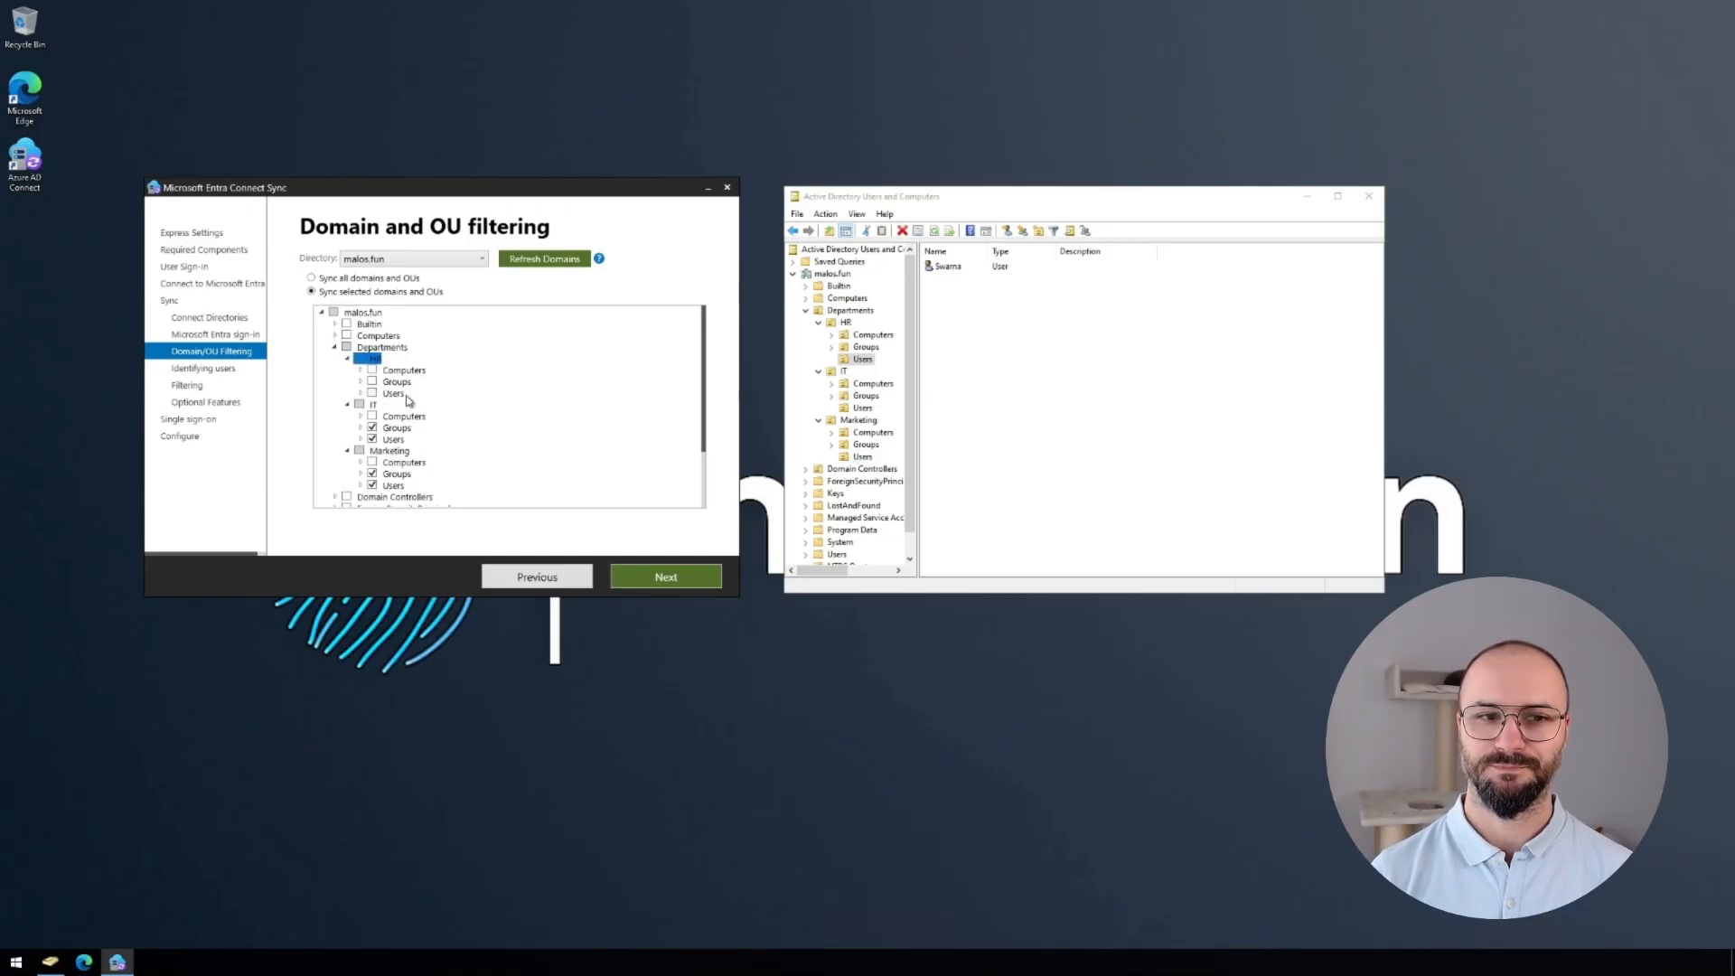
Accept defaults for unique user identification, user and device filtering, and optional features.
left_click(655, 582)
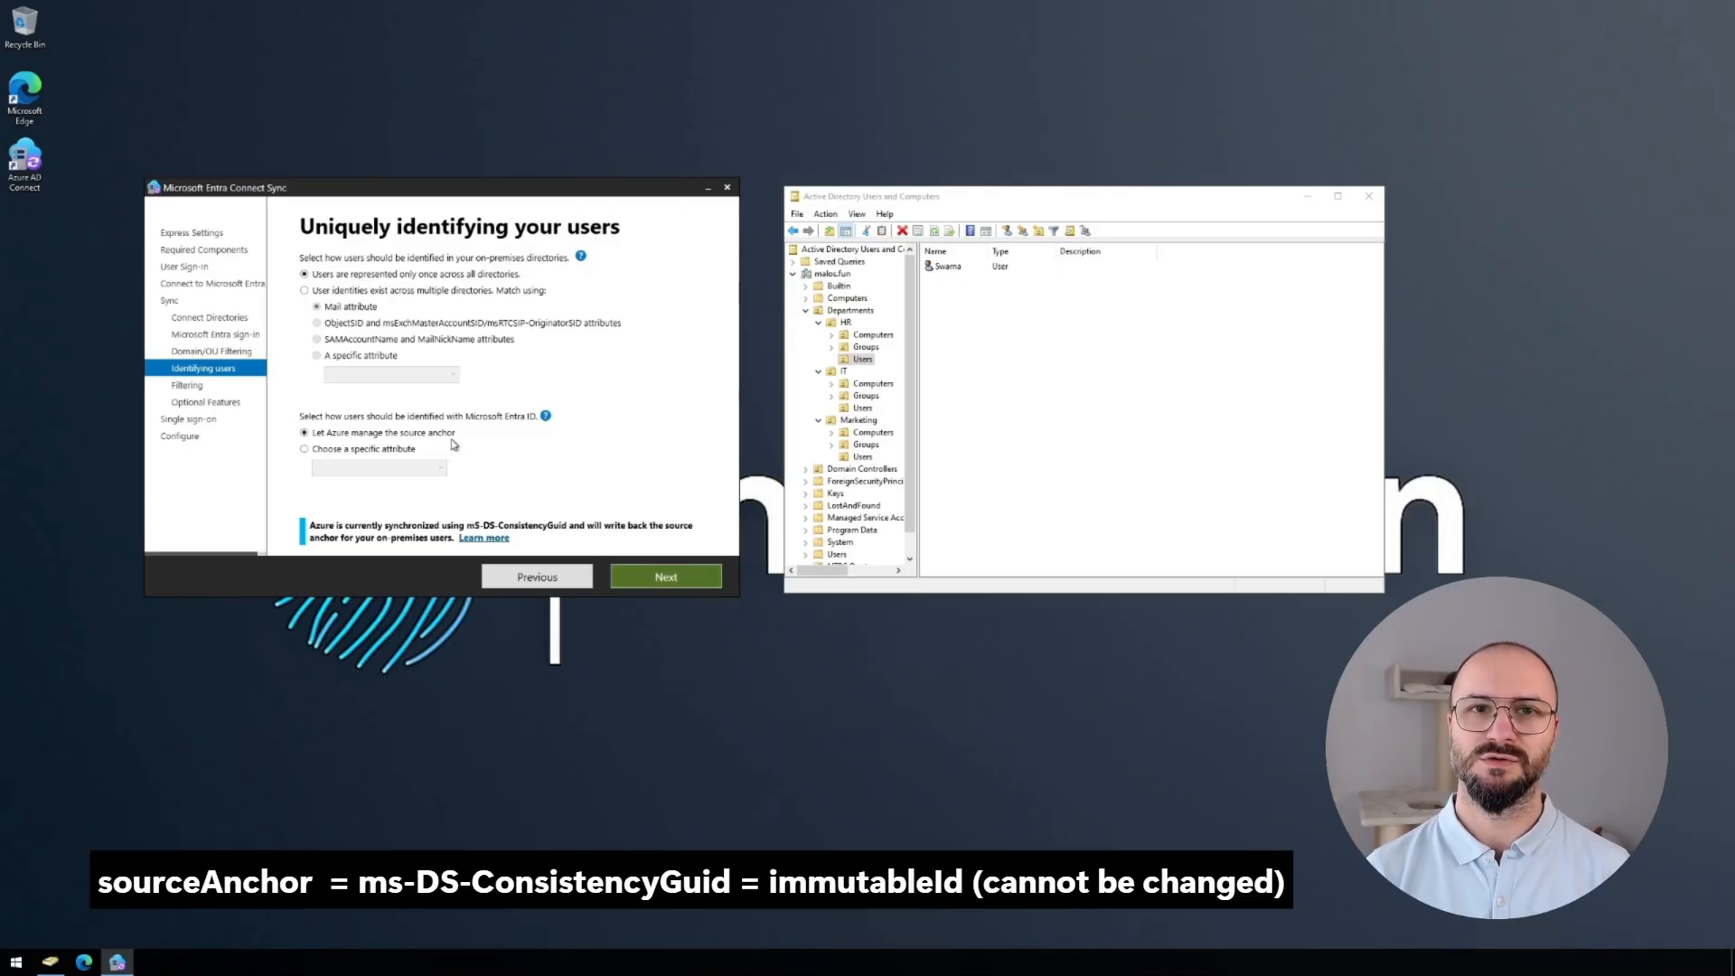
mouse_move(455, 449)
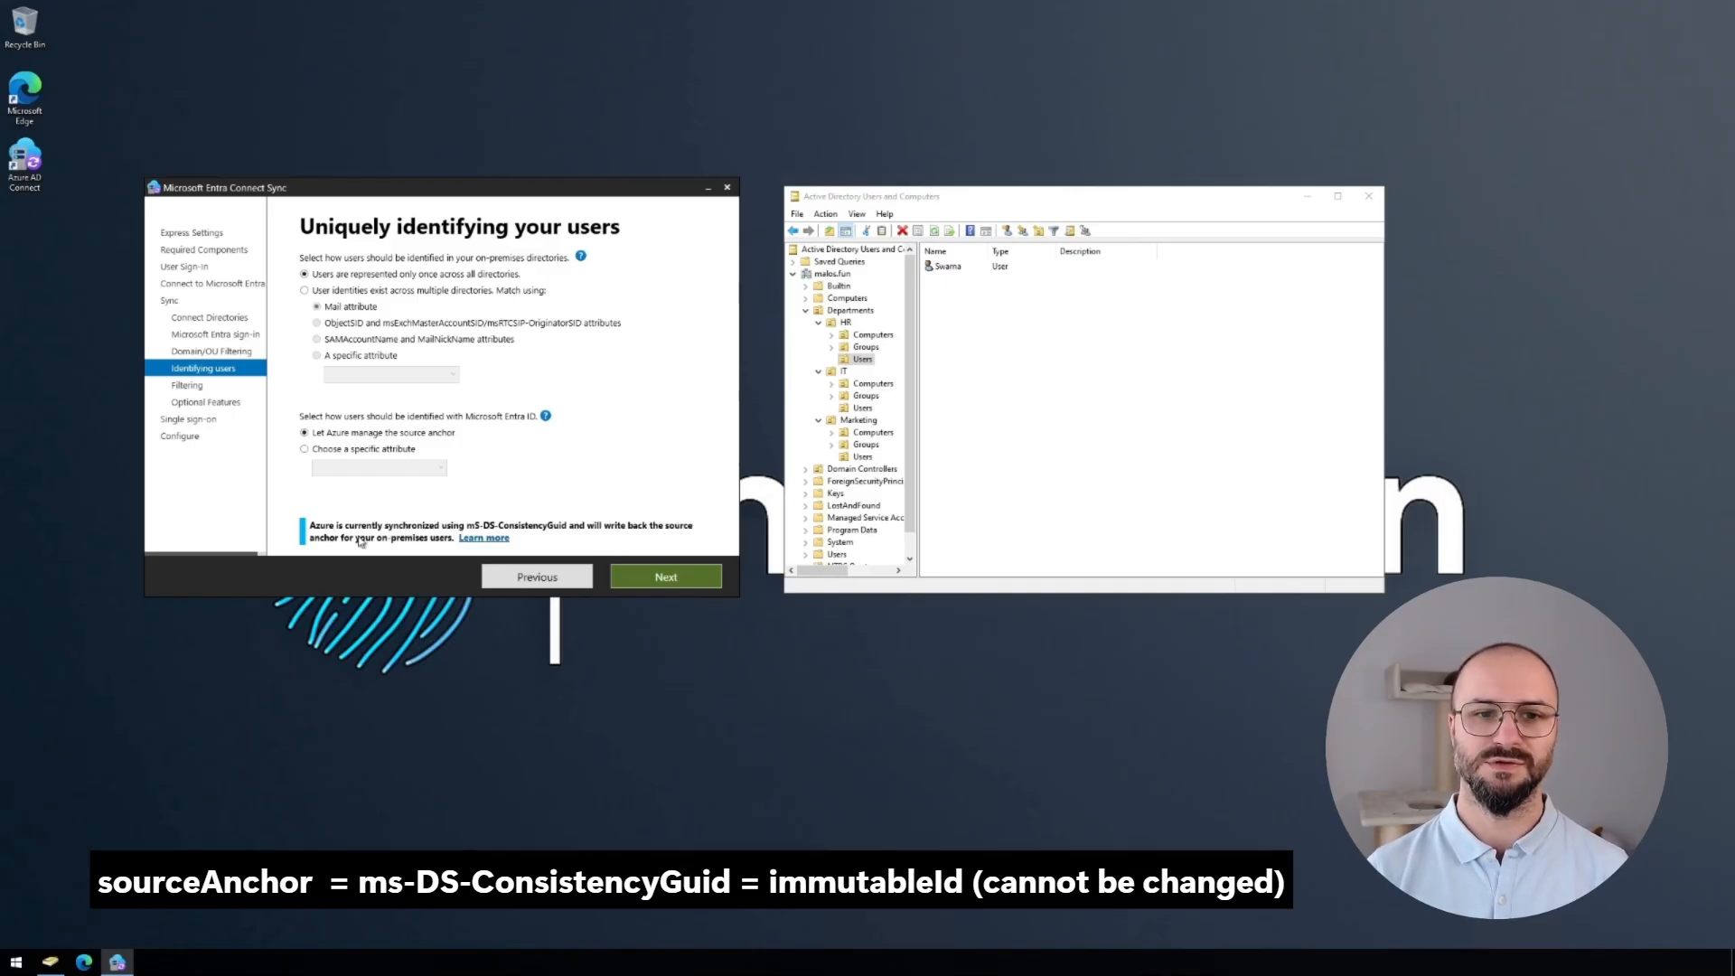
left_click(675, 580)
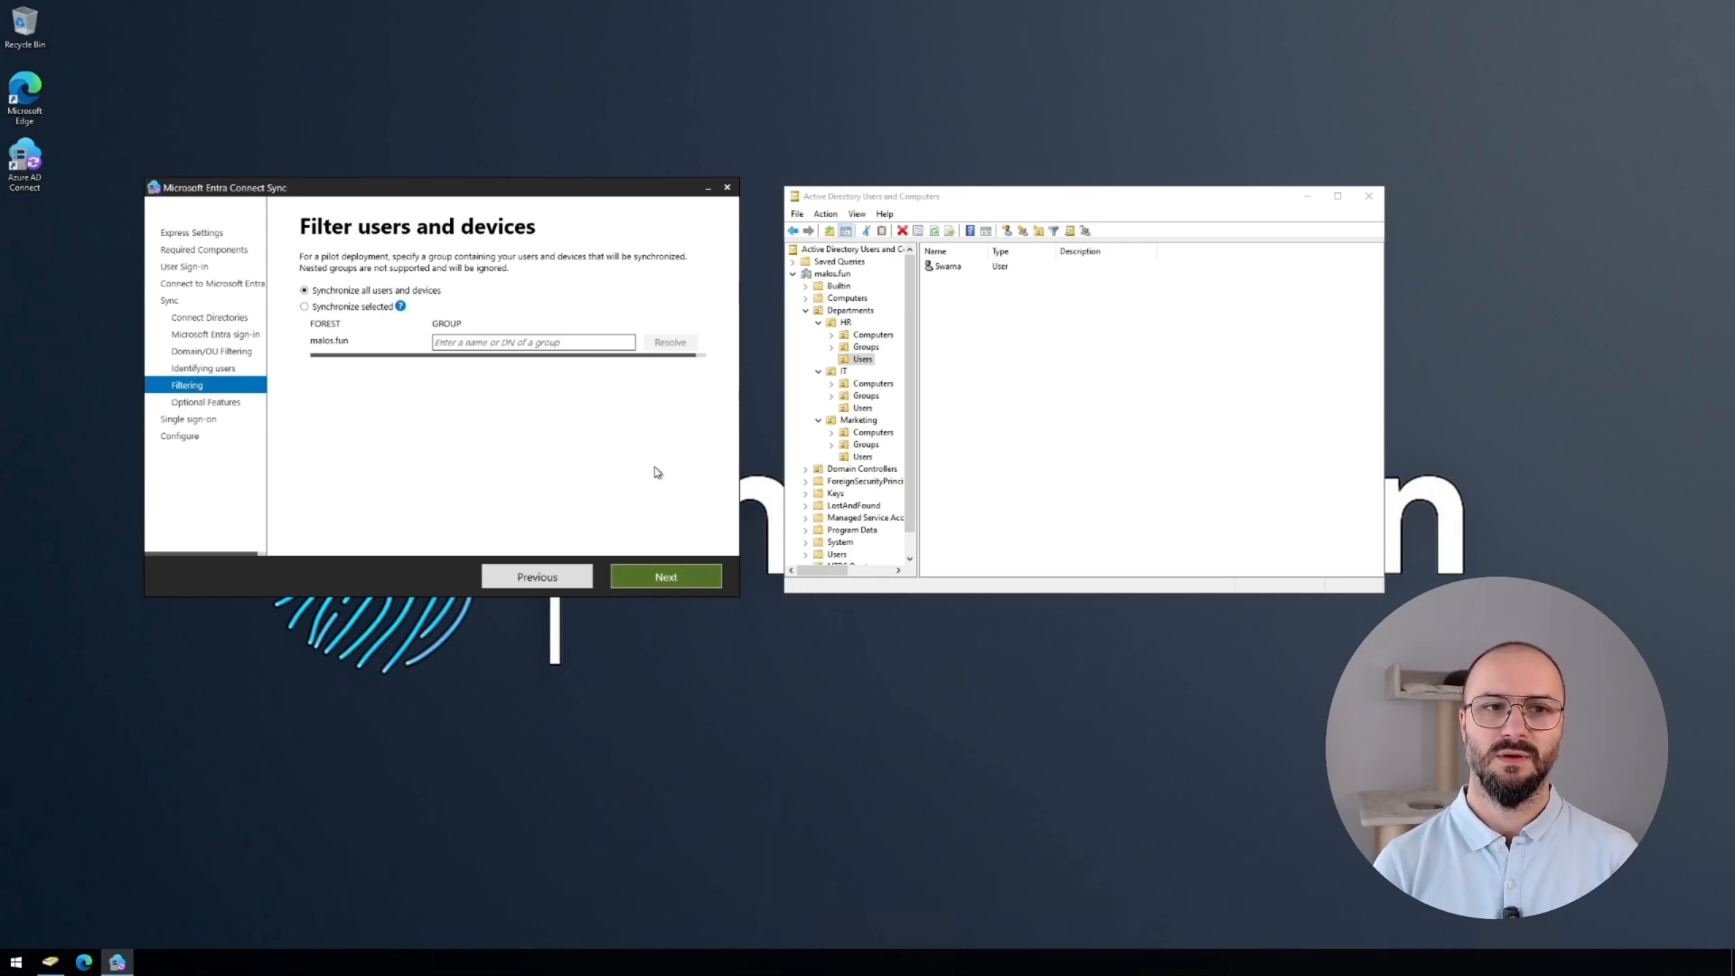
left_click(671, 579)
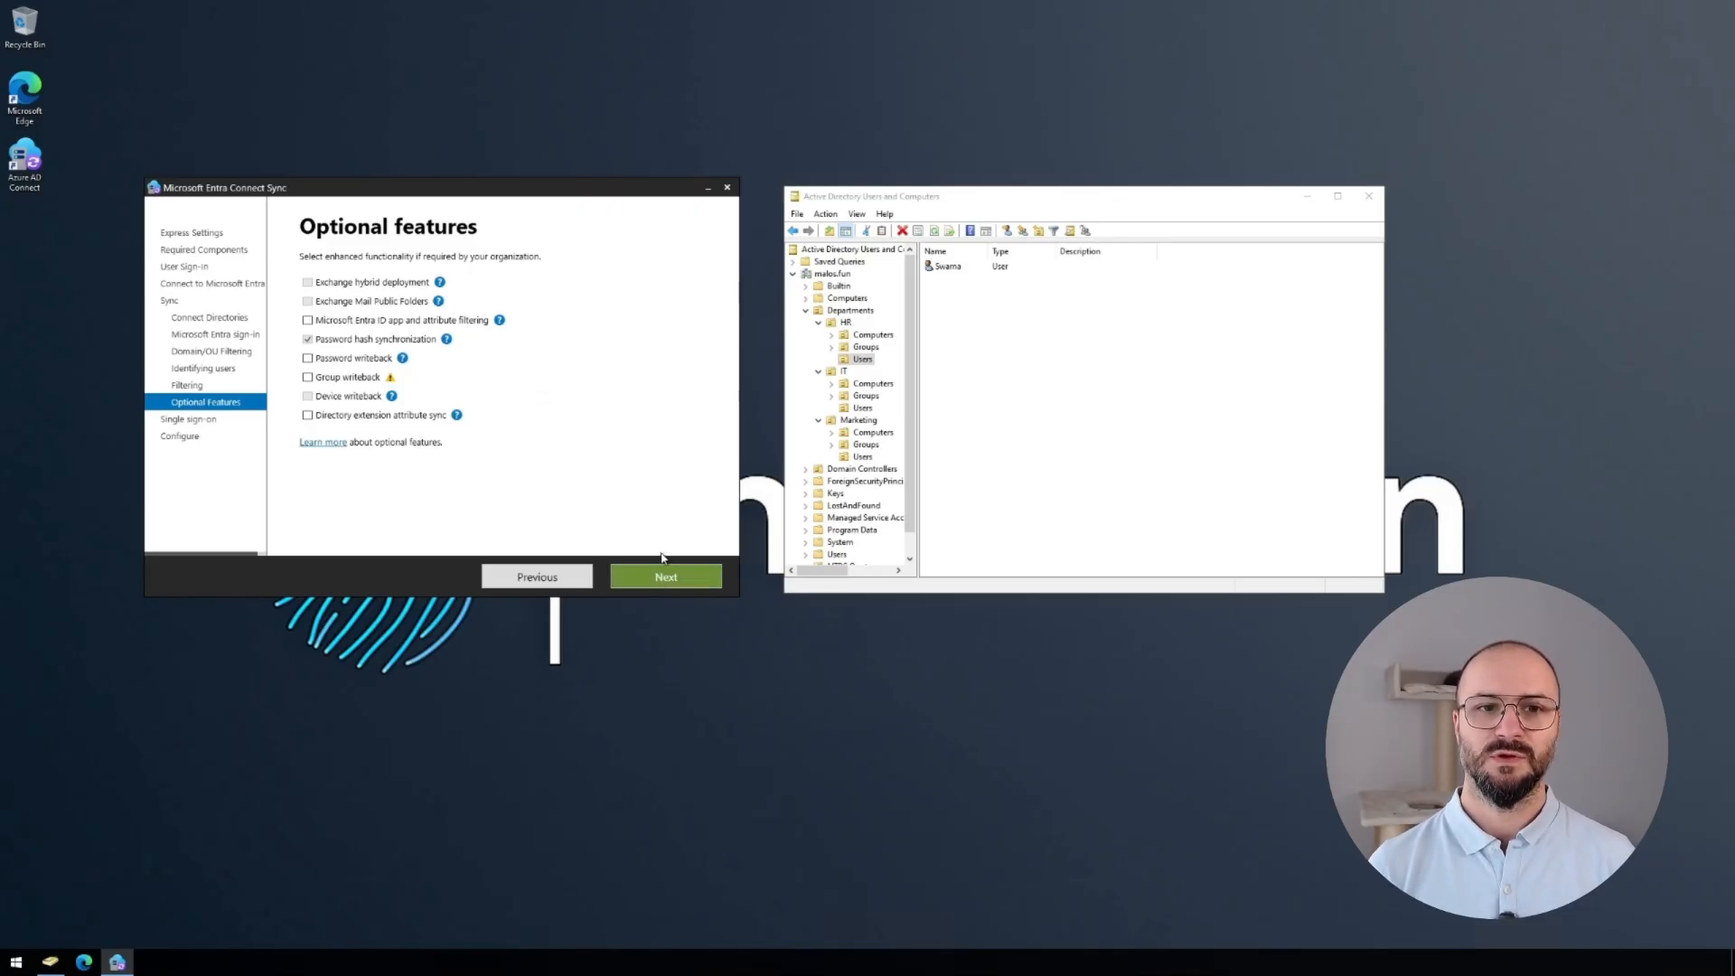
left_click(647, 583)
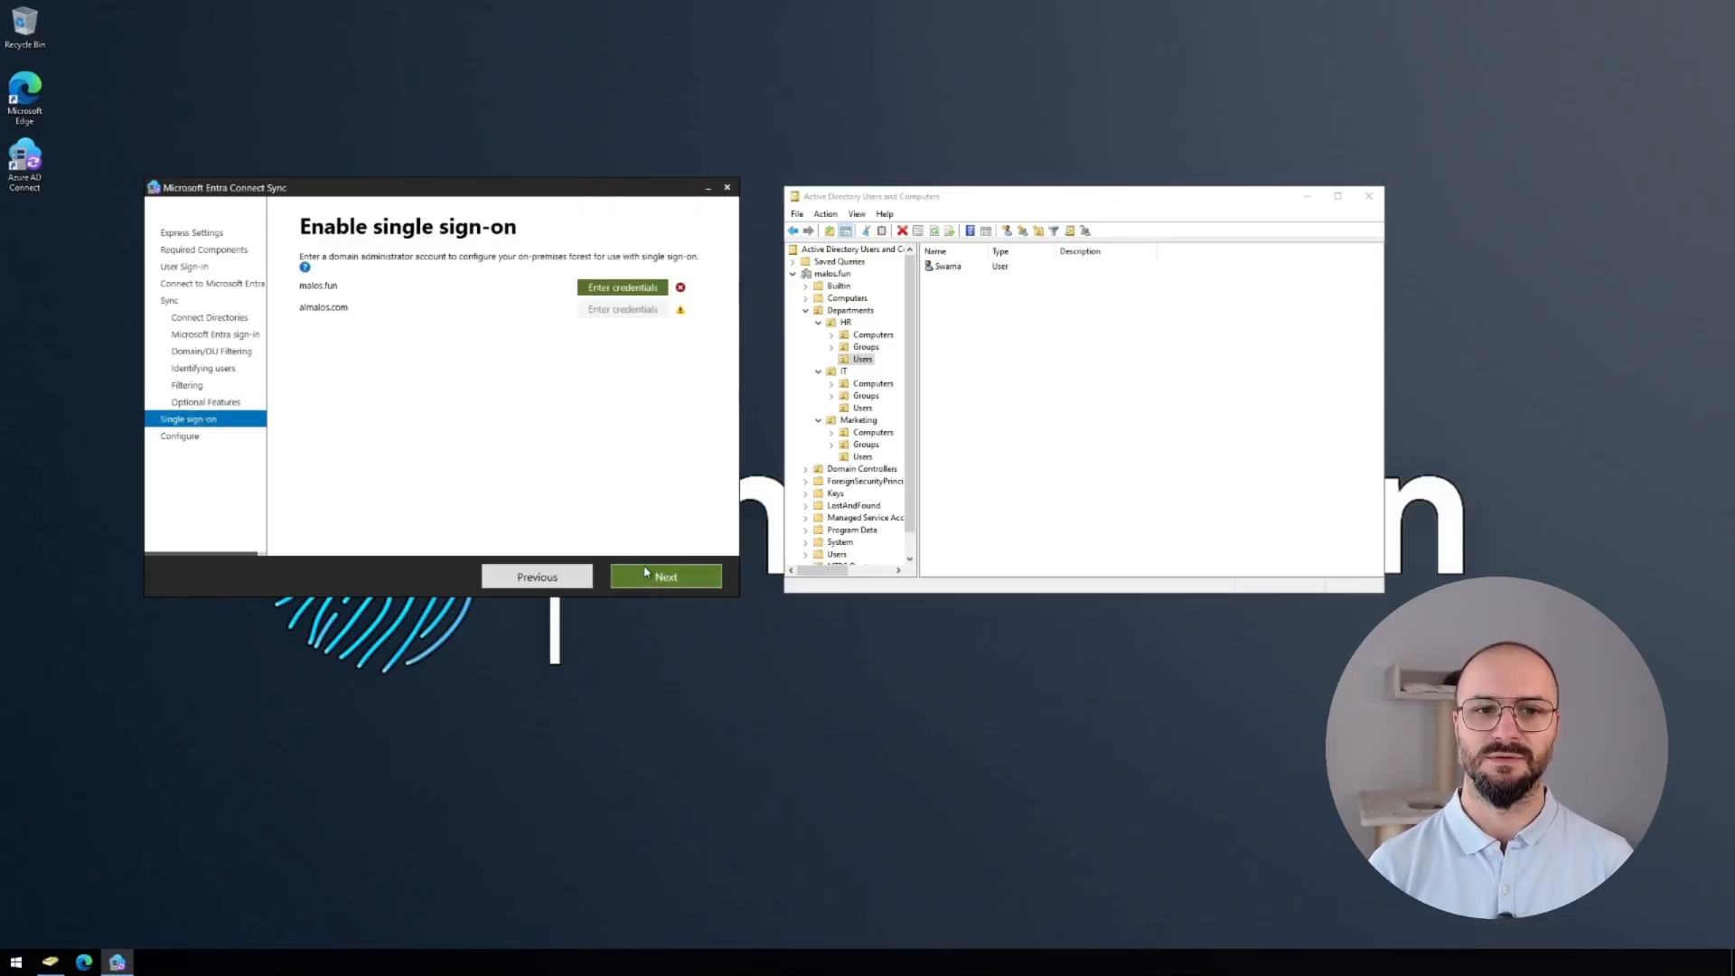
Enter the domain admin user name and password for malos.fun single sign-on, then continue to Ready to configure.
left_click(628, 290)
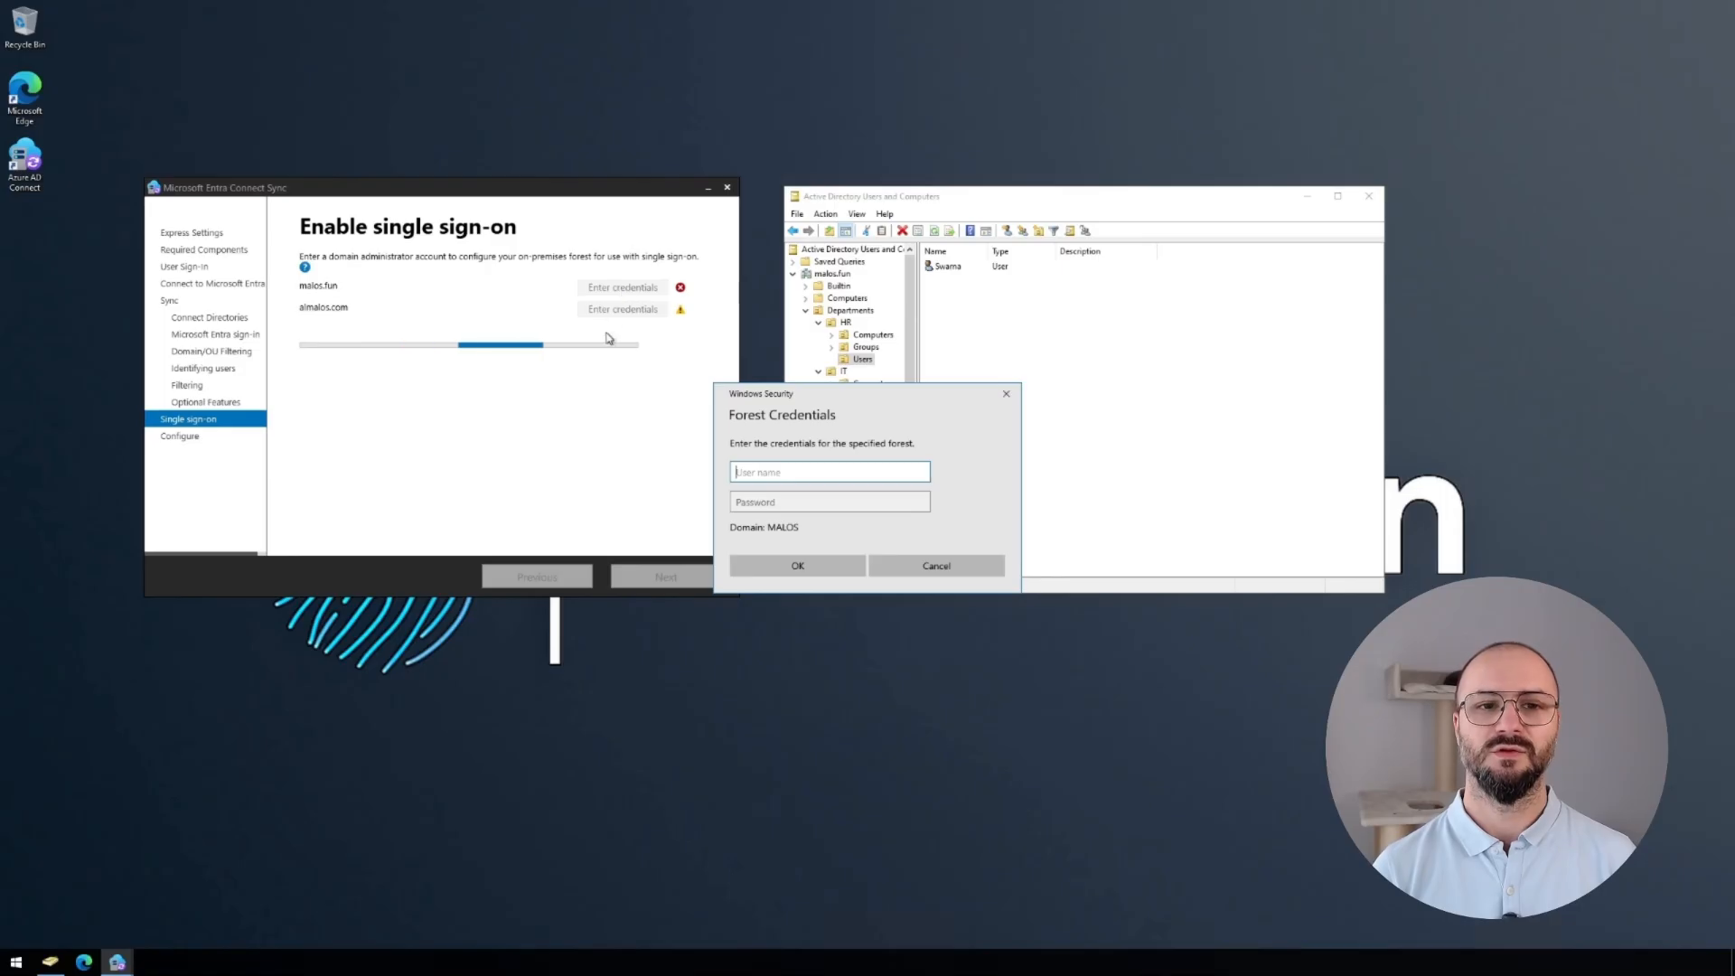
type("d")
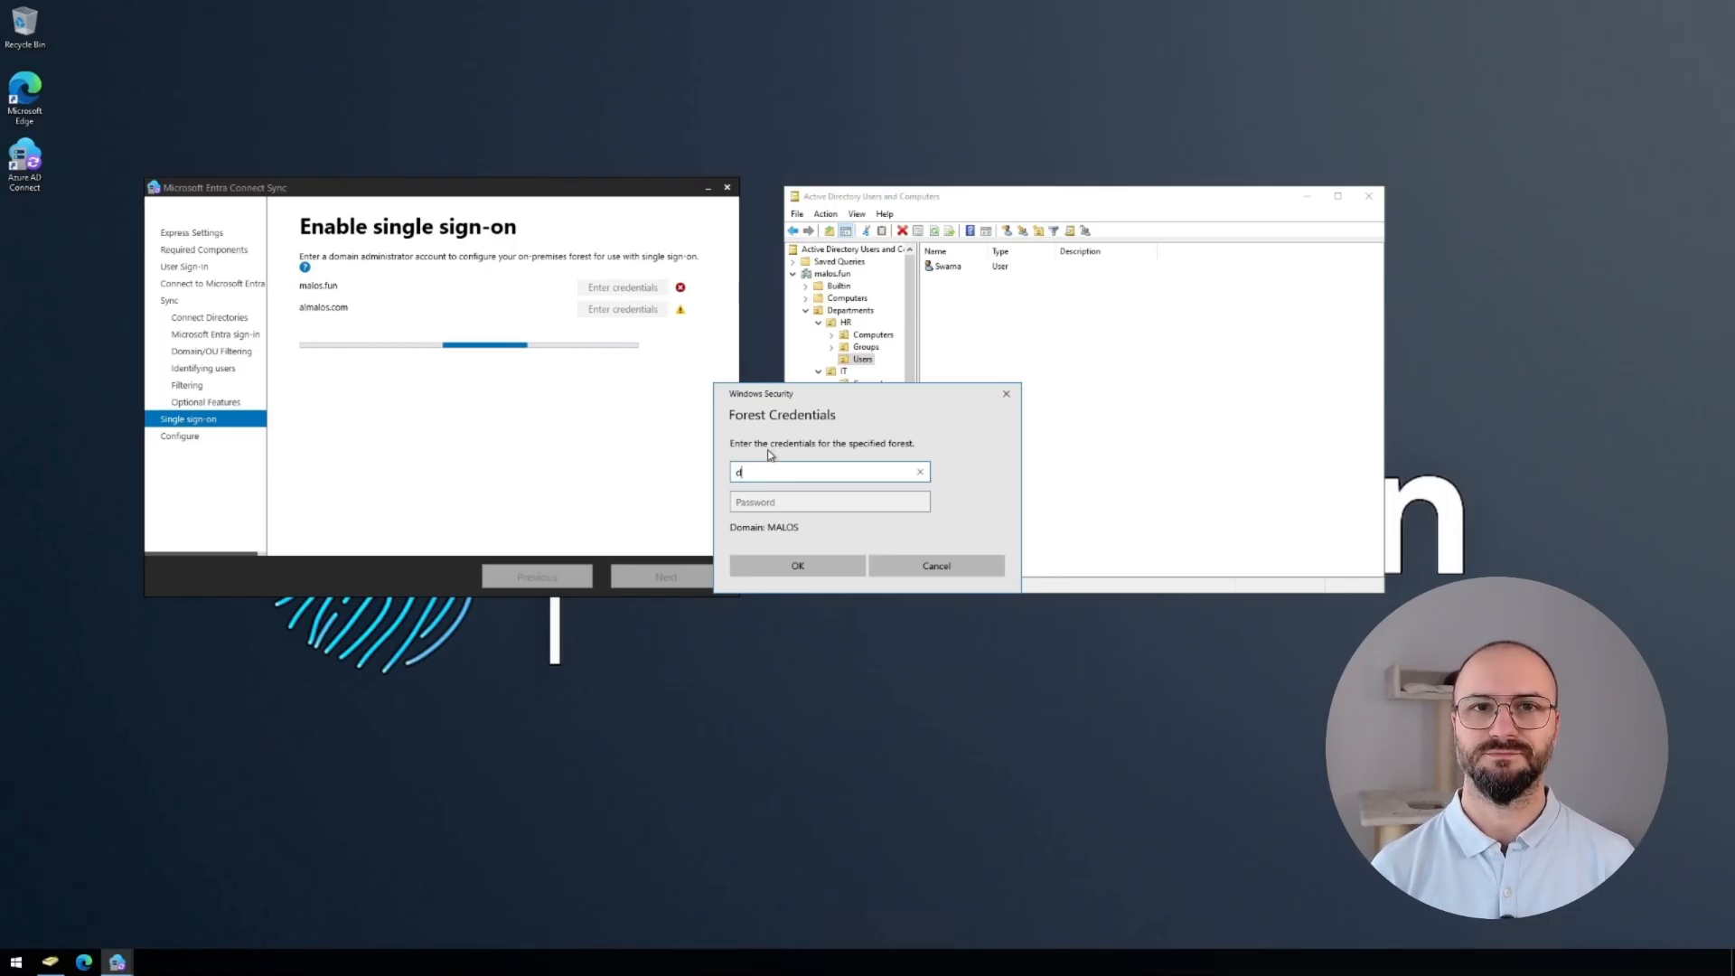
type("cadmin")
key("Tab")
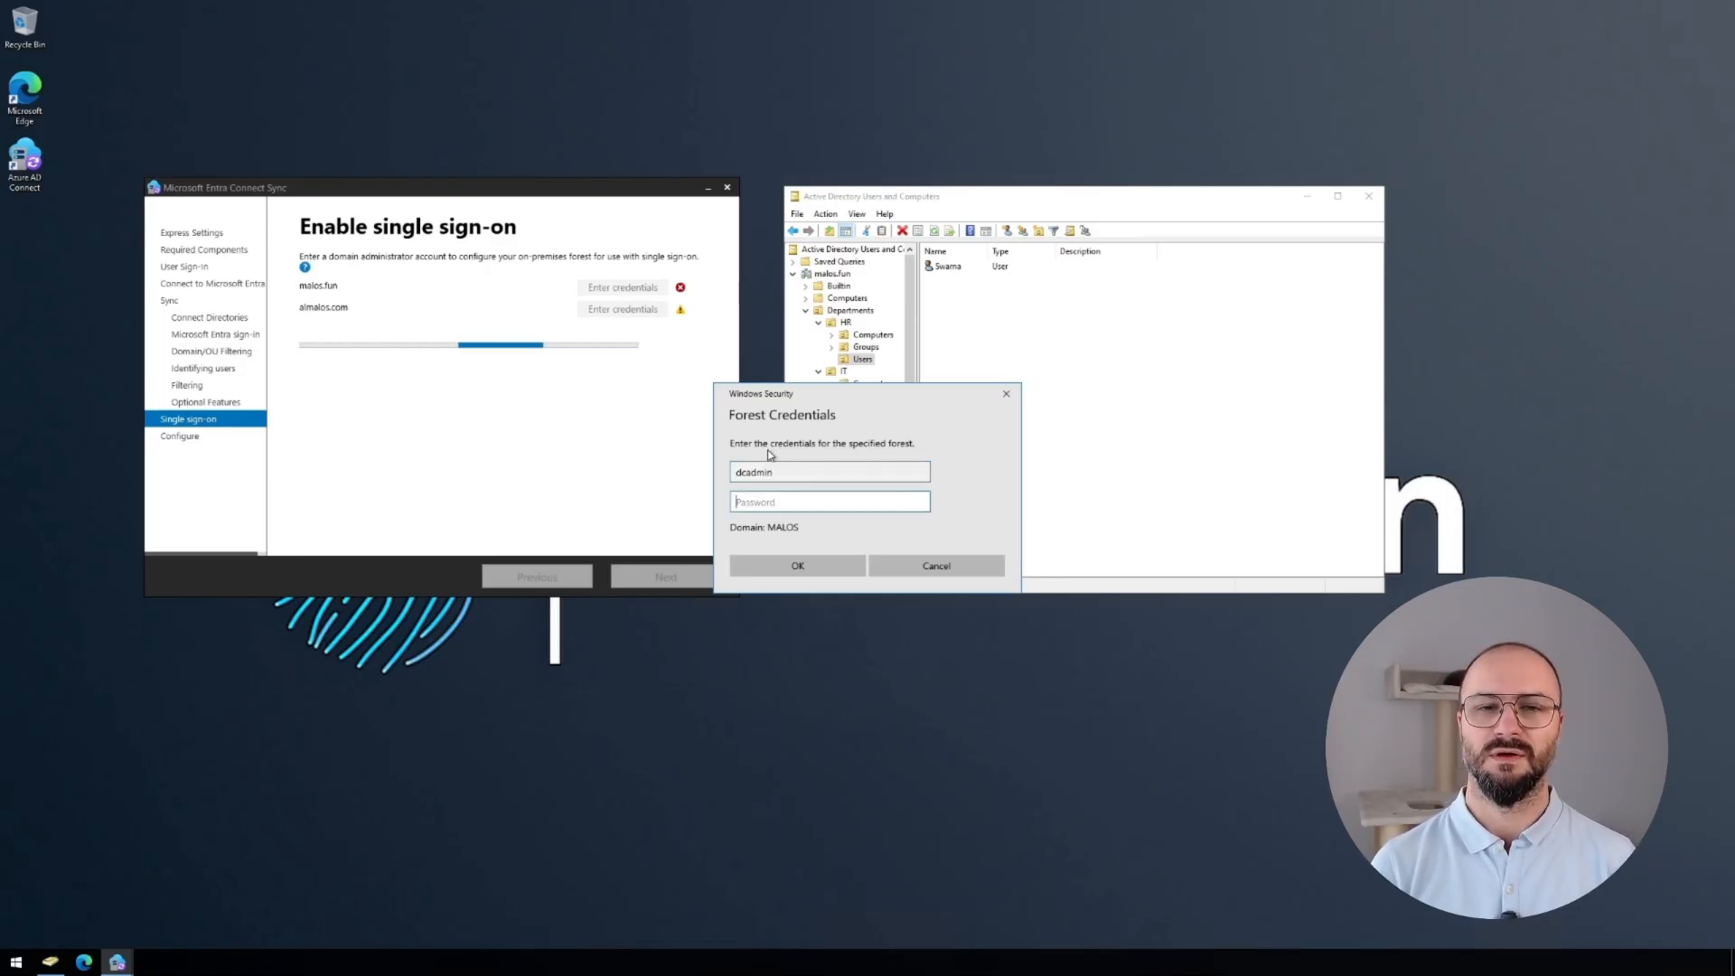
type("•••••••")
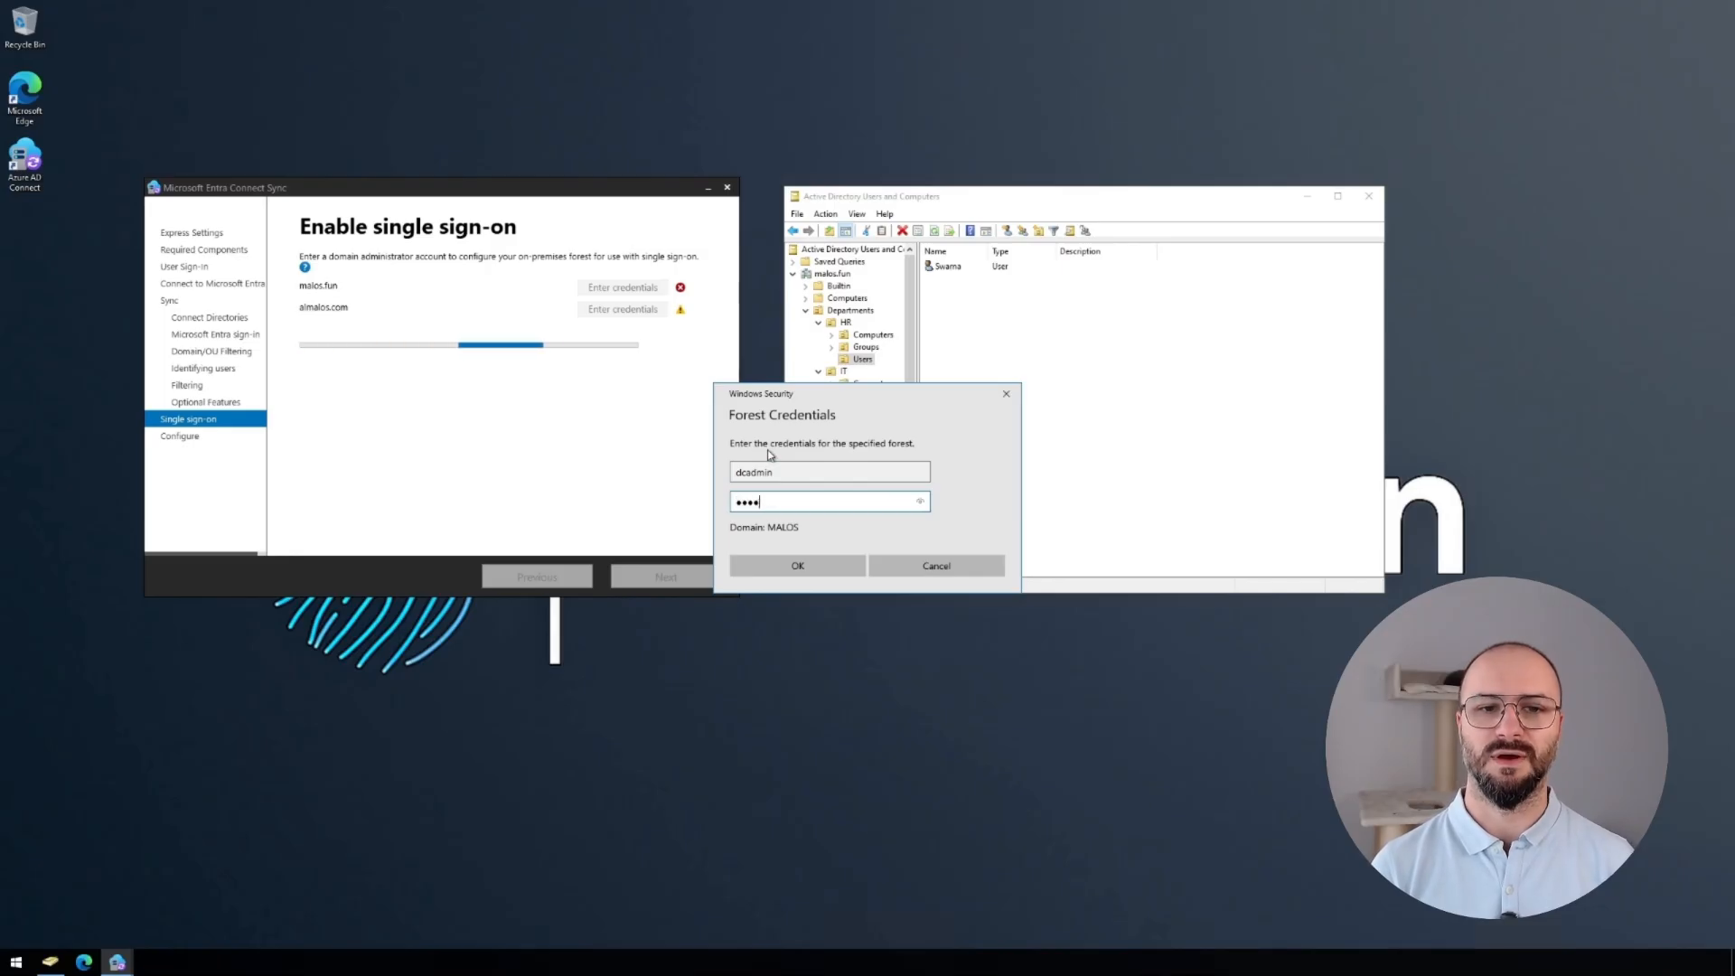
type("•••••")
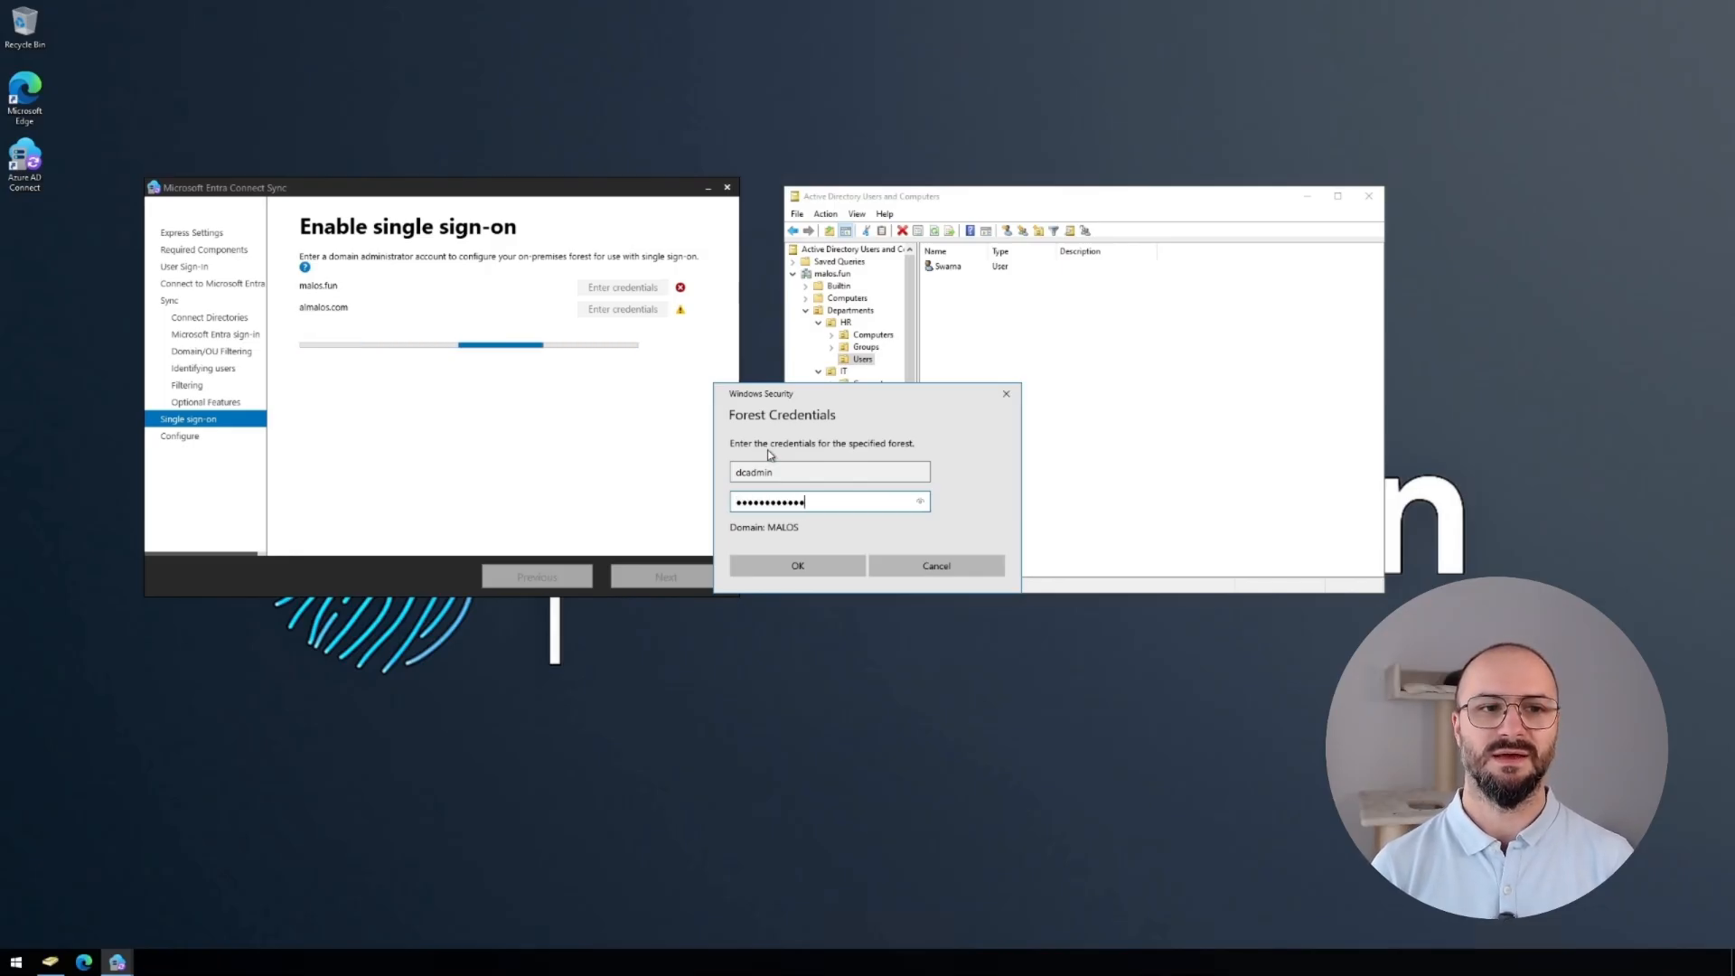
left_click(821, 572)
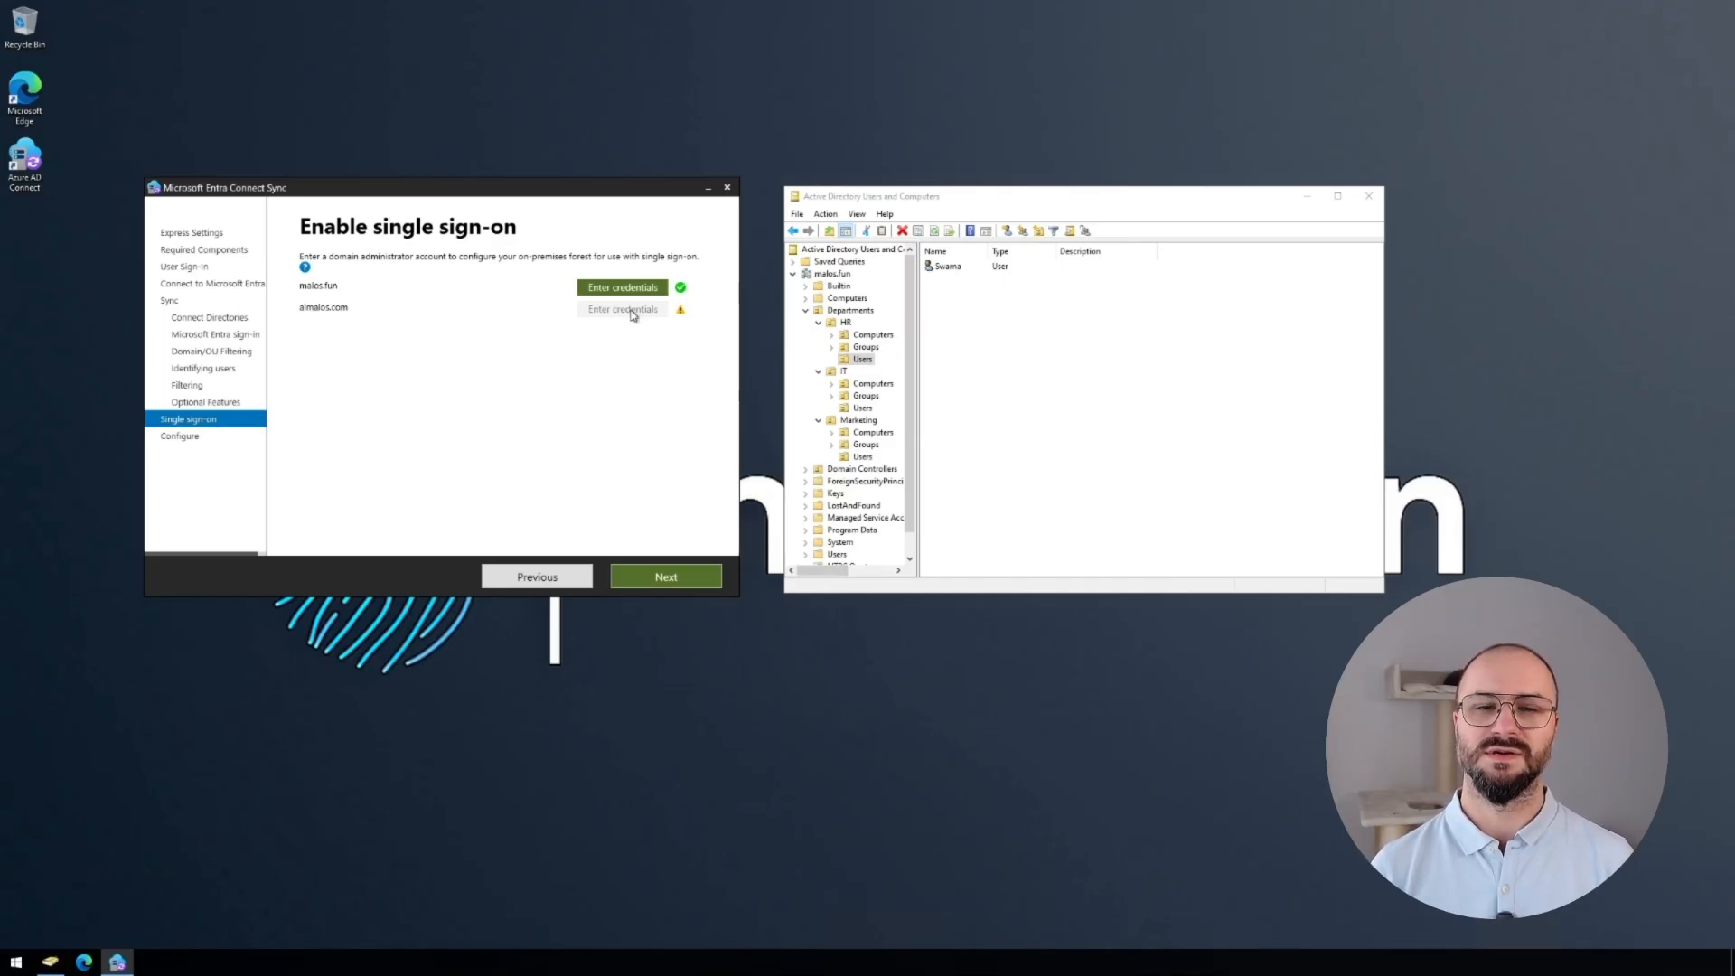
left_click(656, 577)
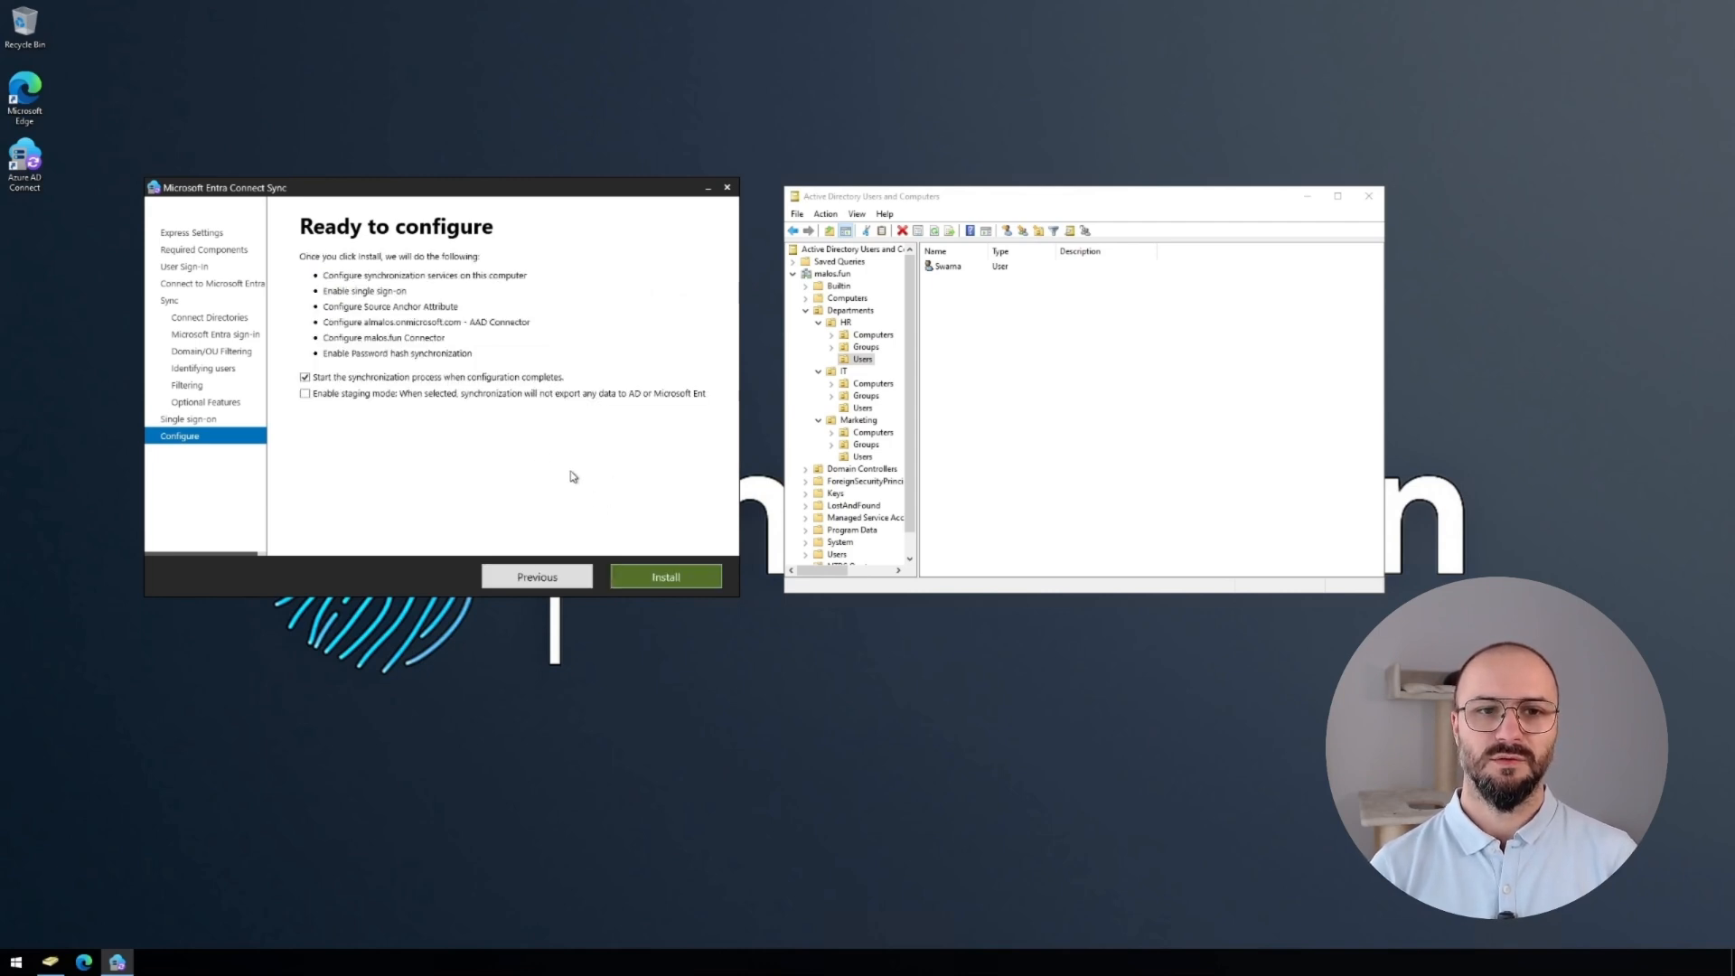
Install the configuration from Ready to configure and wait for Configuration complete.
left_click(664, 578)
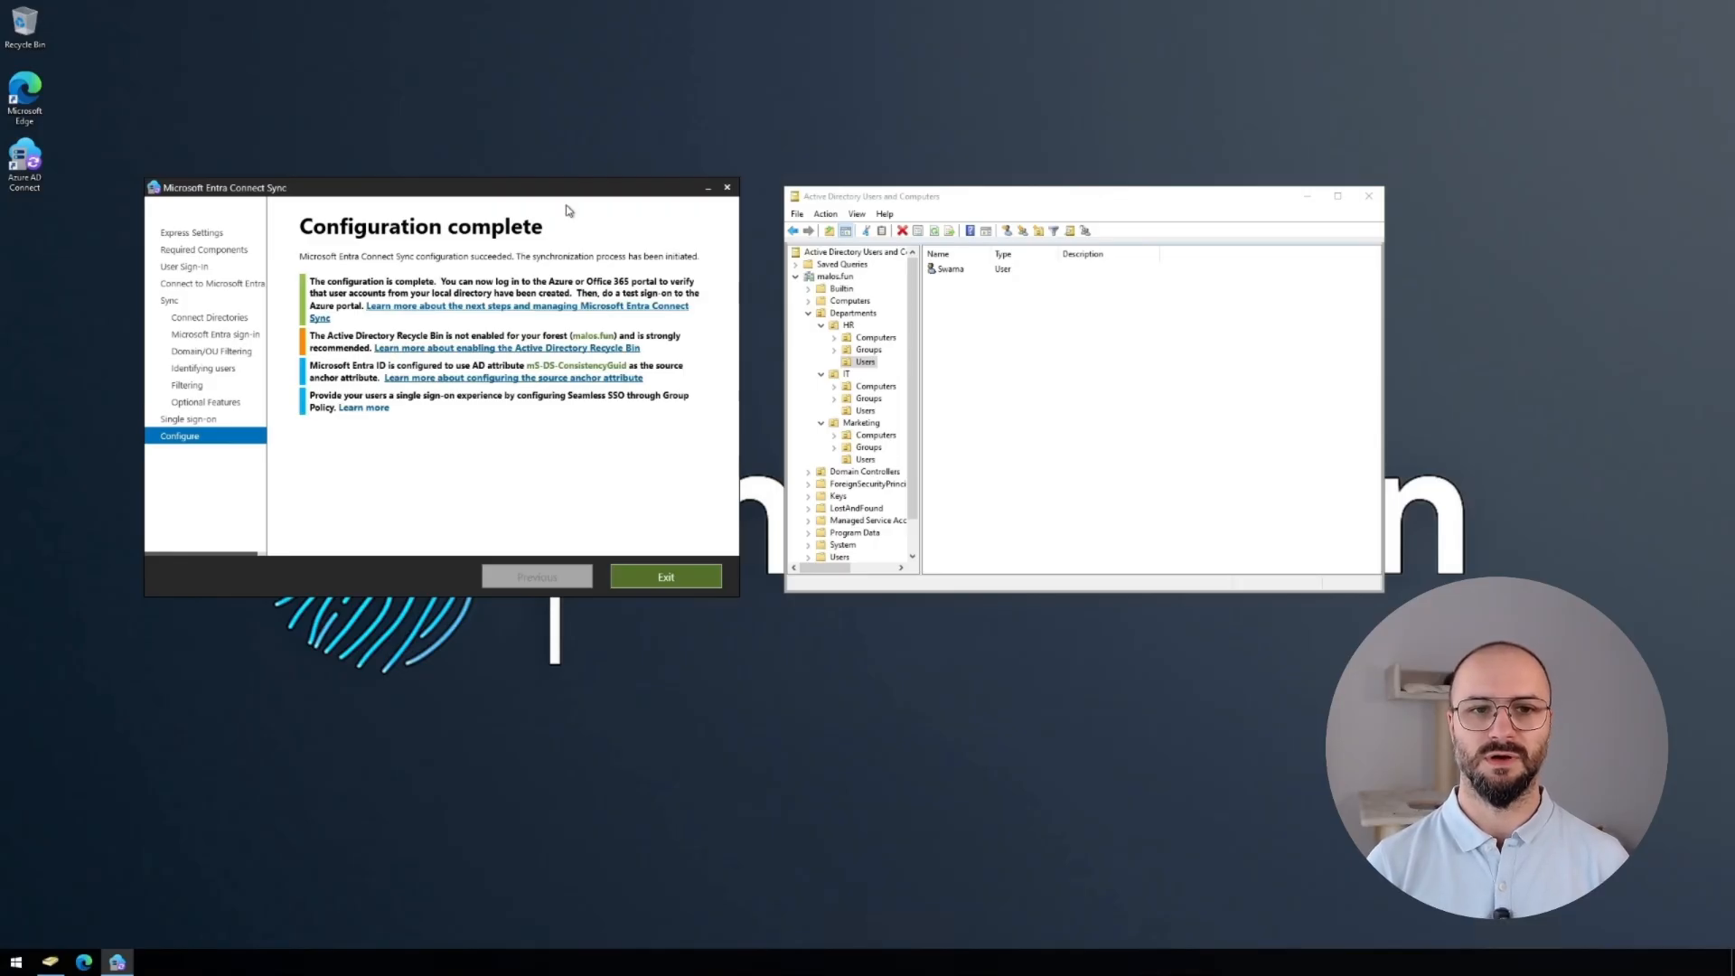
Close the Entra Connect wizard and open Synchronization Service Manager maximized, with a wider Name column.
left_click(695, 585)
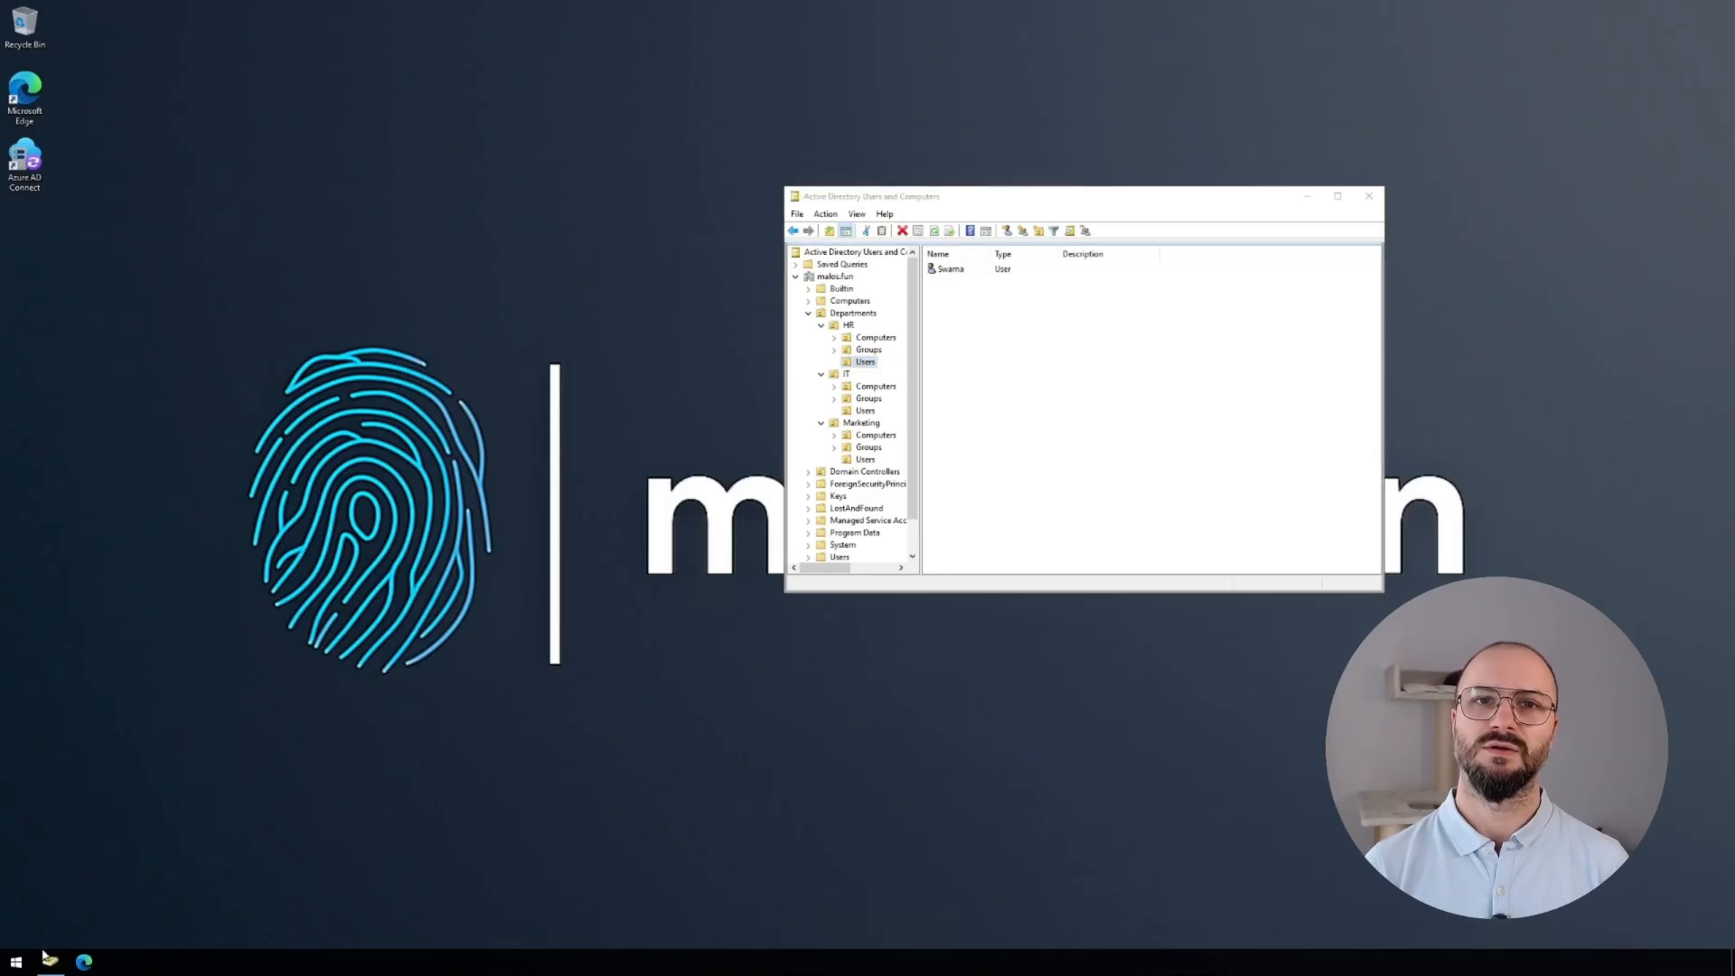
left_click(17, 963)
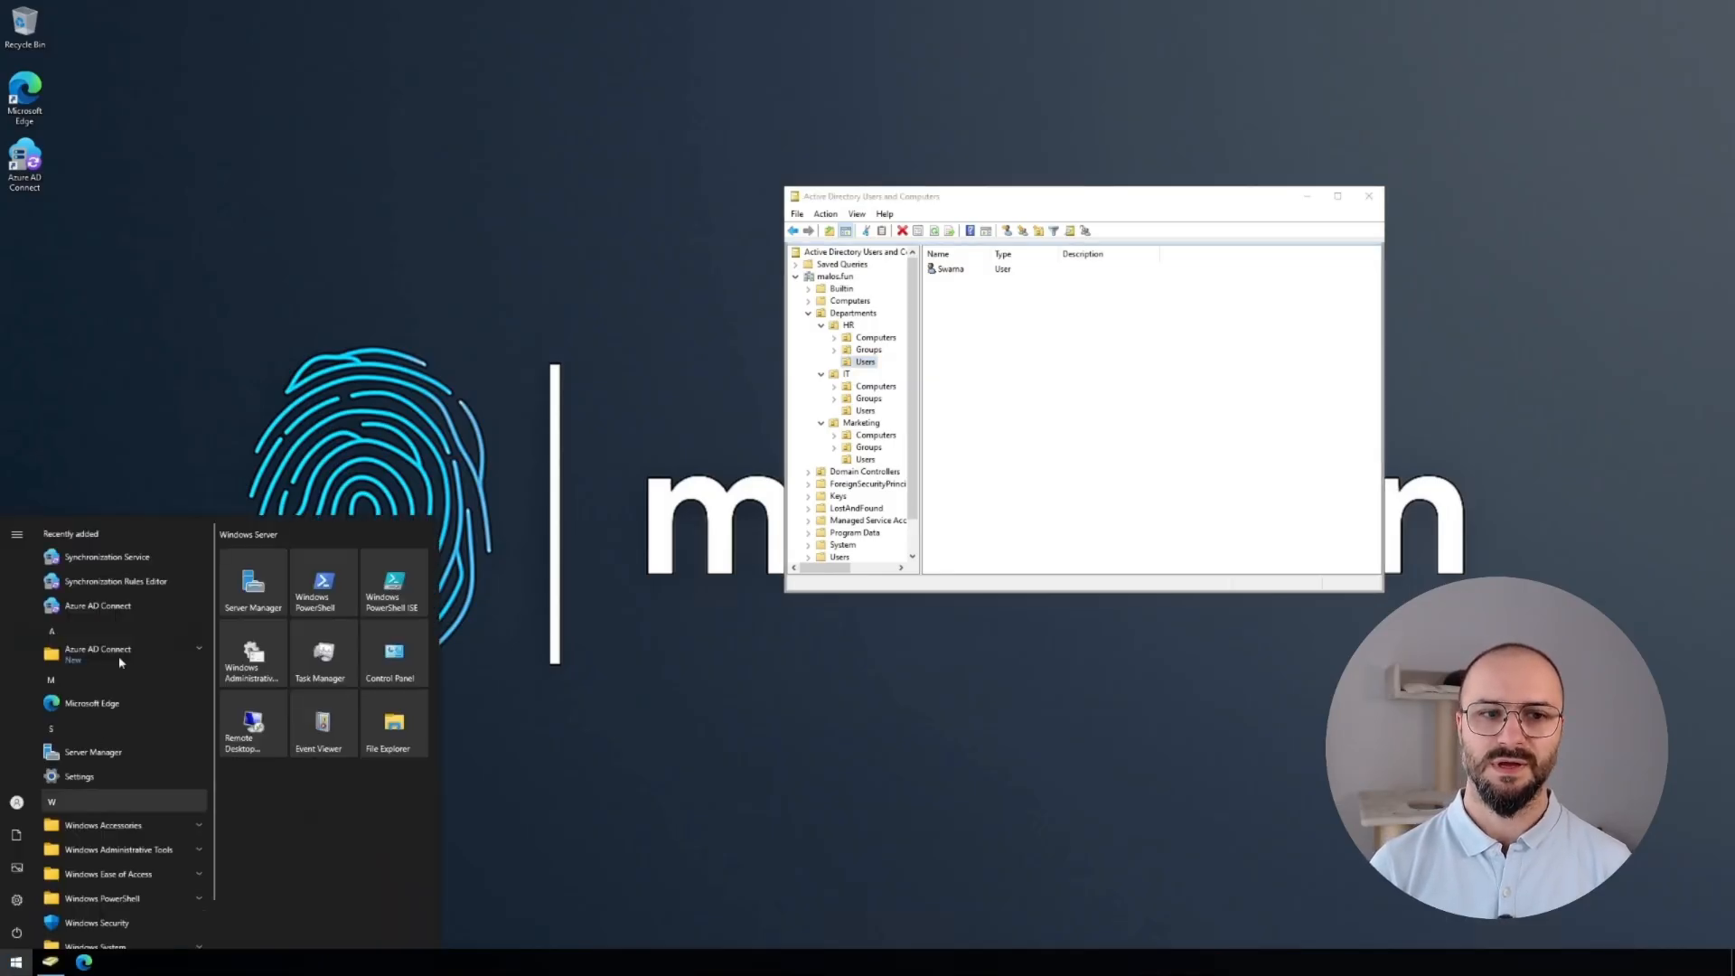
left_click(135, 557)
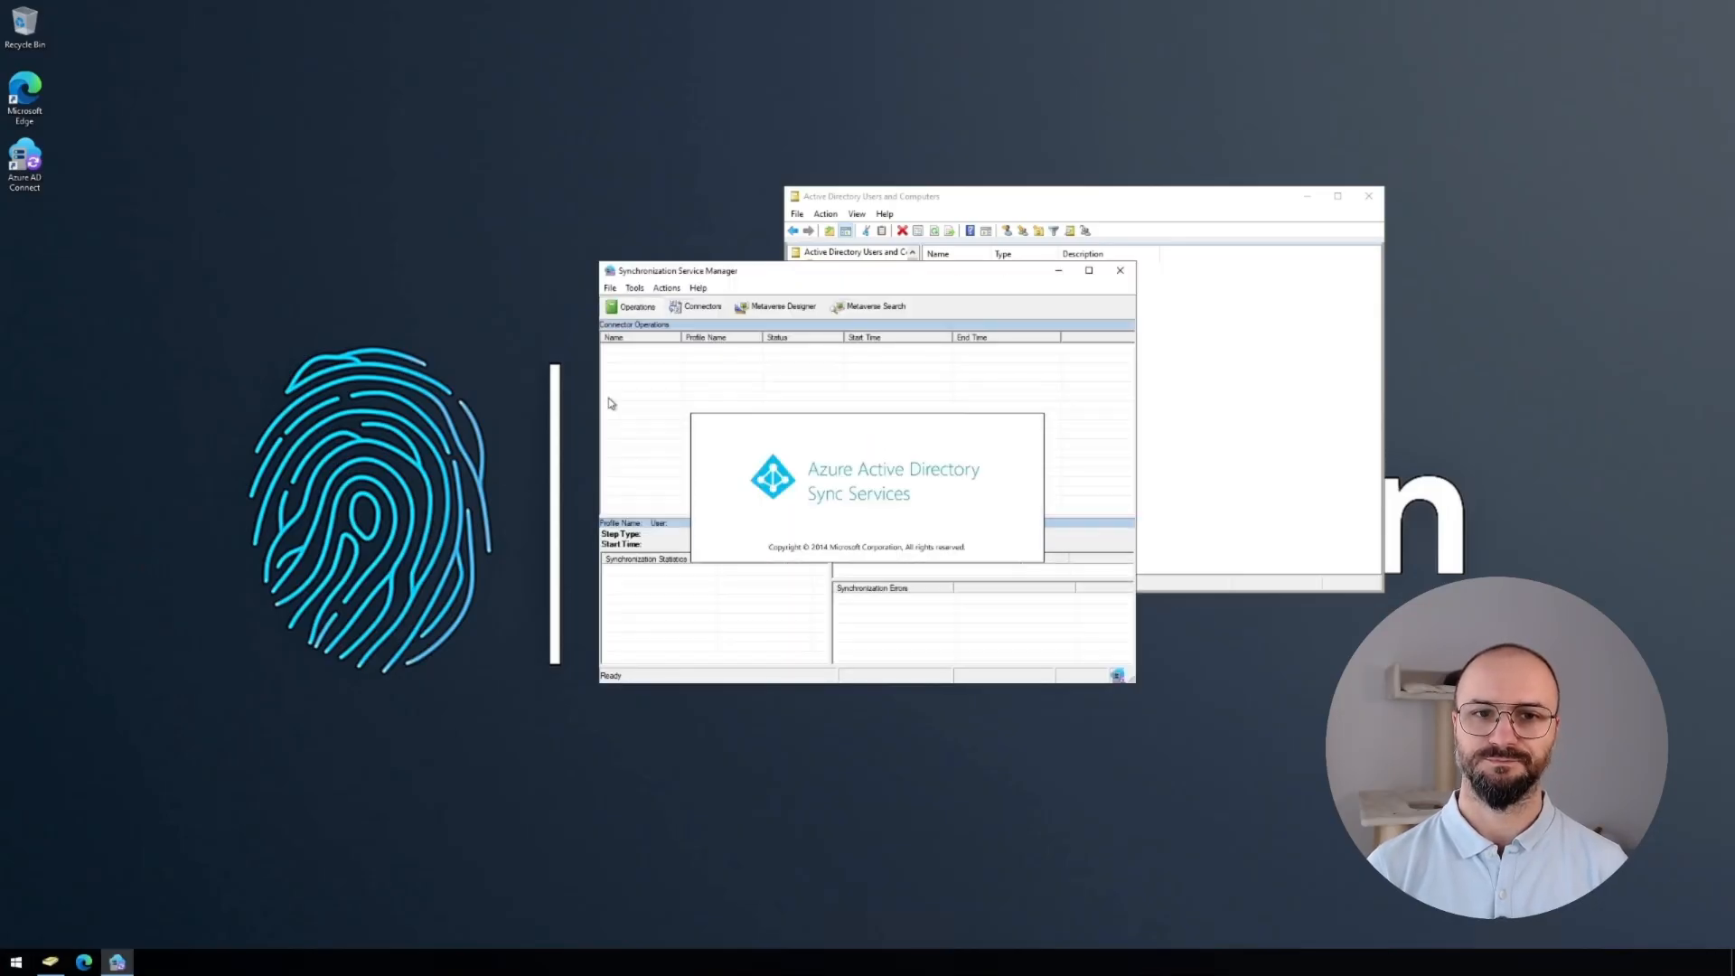
double_click(647, 261)
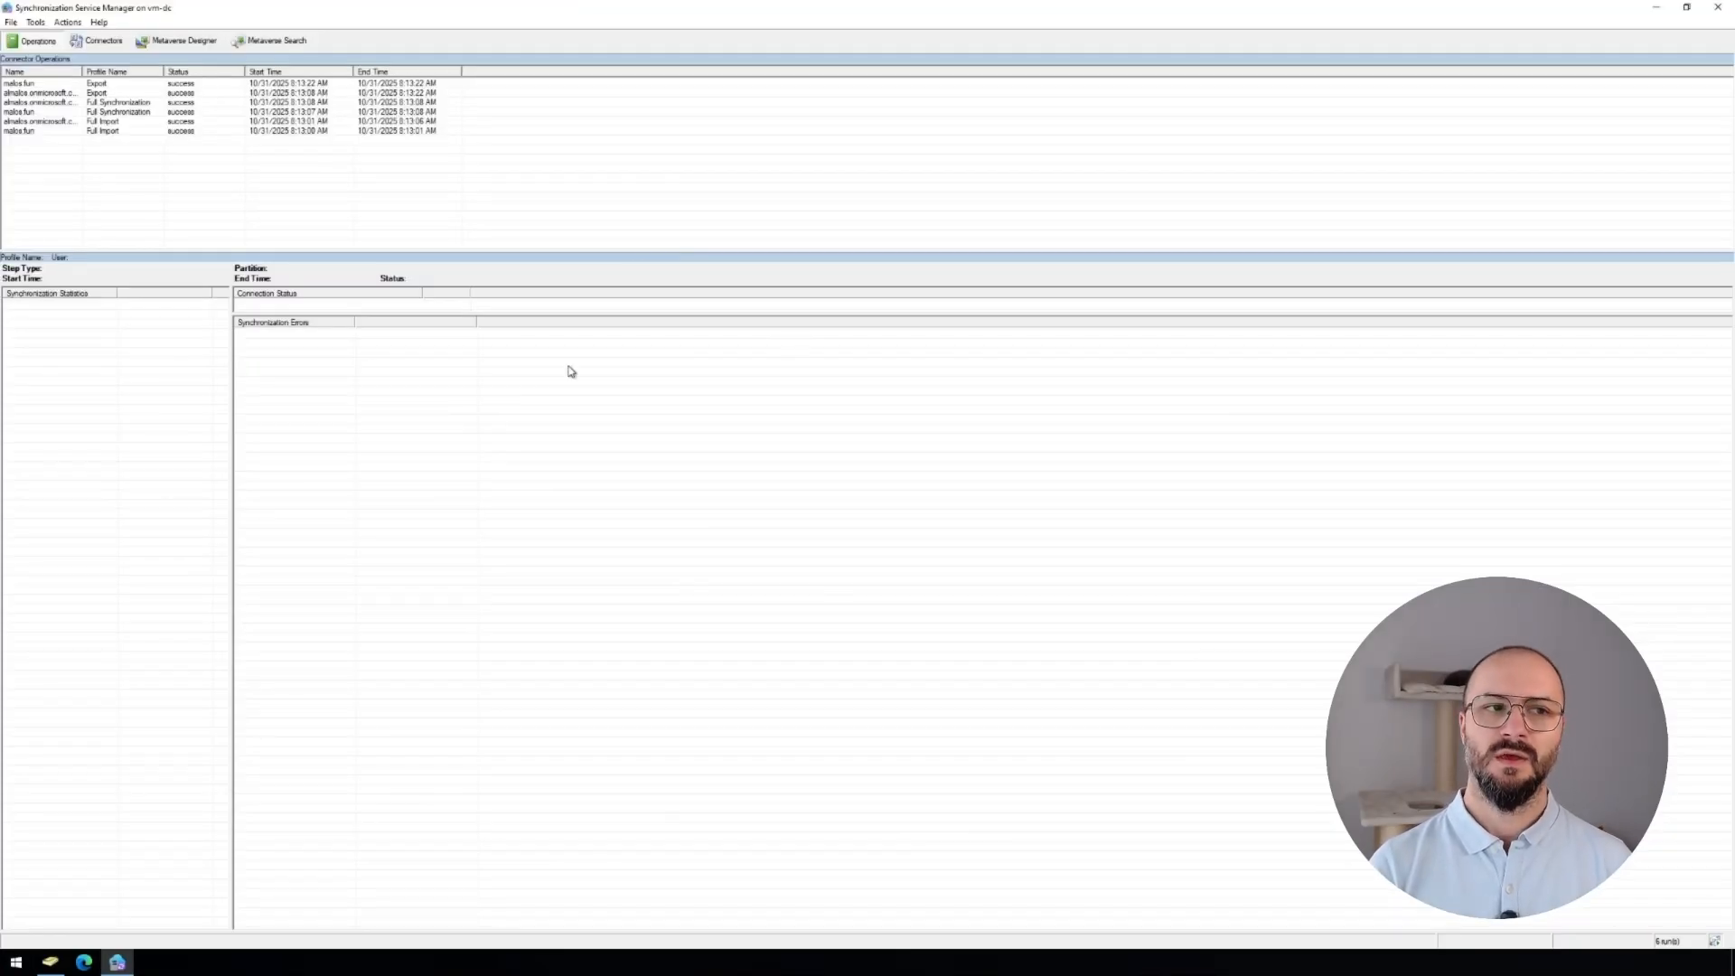
left_click_drag(83, 71, 145, 73)
Review the 13 objects added by the malos.fun Full Import run.
left_click(179, 131)
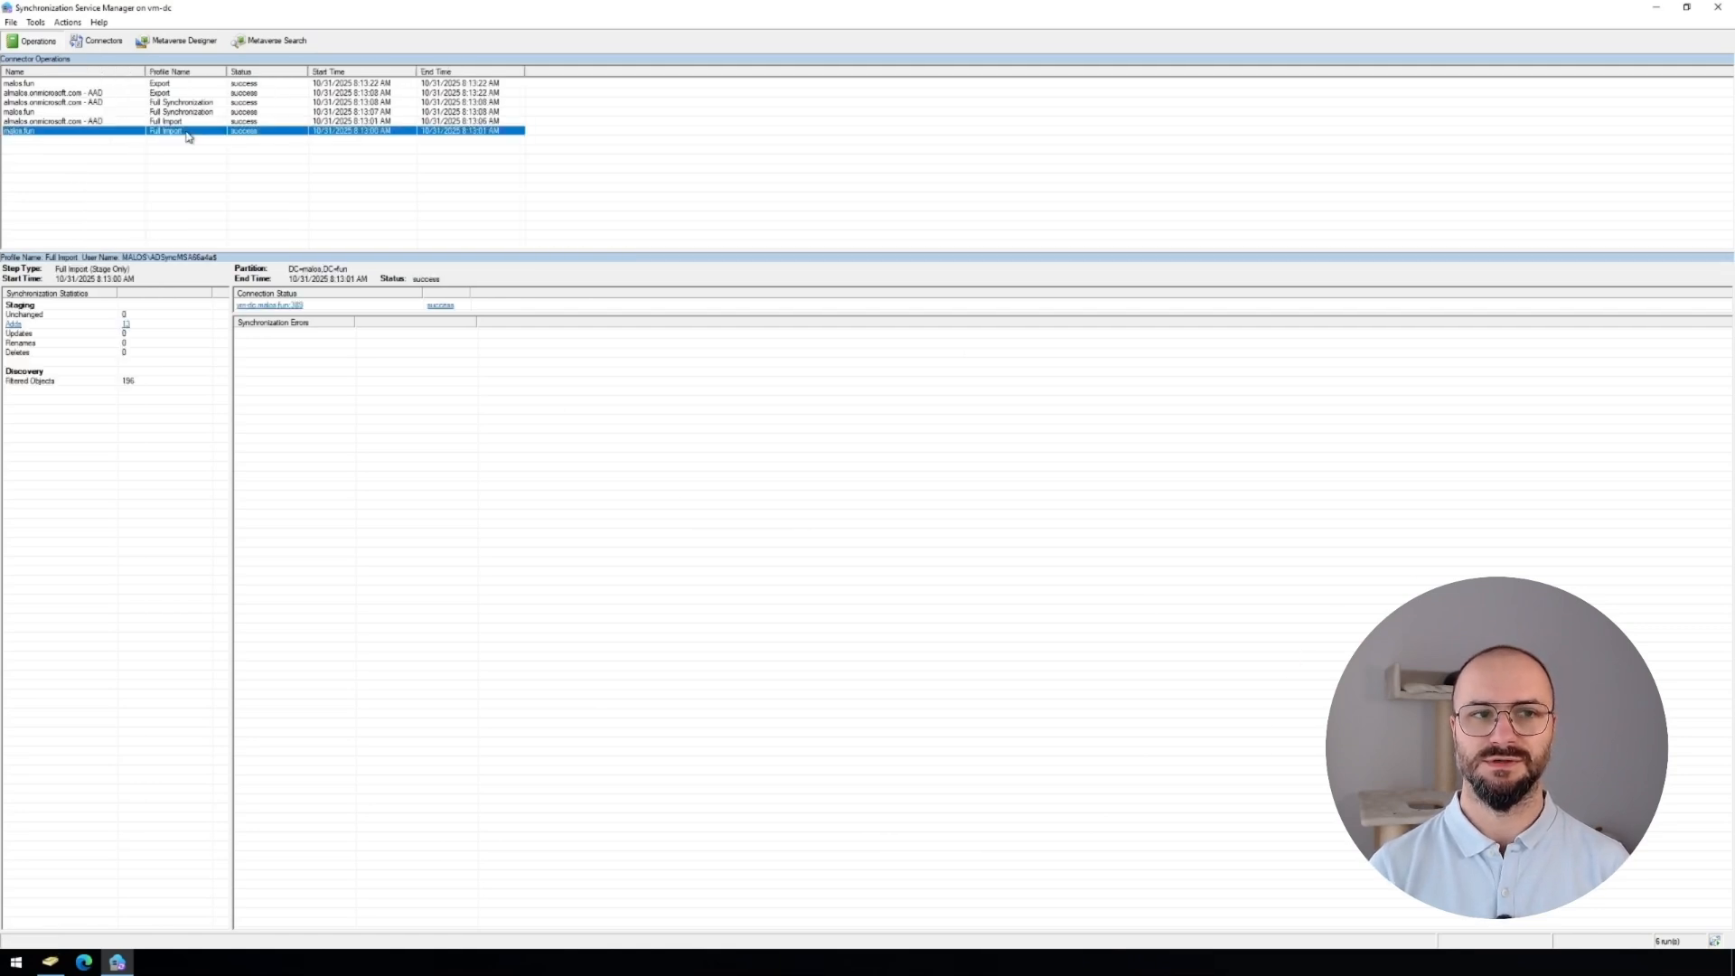
left_click(128, 324)
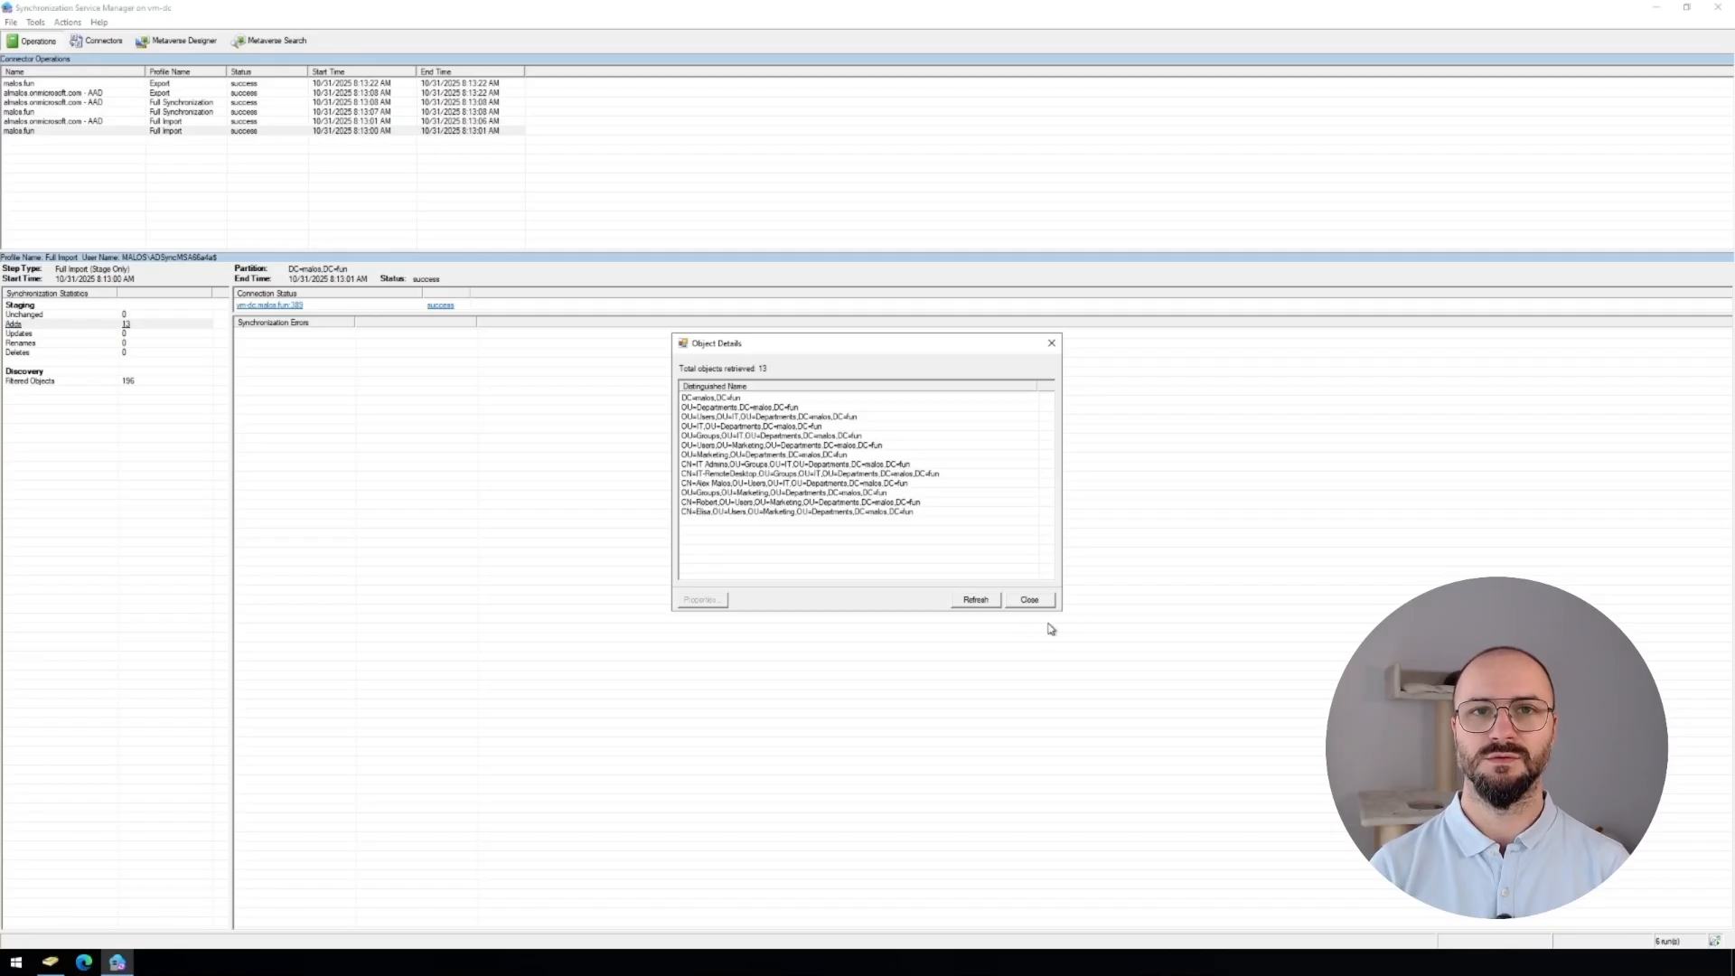
left_click(1029, 600)
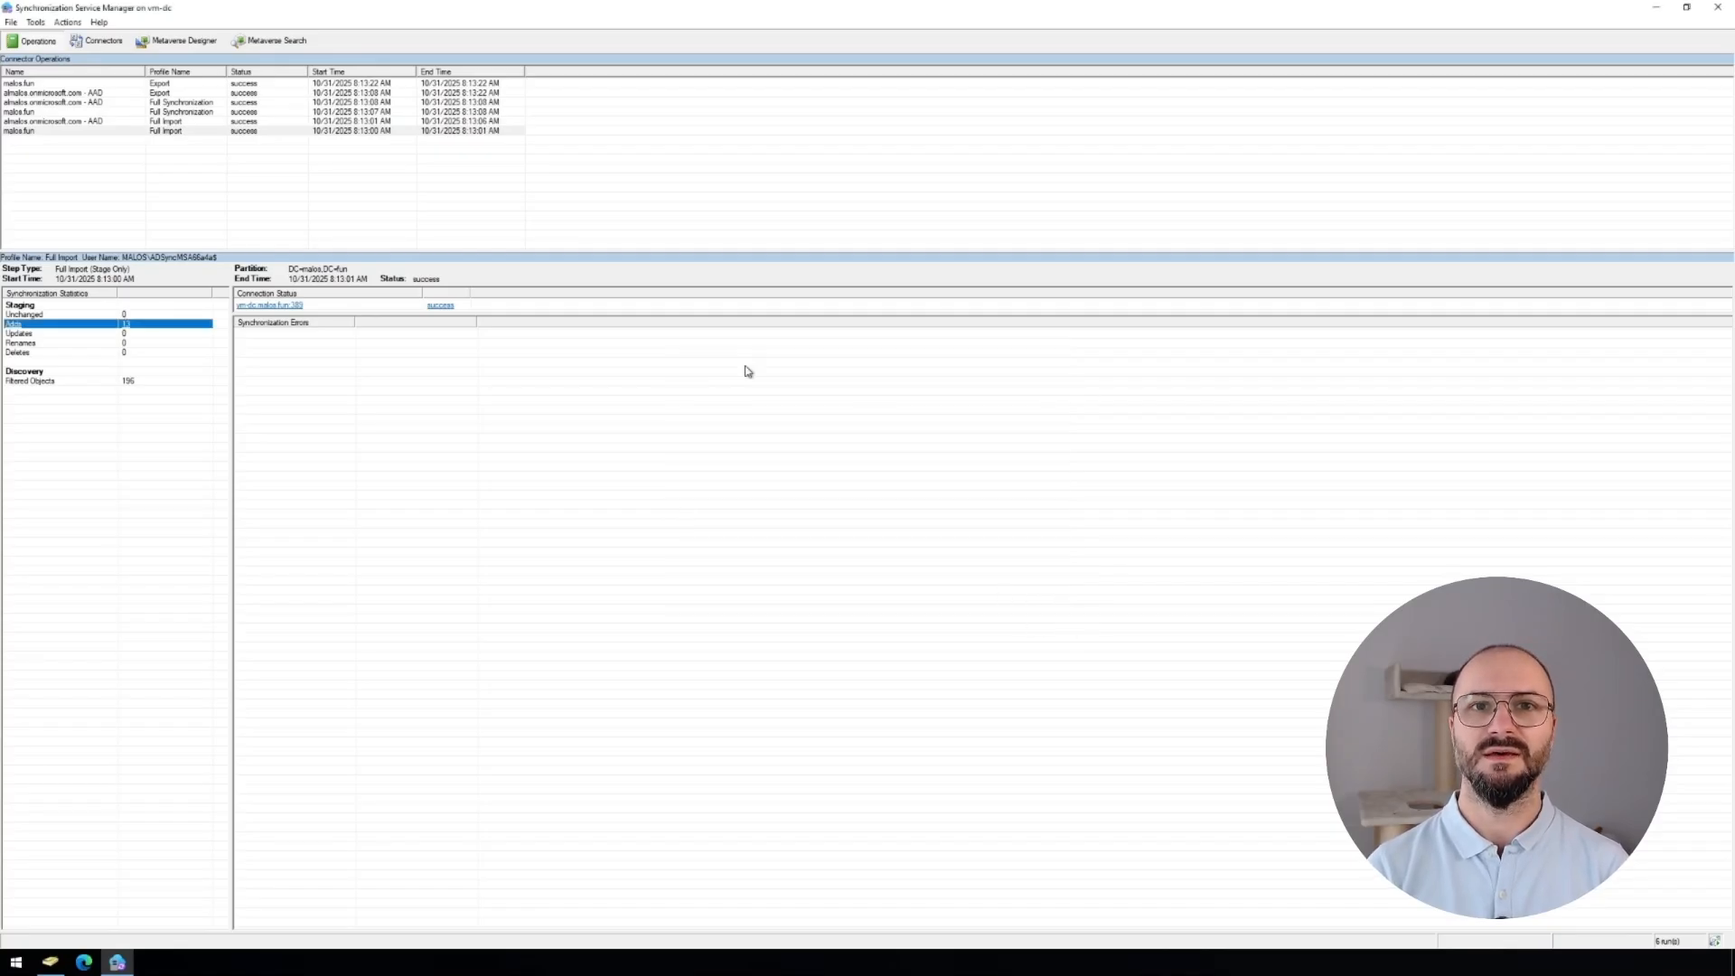
View the on-premises and cloud synchronization statistics, ending on the AAD Export run.
left_click(181, 112)
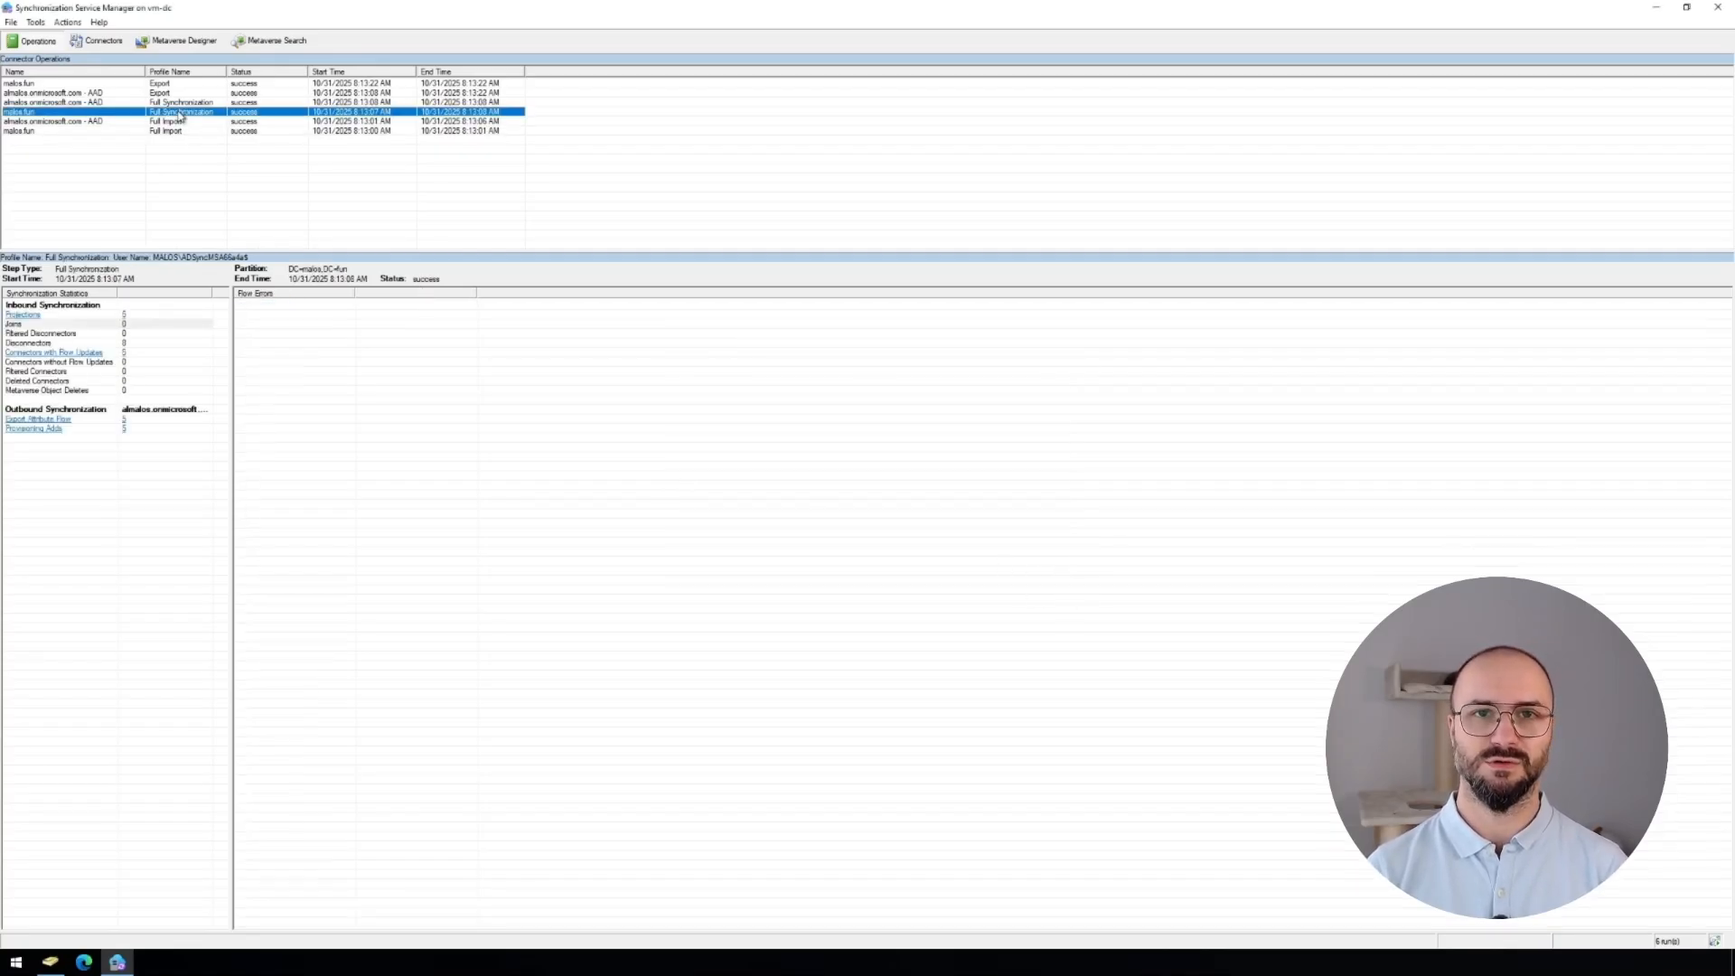
left_click(182, 102)
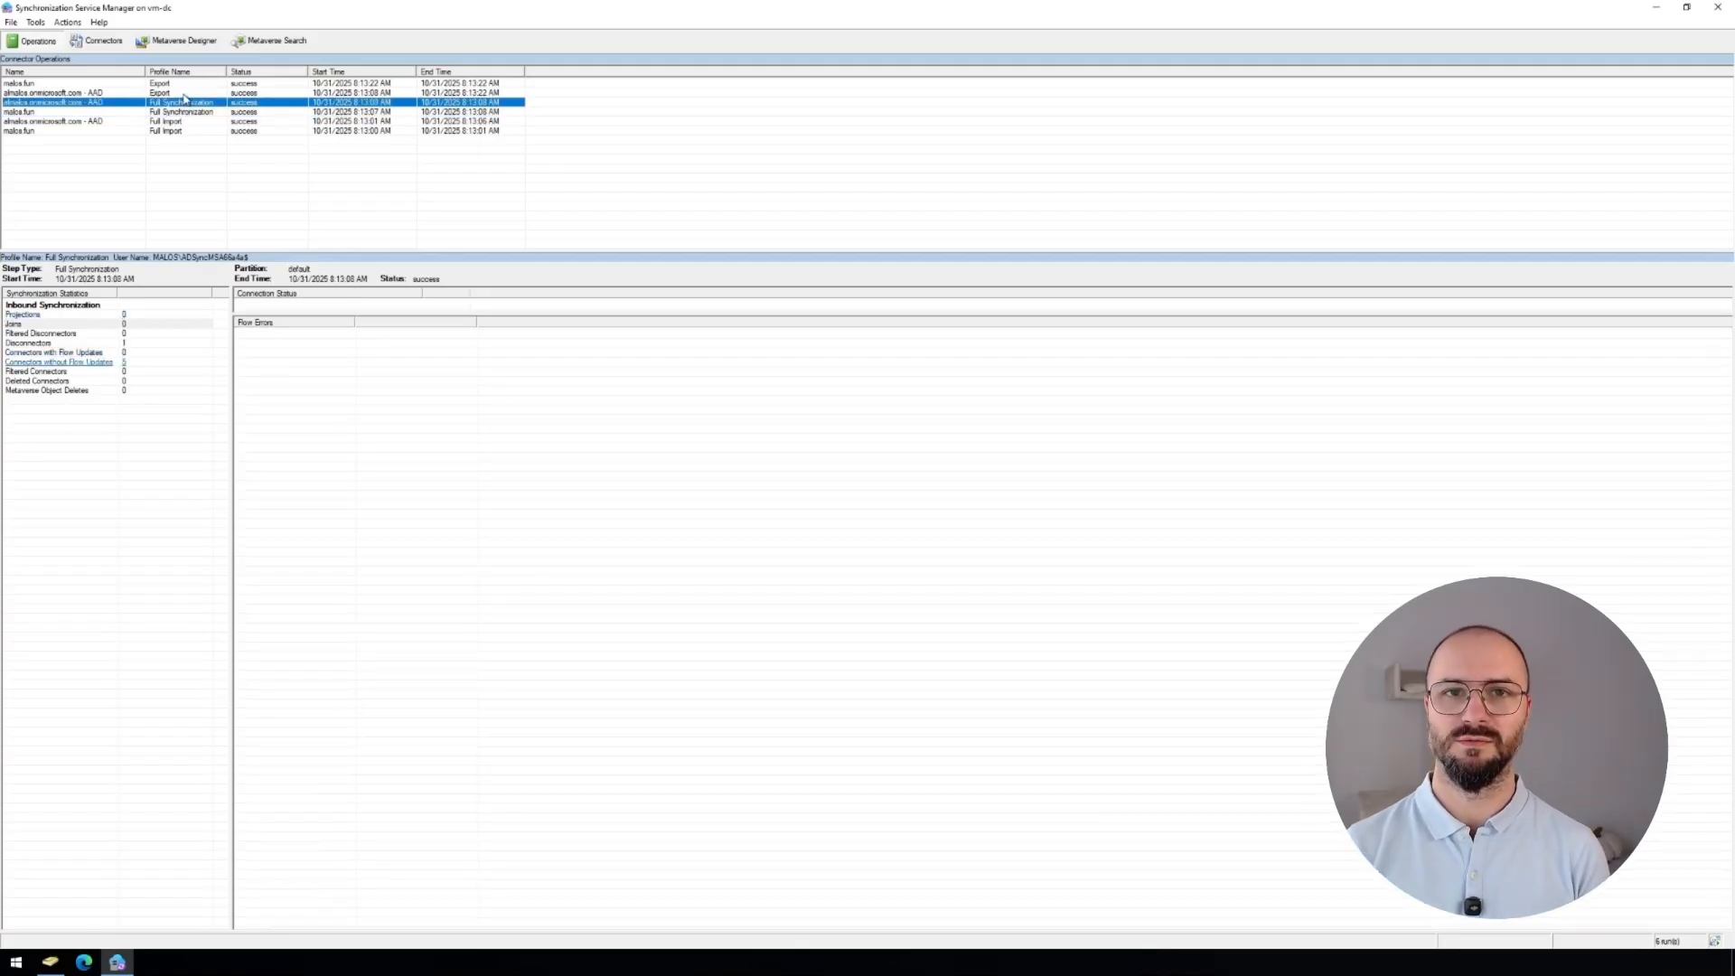
left_click(185, 94)
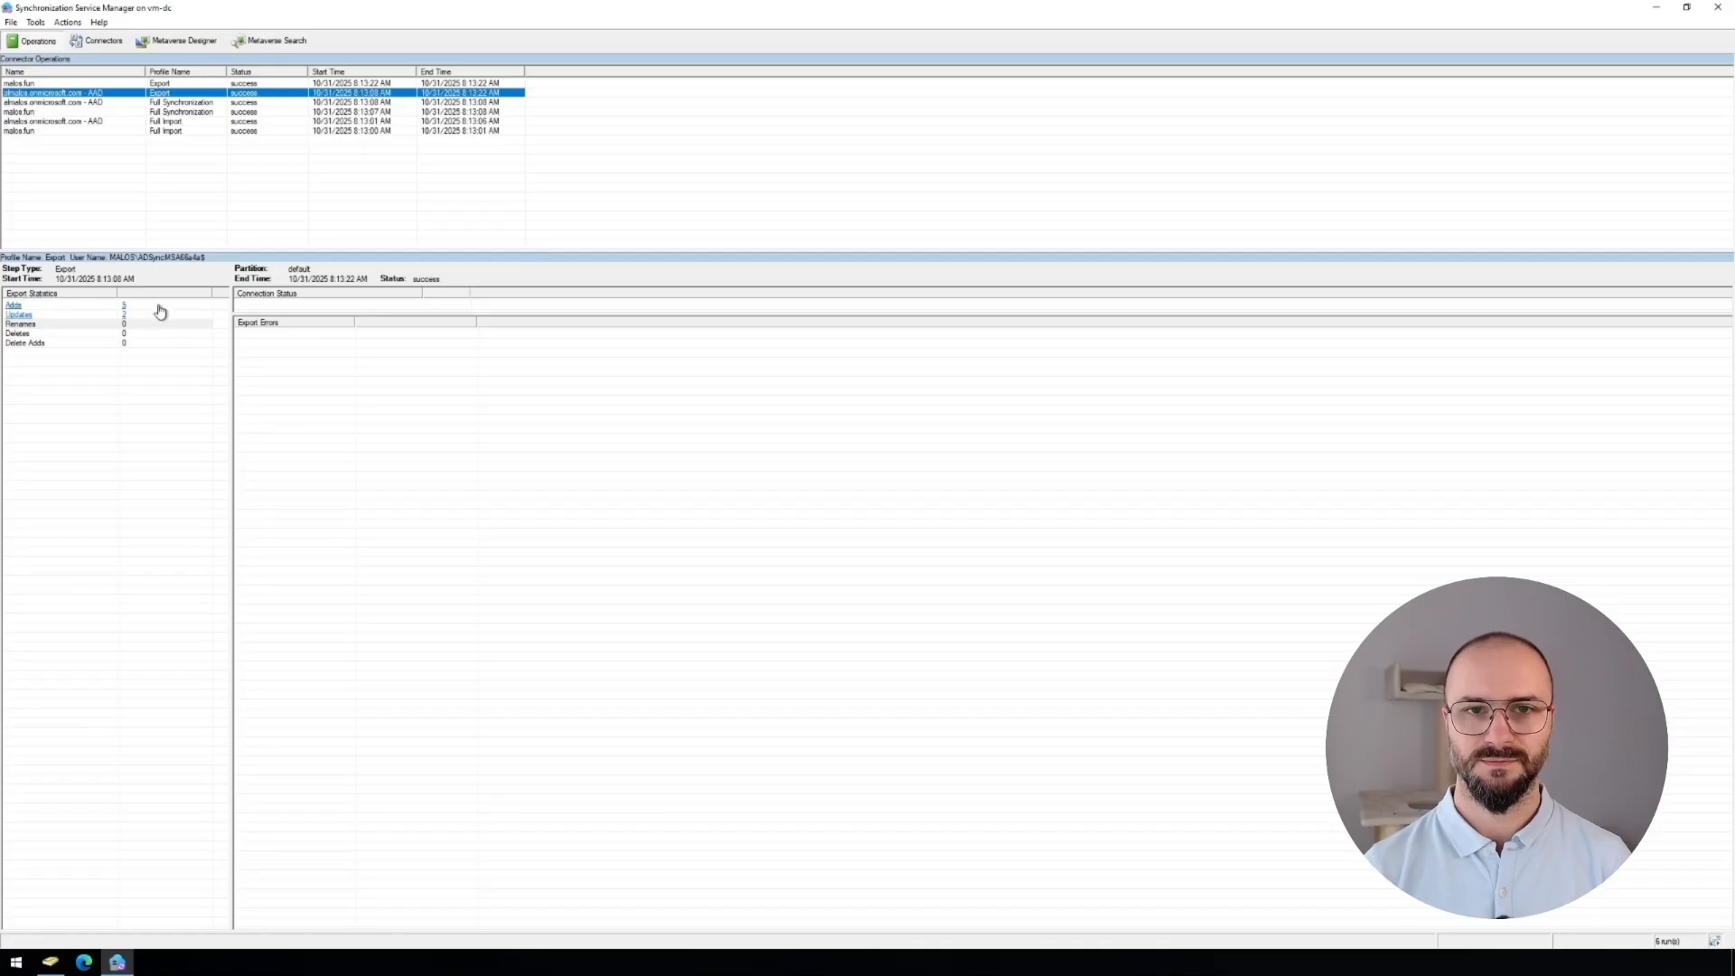
List the export's added objects and inspect the attributes of the first two exported users.
left_click(126, 308)
left_click(127, 309)
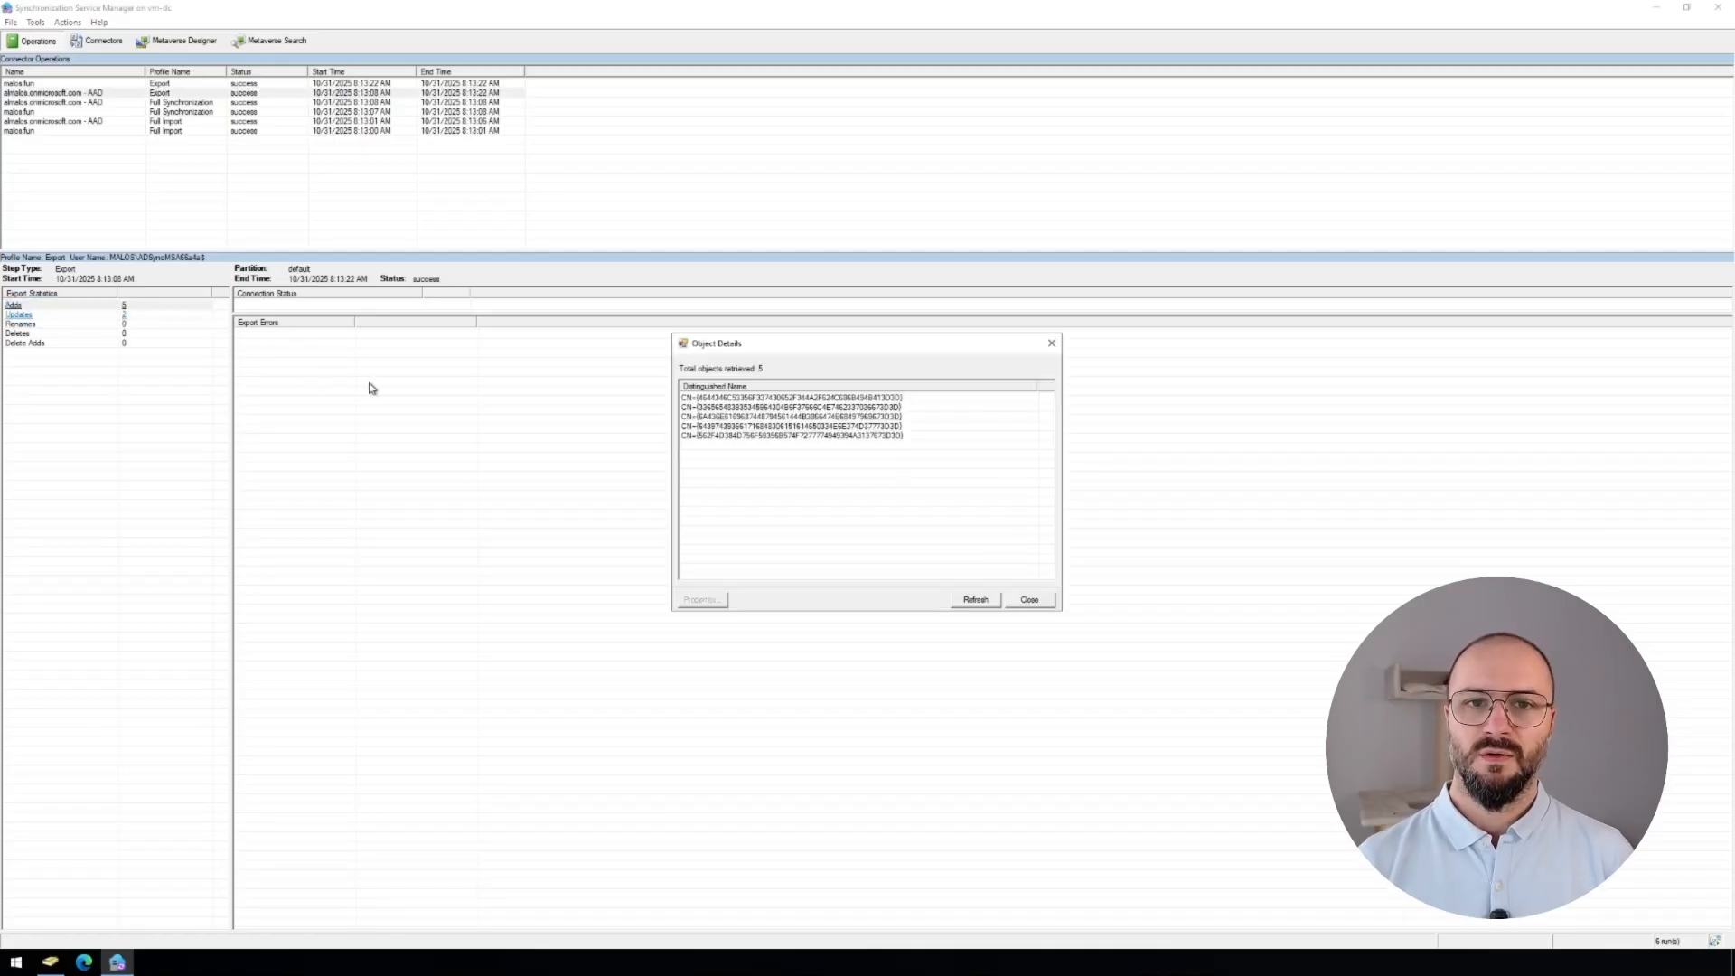
double_click(756, 399)
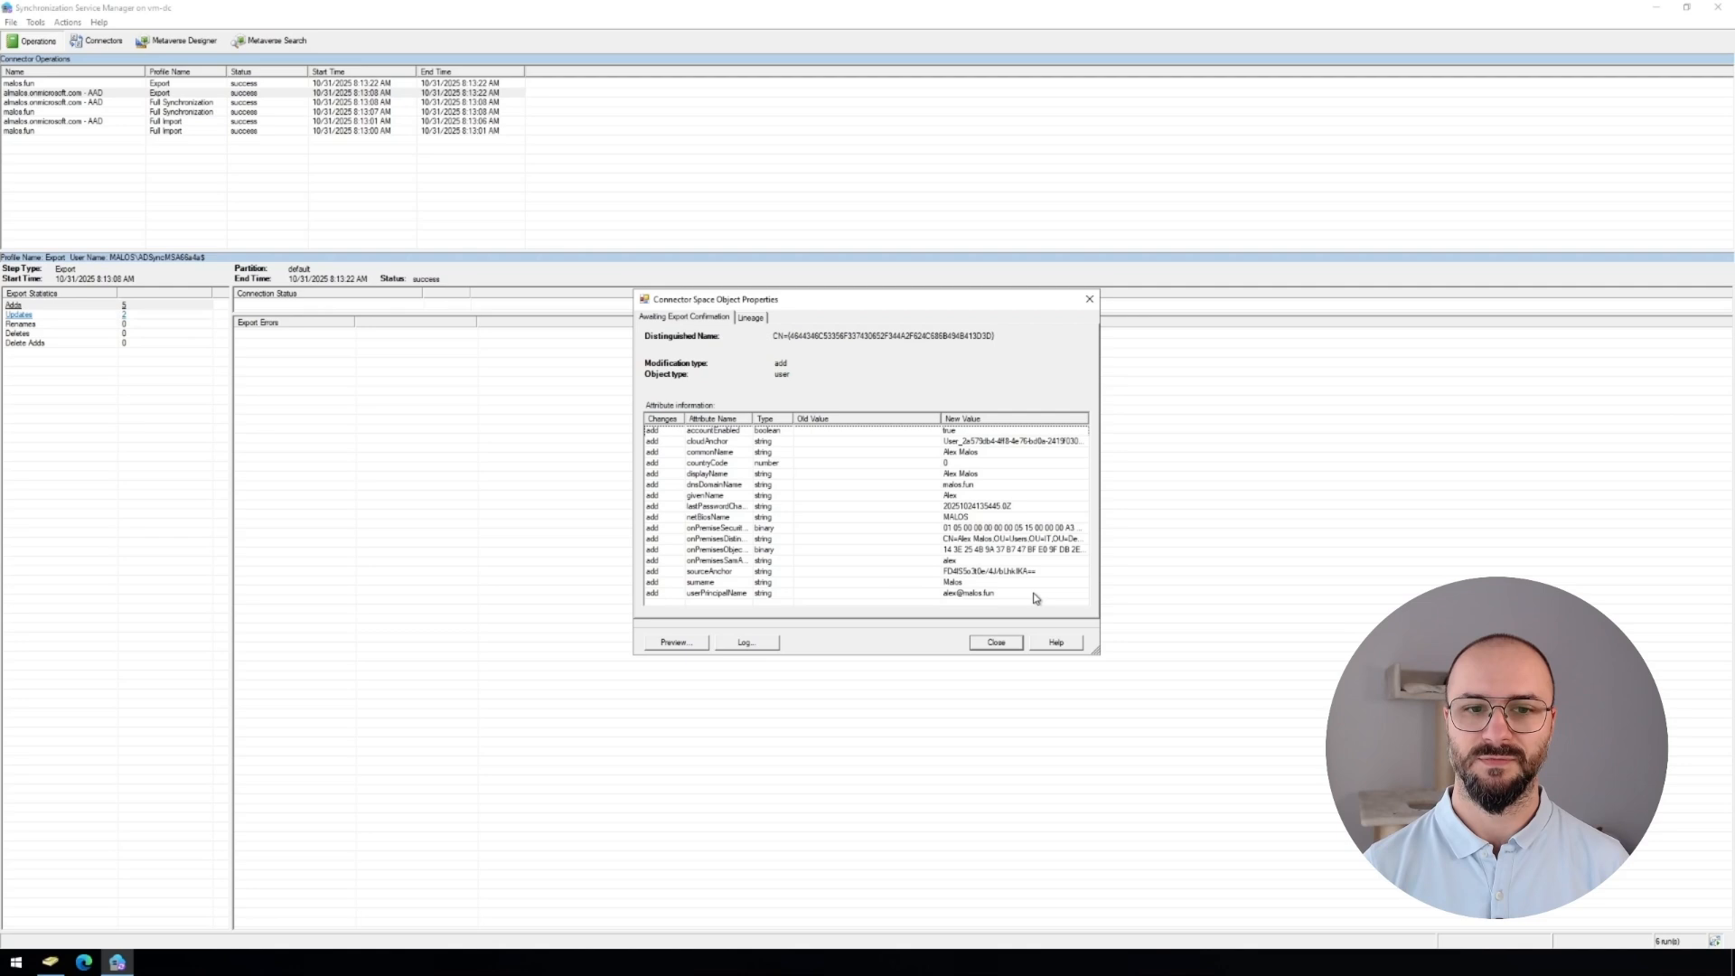
left_click(998, 642)
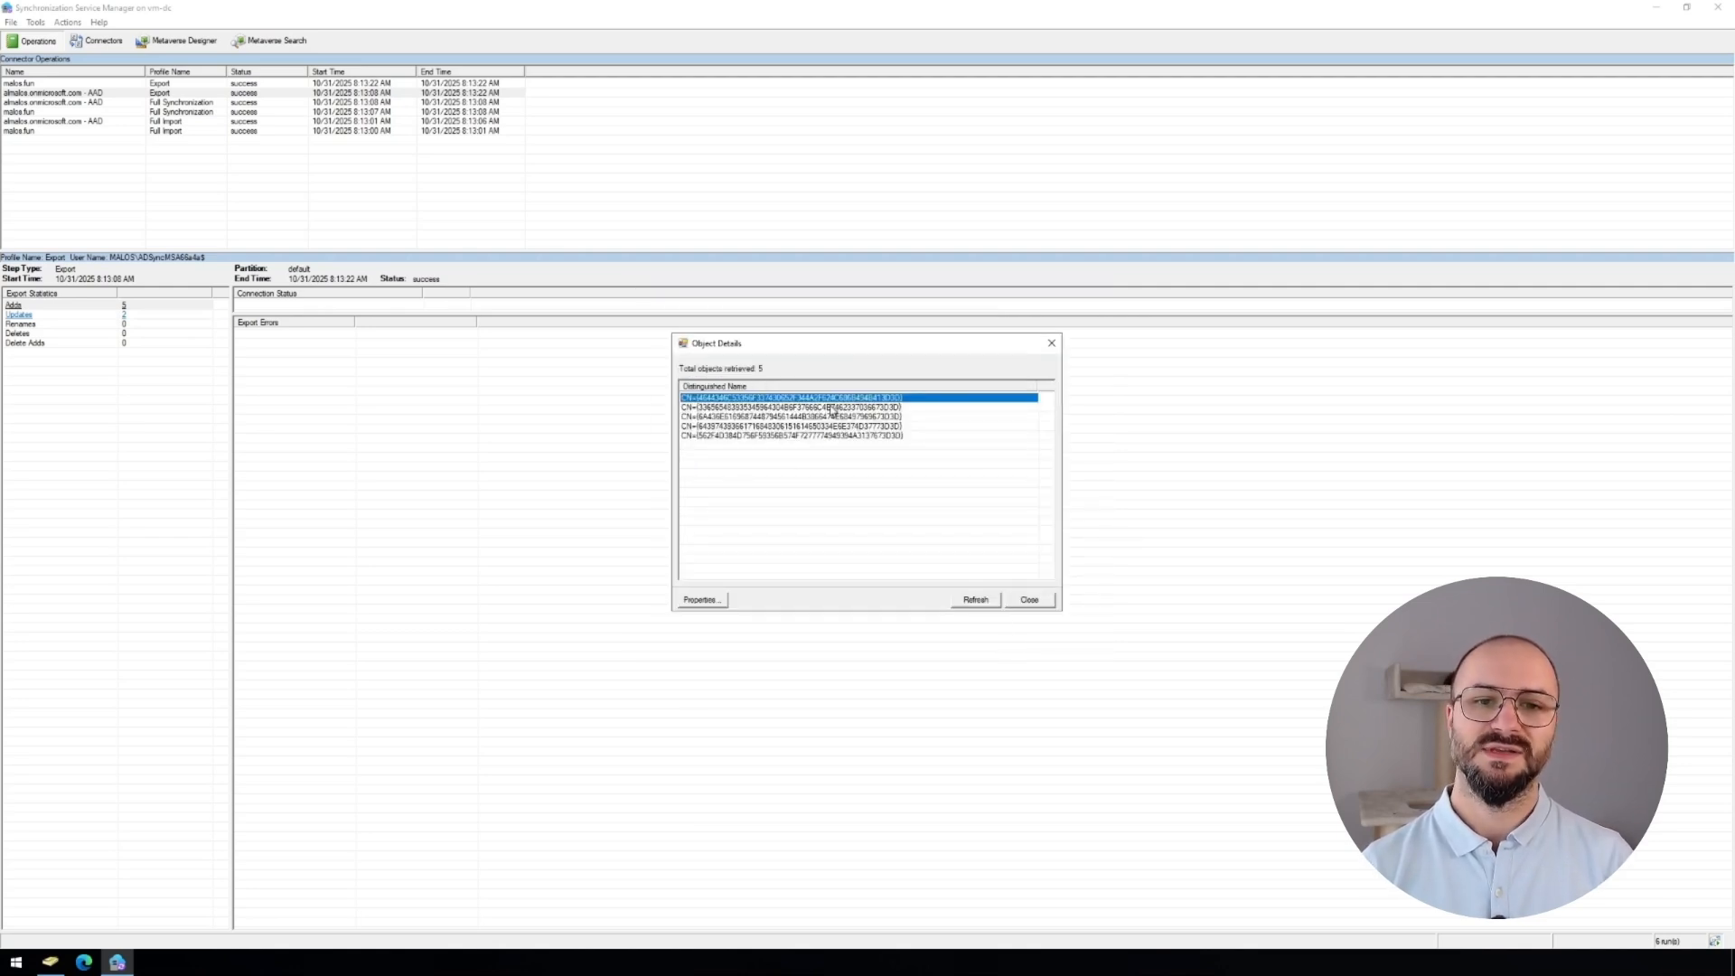
double_click(834, 406)
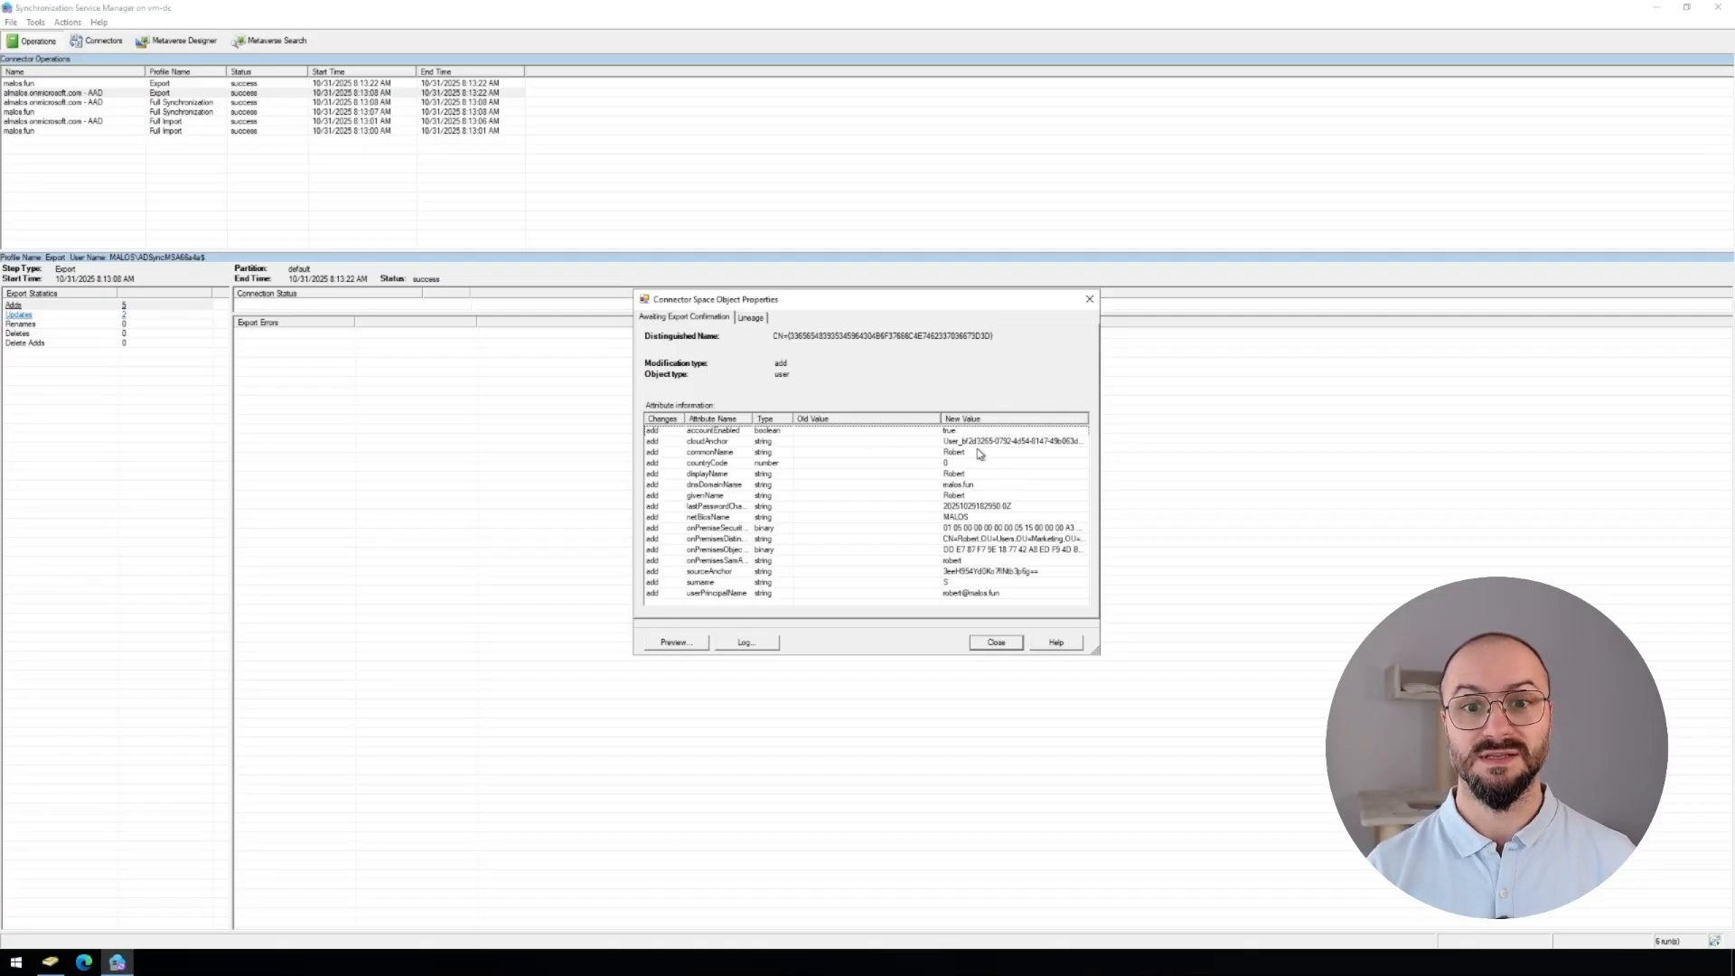
left_click(998, 643)
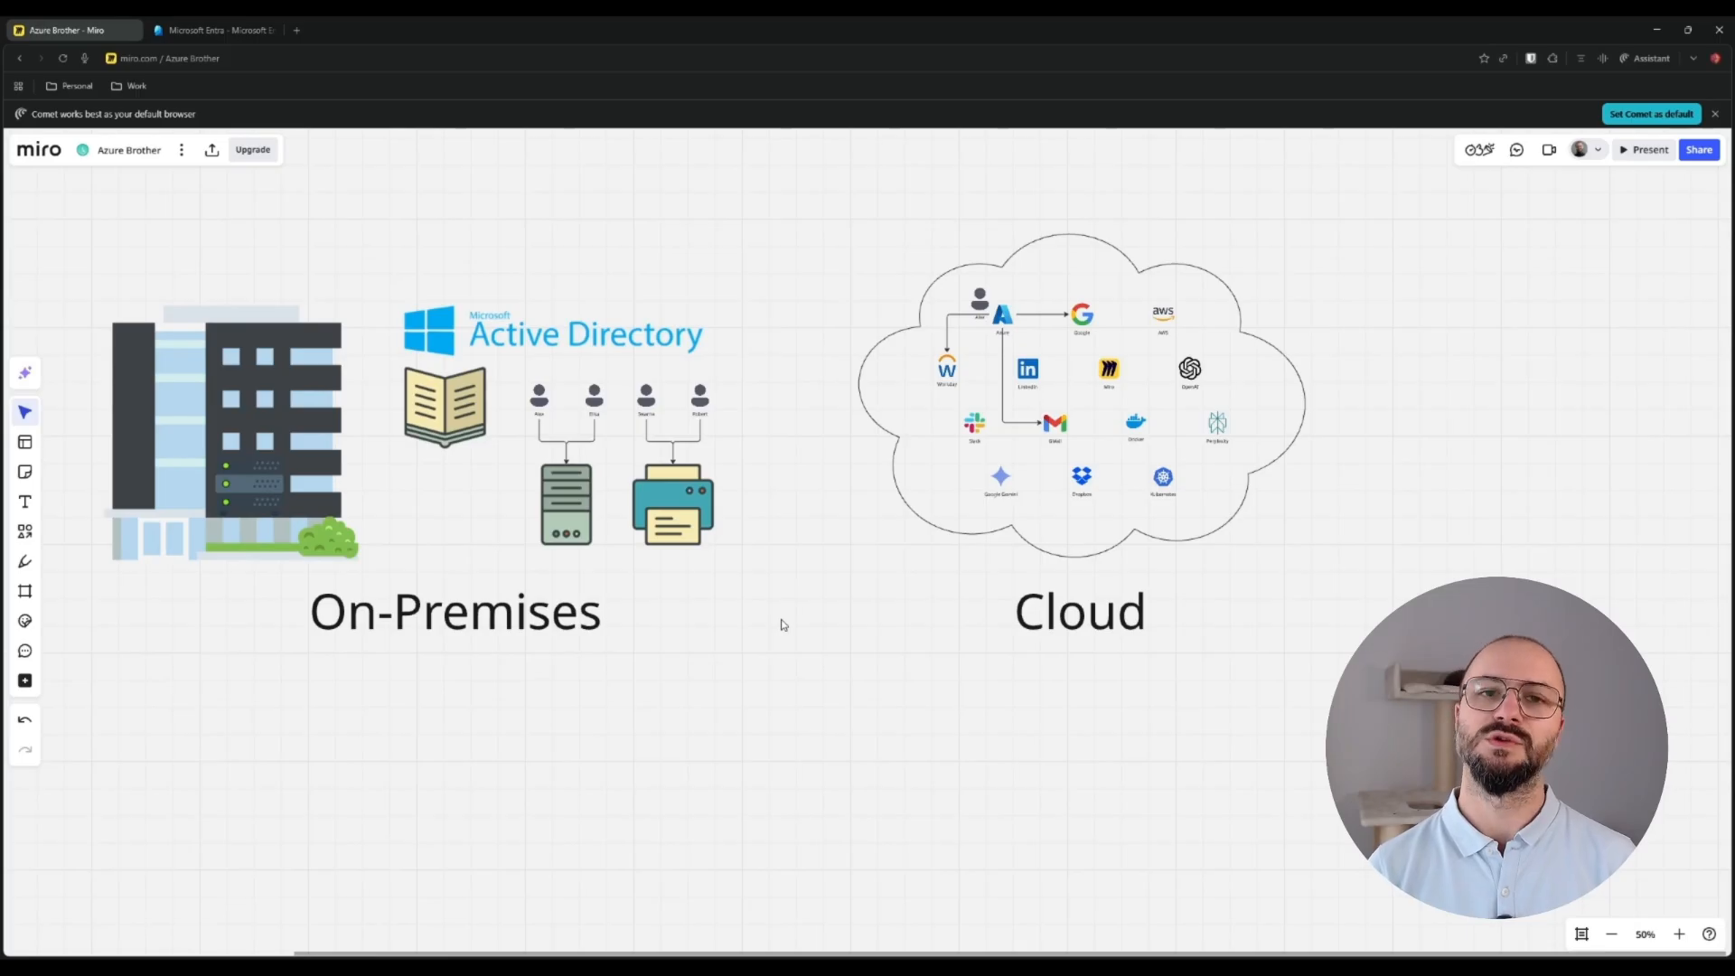
Restore the Miro diagram's on-premises-to-cloud bridge and Entra Connect sync step, then go to Entra users.
key("ctrl+z")
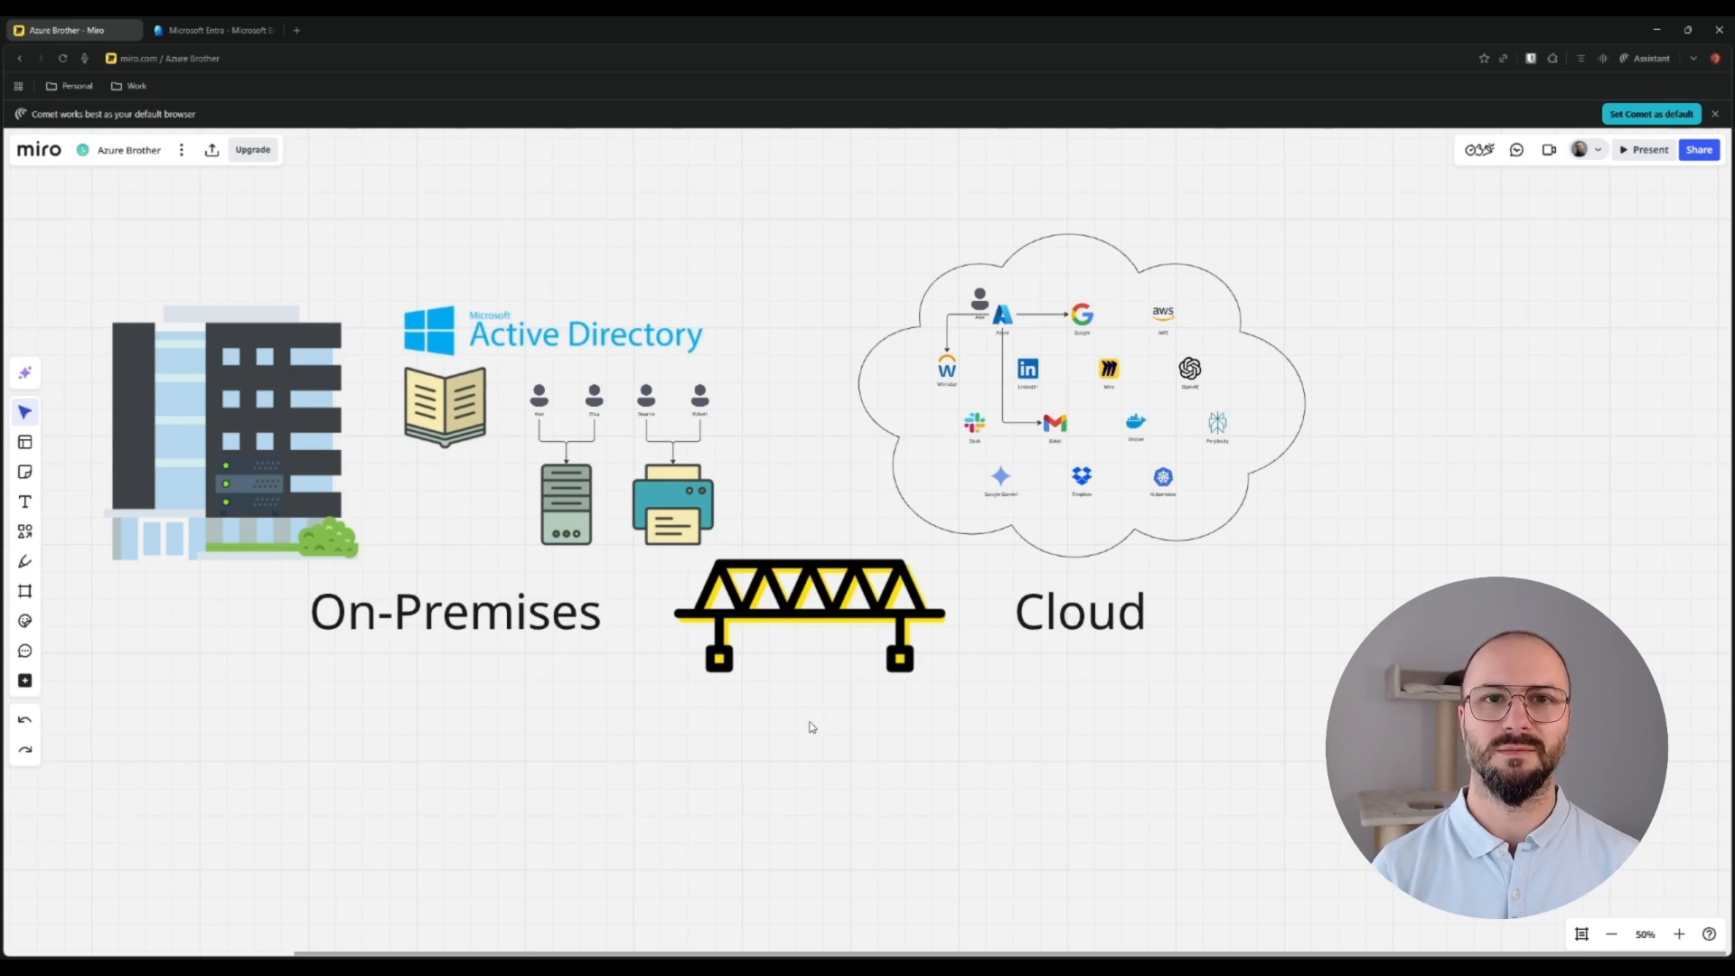
key("ctrl+z")
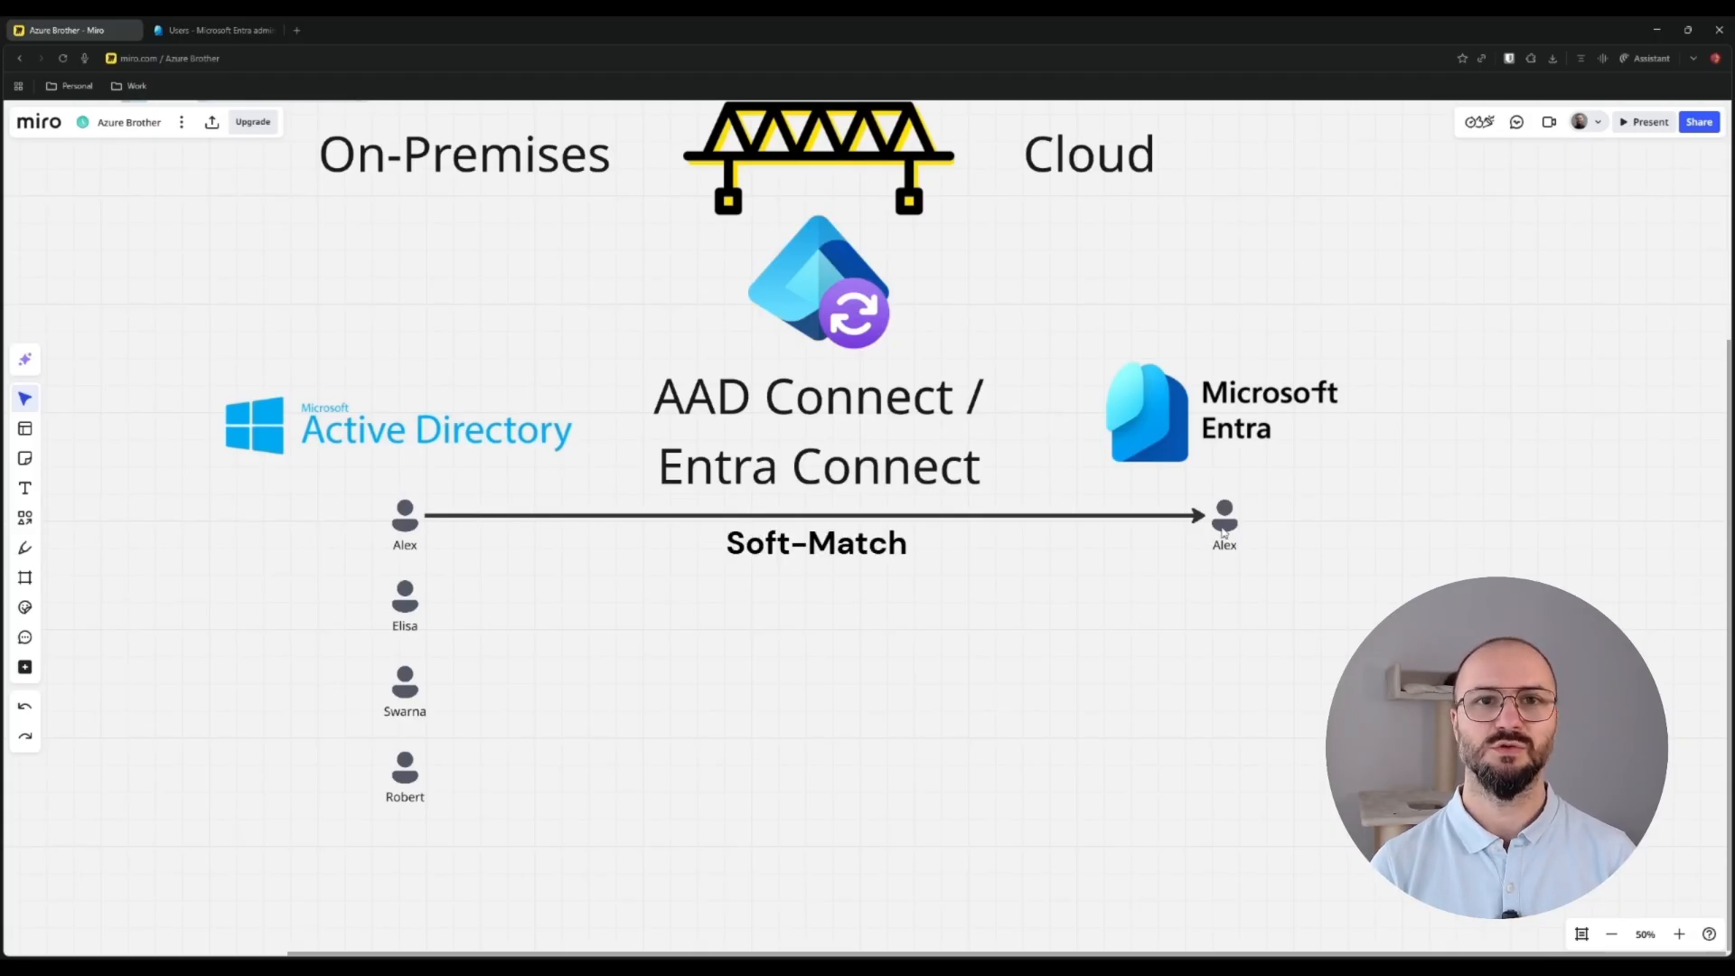
key("ctrl+z")
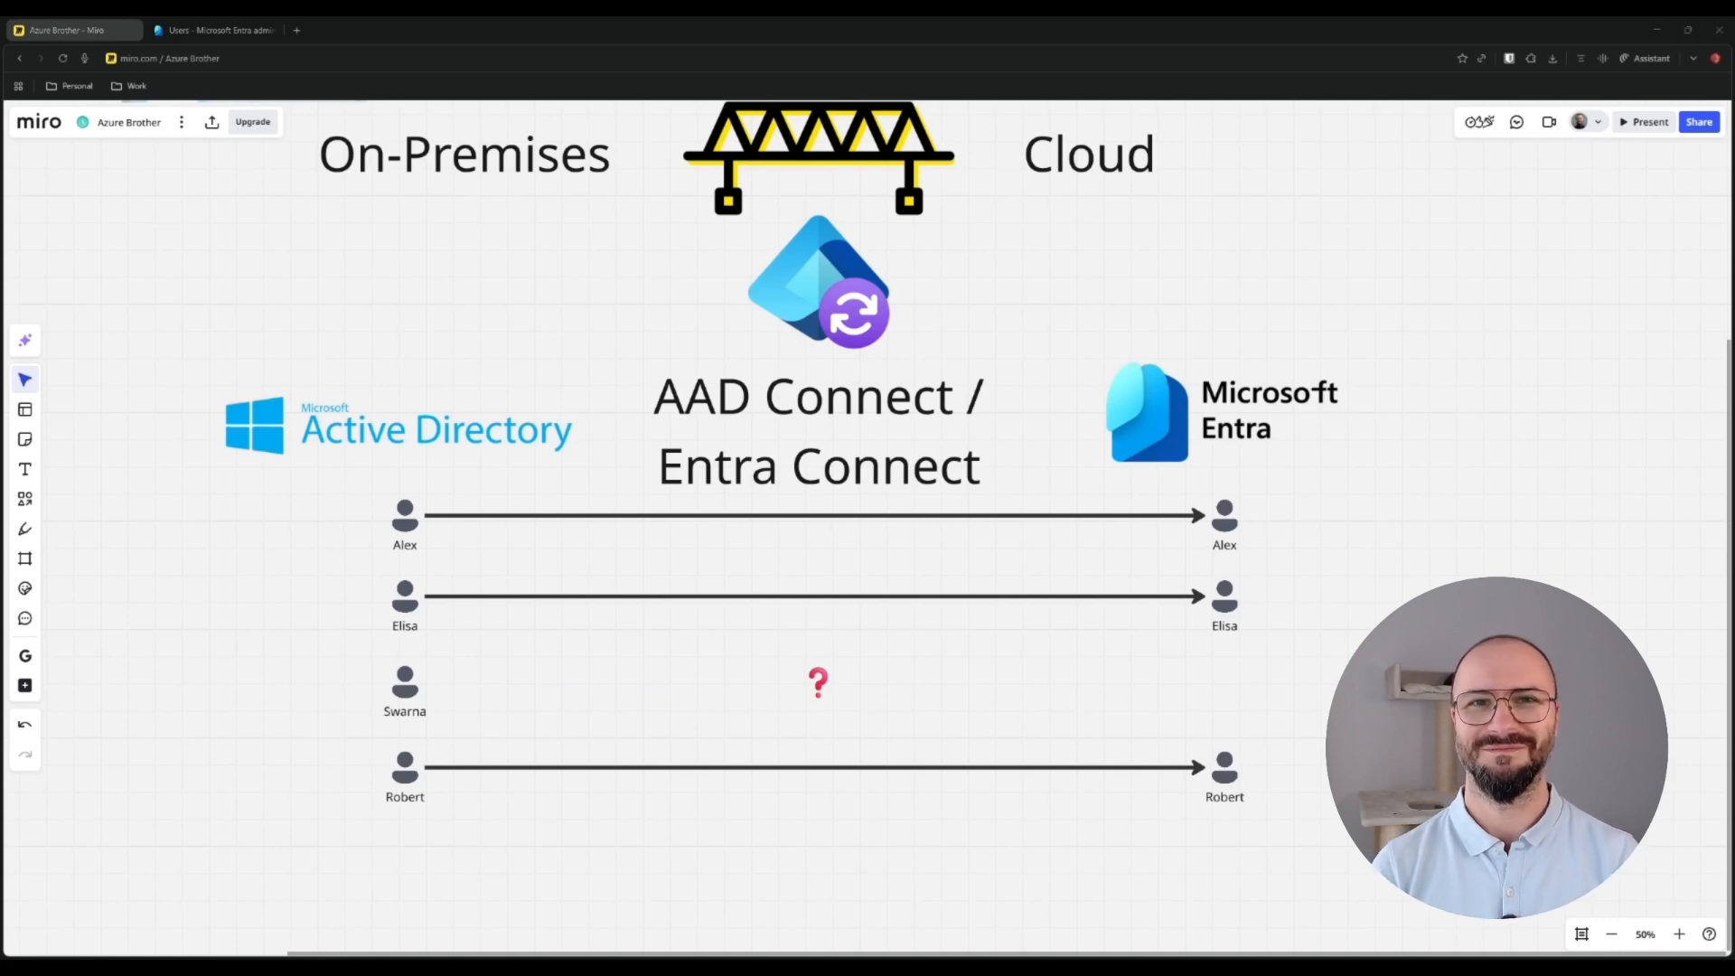
left_click(214, 33)
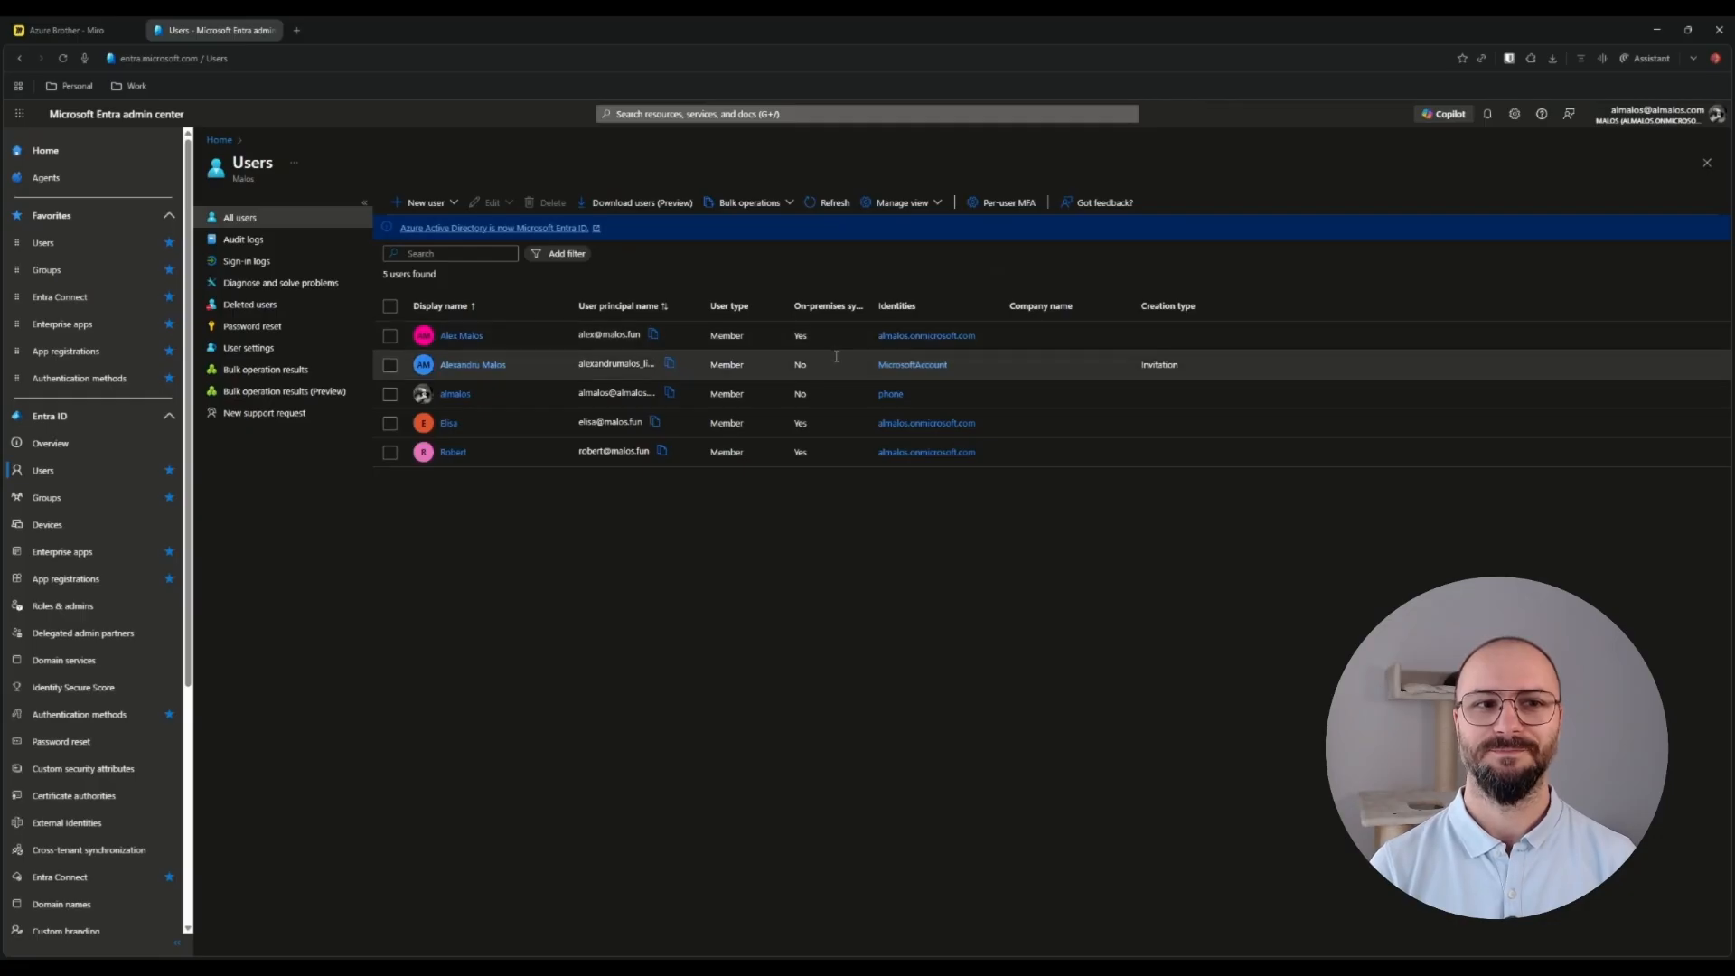
Widen the On-premises sync enabled column in All users to see which users sync.
left_click_drag(874, 305, 919, 305)
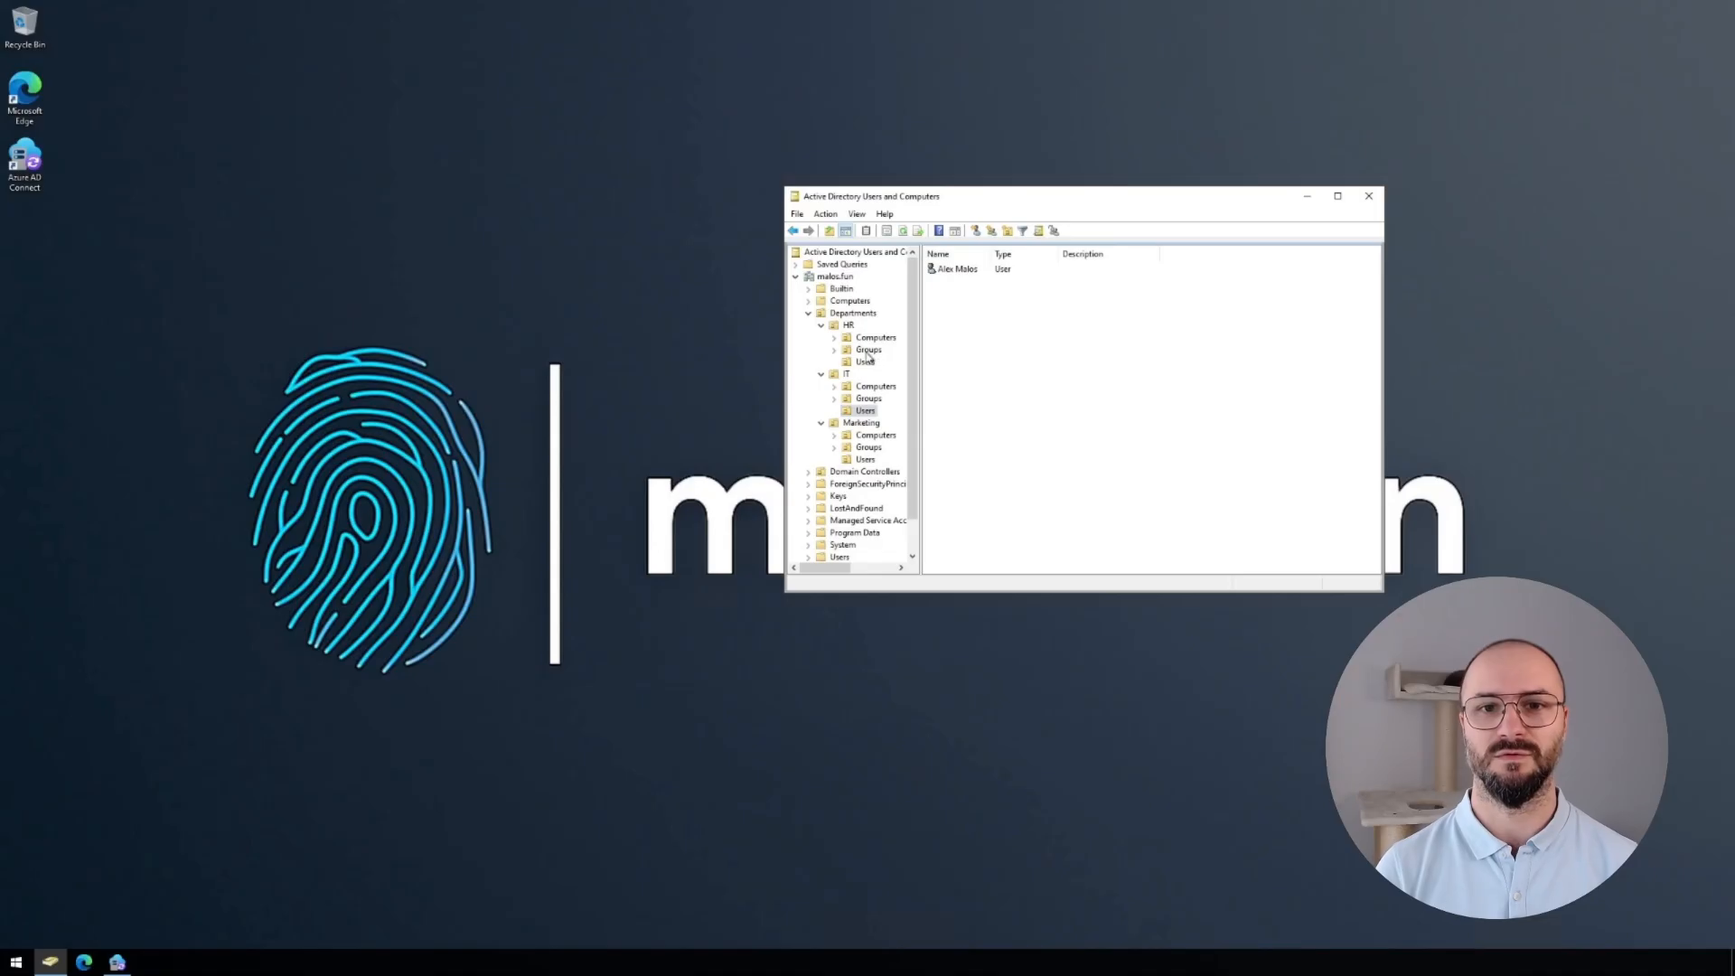
Show the HR Users OU in ADUC, then return to Synchronization Service Manager's Connectors list.
left_click(866, 362)
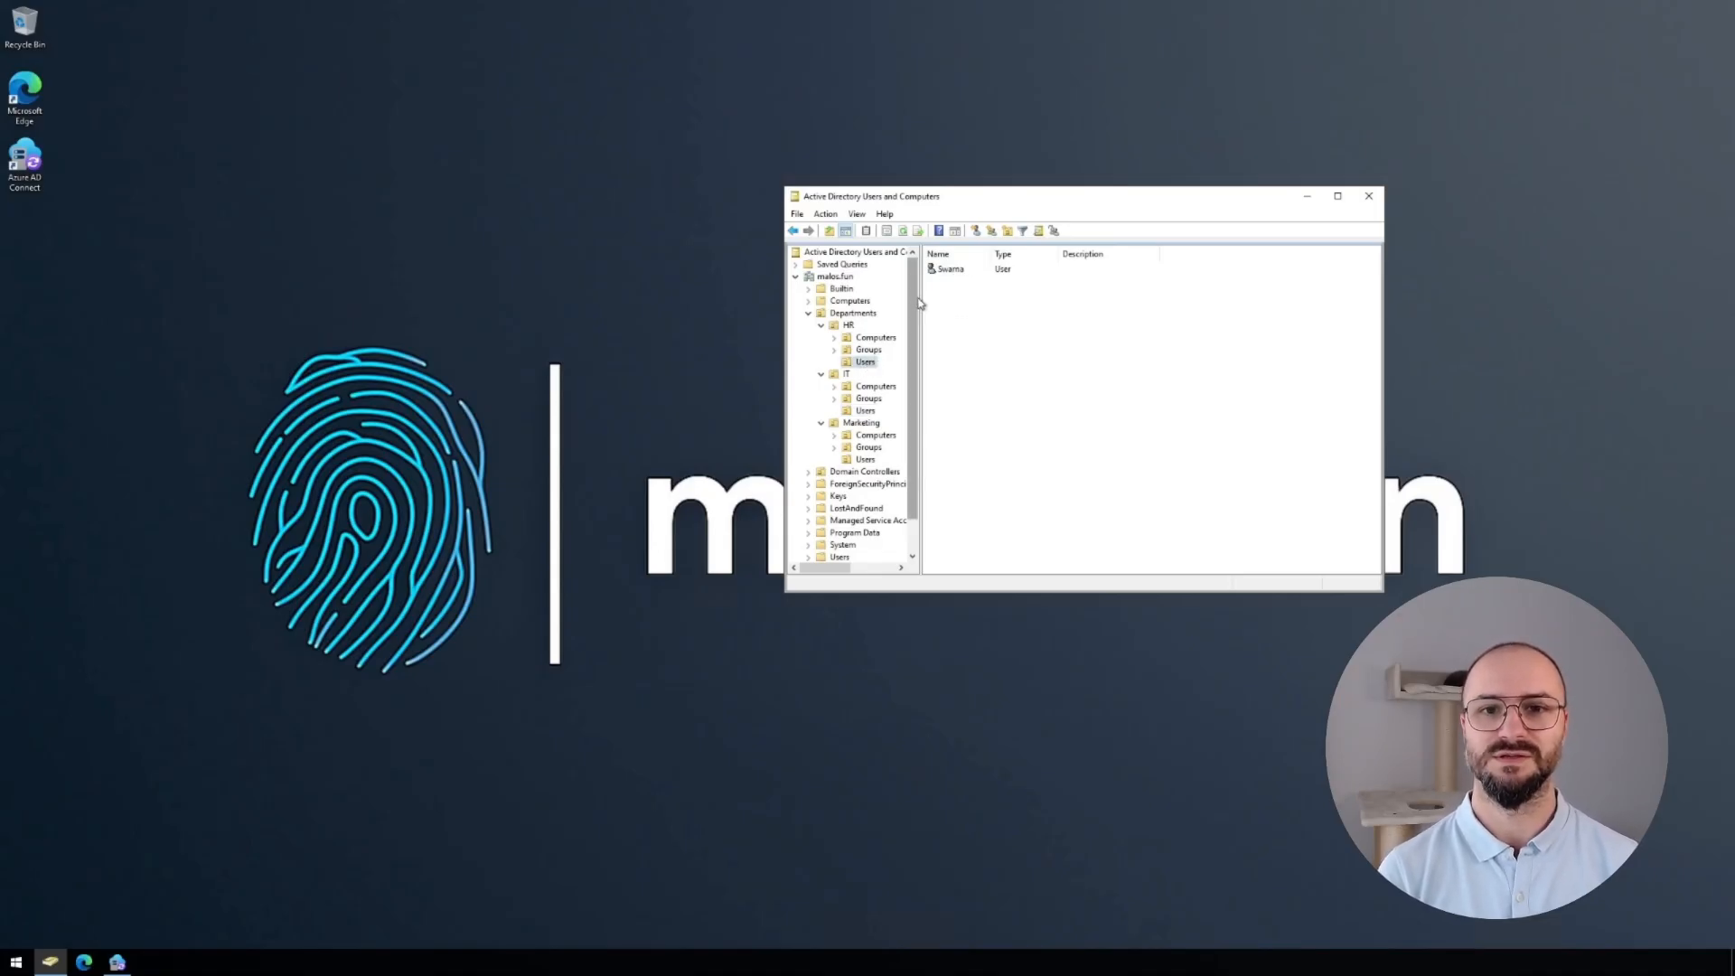
left_click(117, 960)
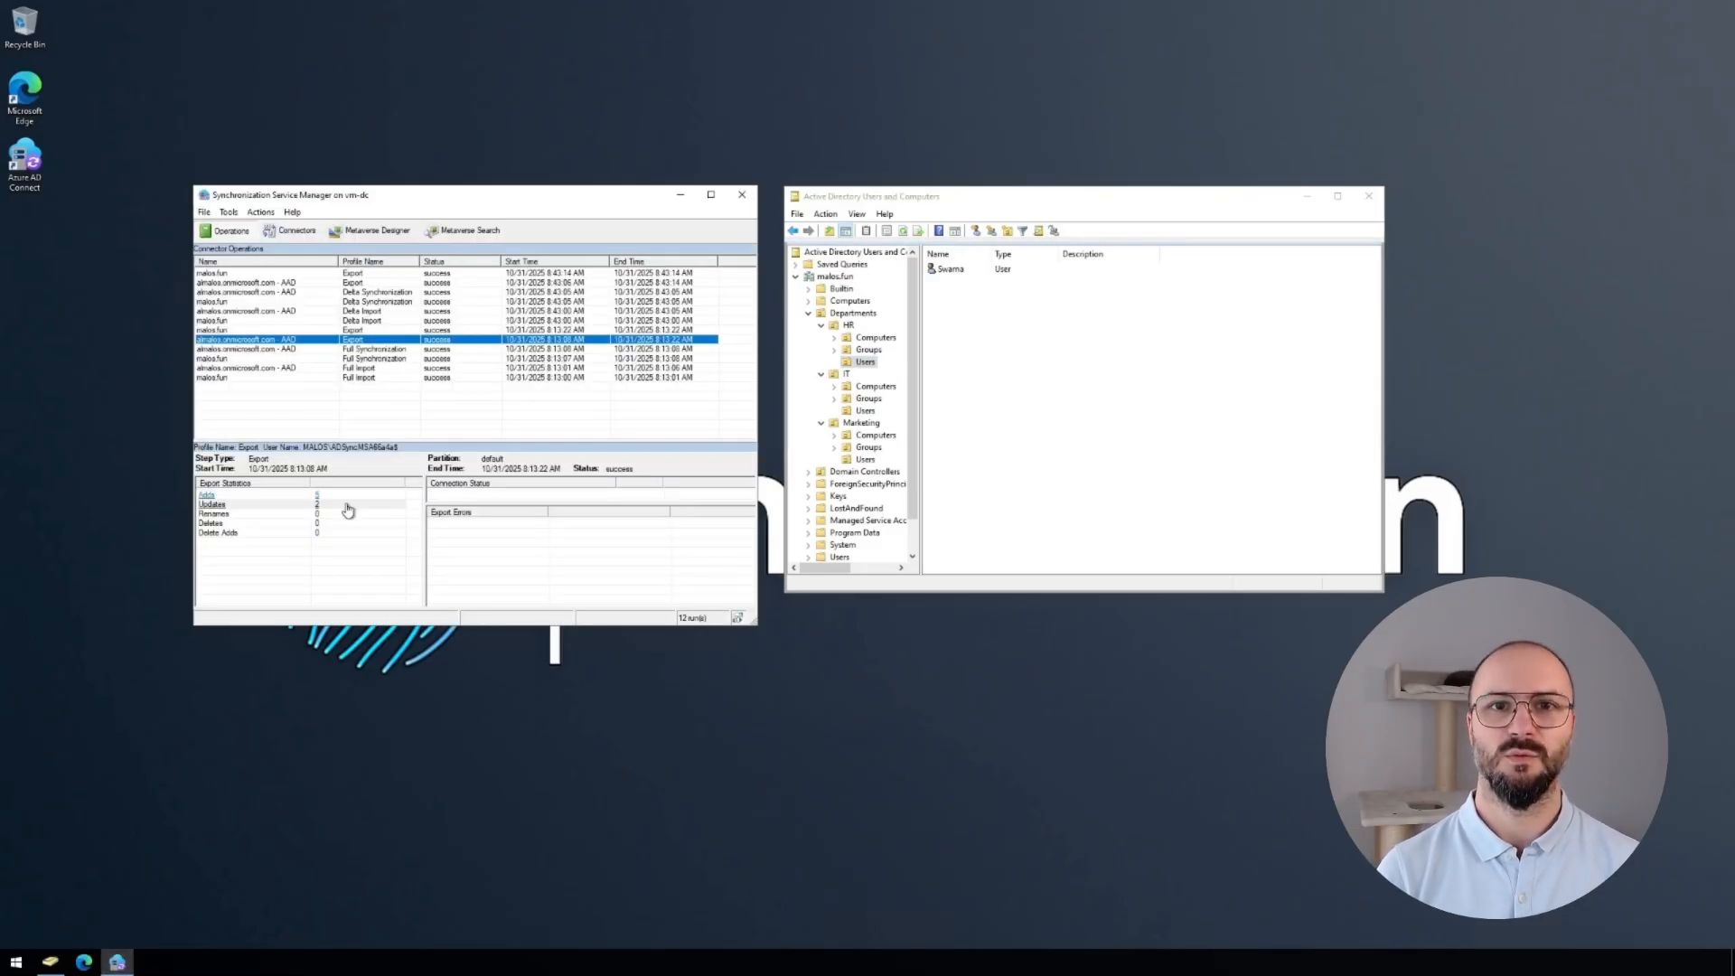
left_click(296, 232)
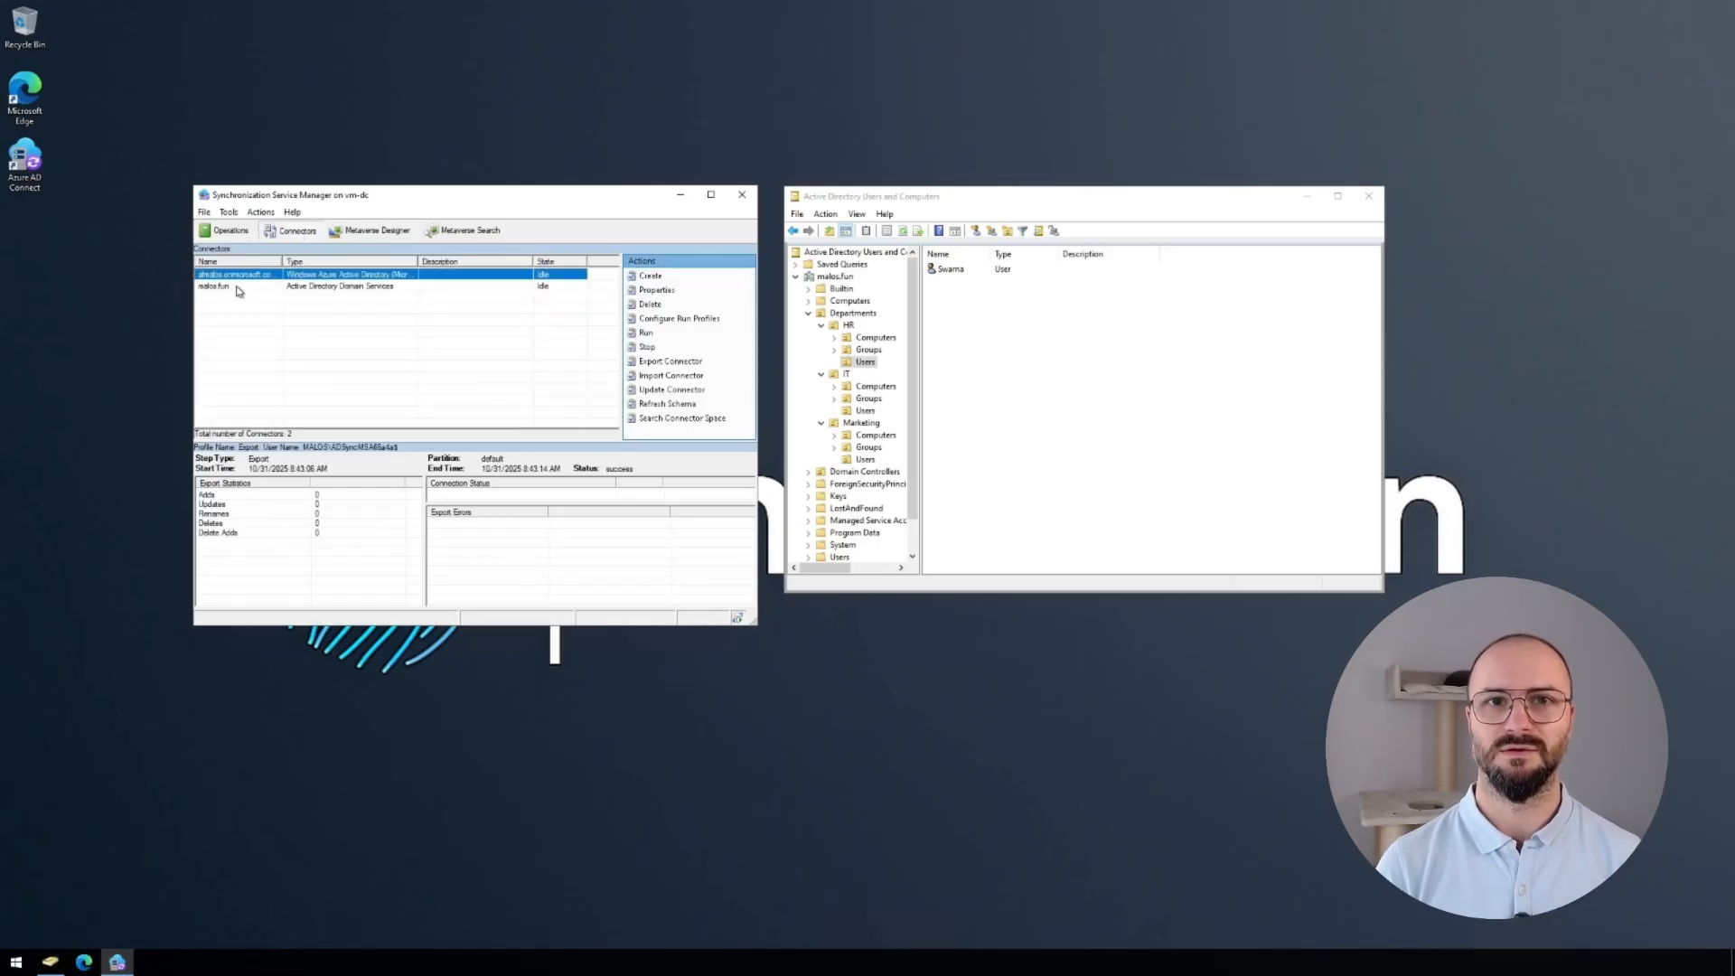
Open the malos.fun connector's partition container selection, confirming the directory connection credentials.
left_click(234, 285)
double_click(235, 286)
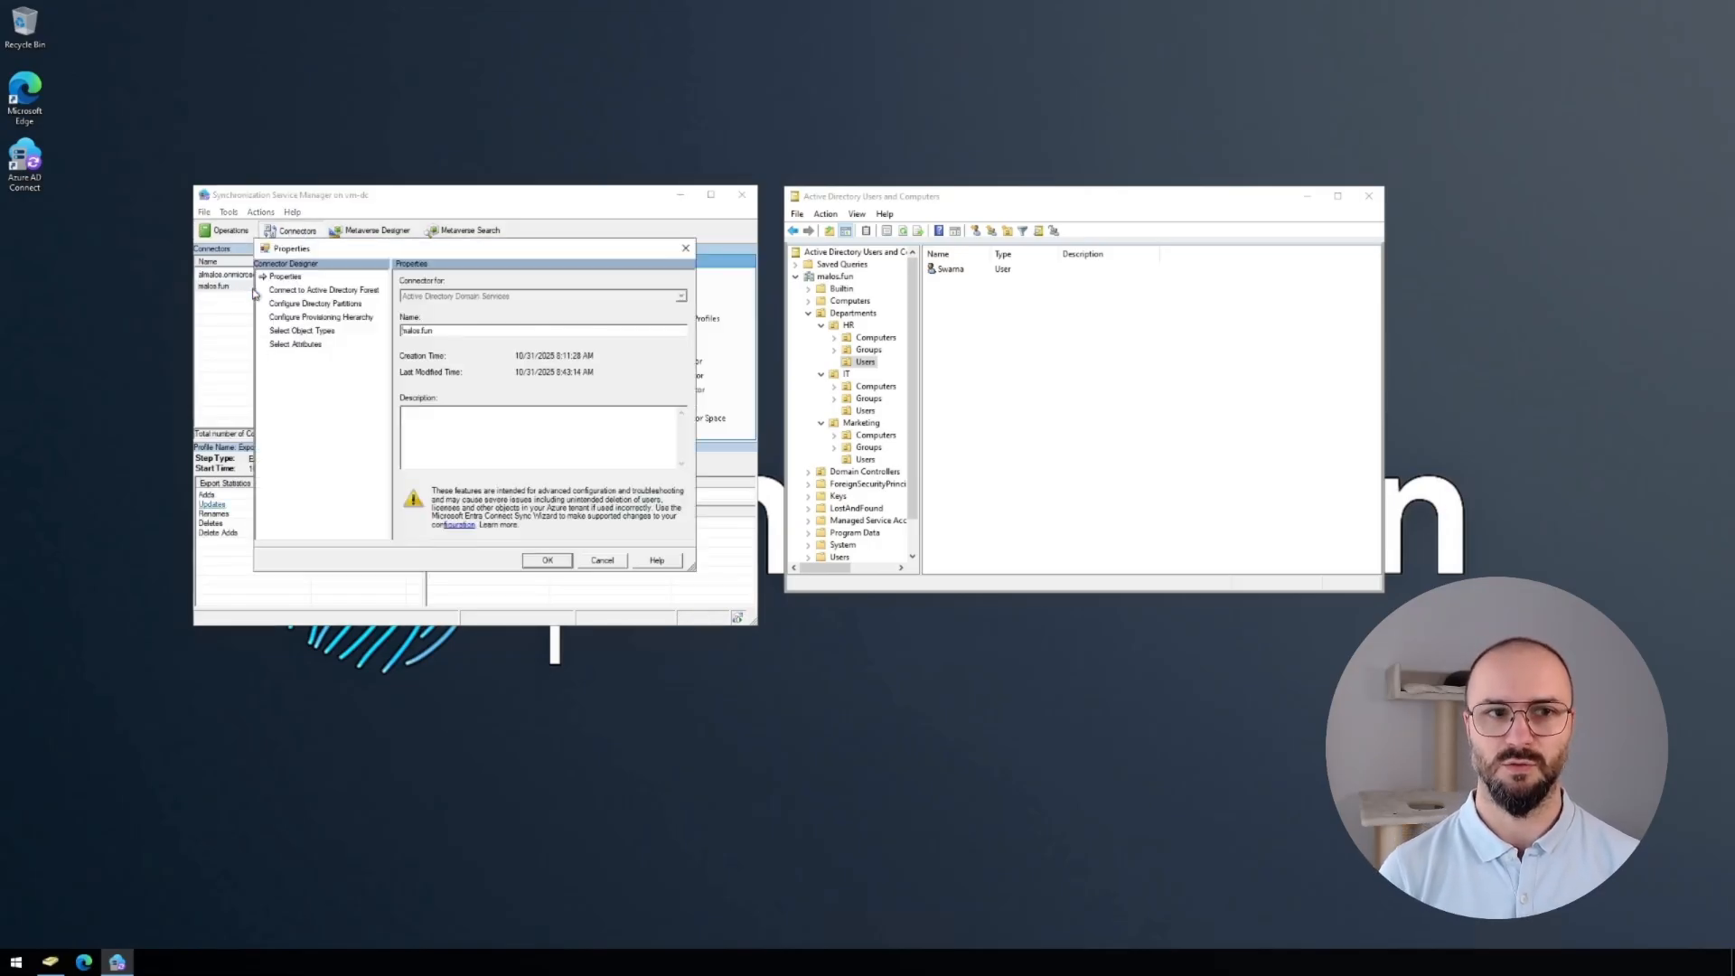
left_click(349, 305)
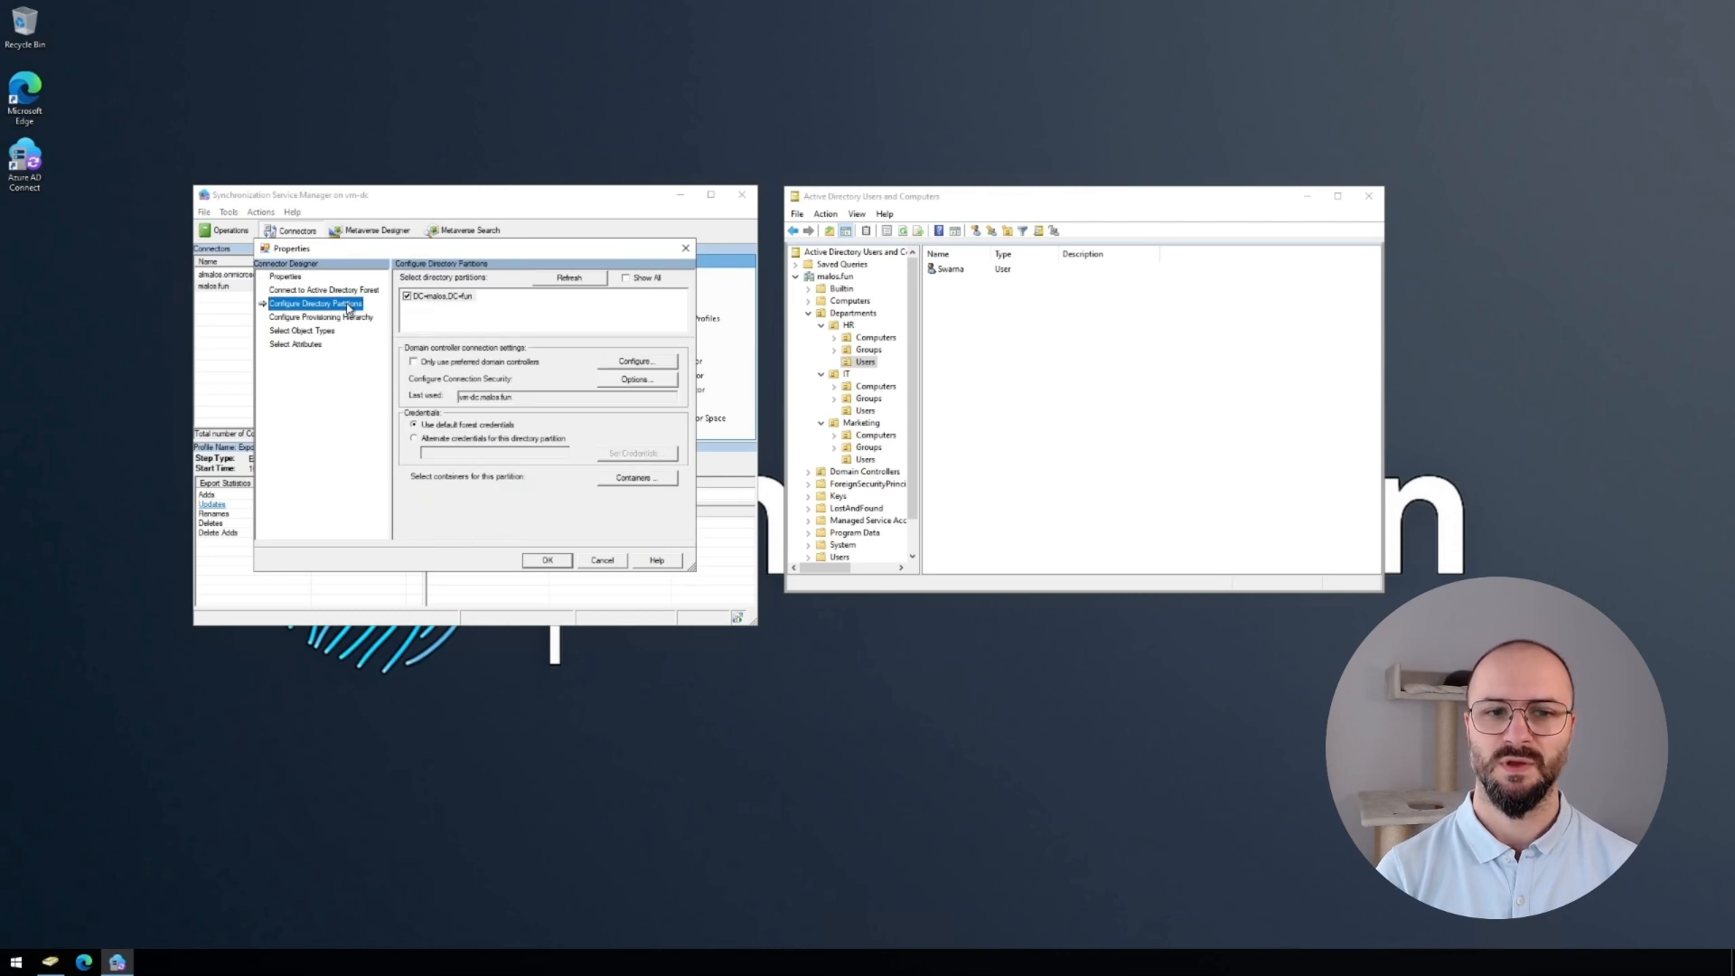
left_click(659, 482)
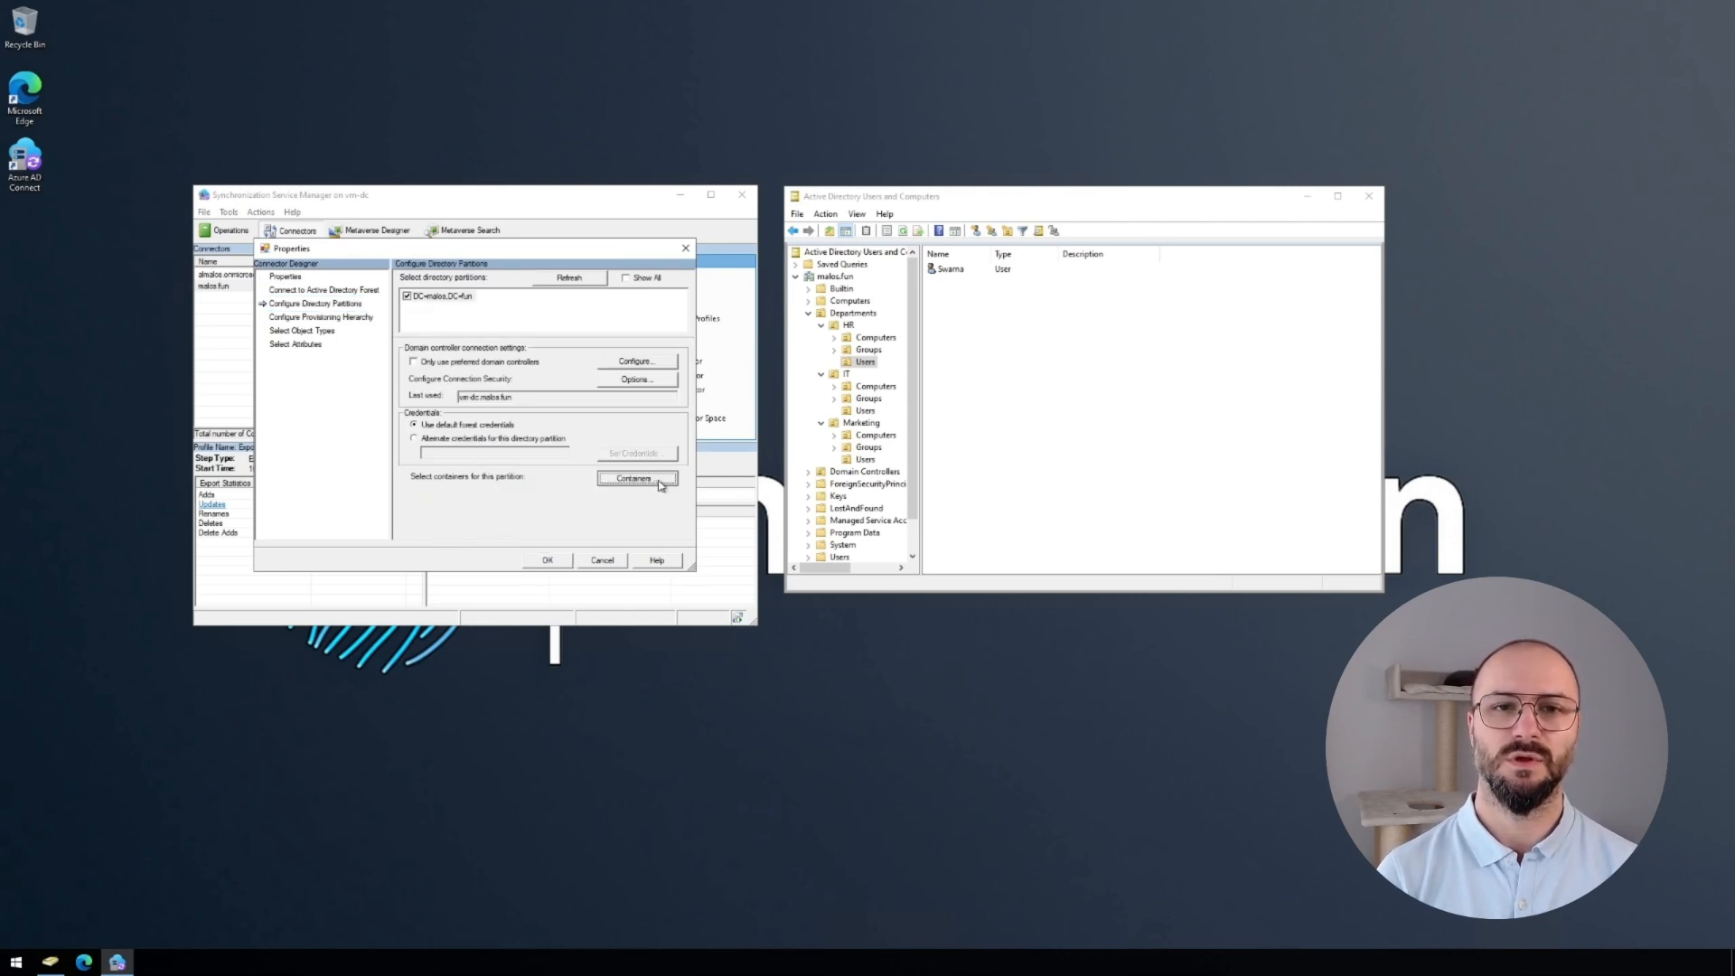
left_click_drag(517, 370, 398, 374)
type("dcadmin")
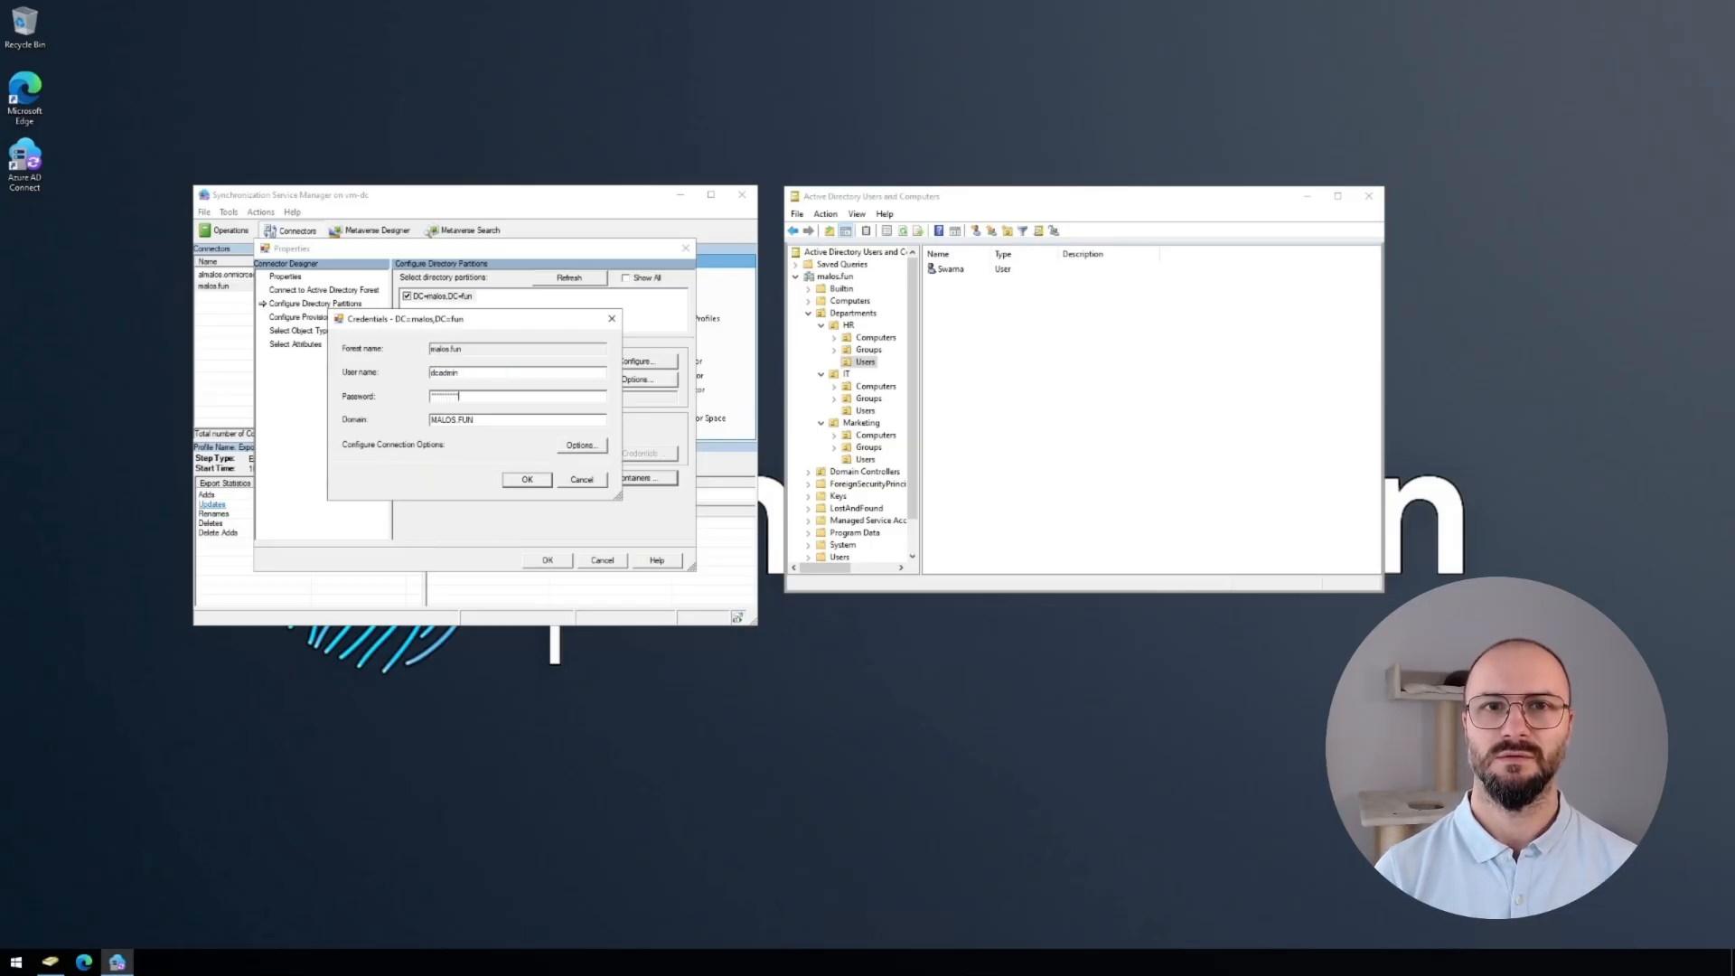
key("Return")
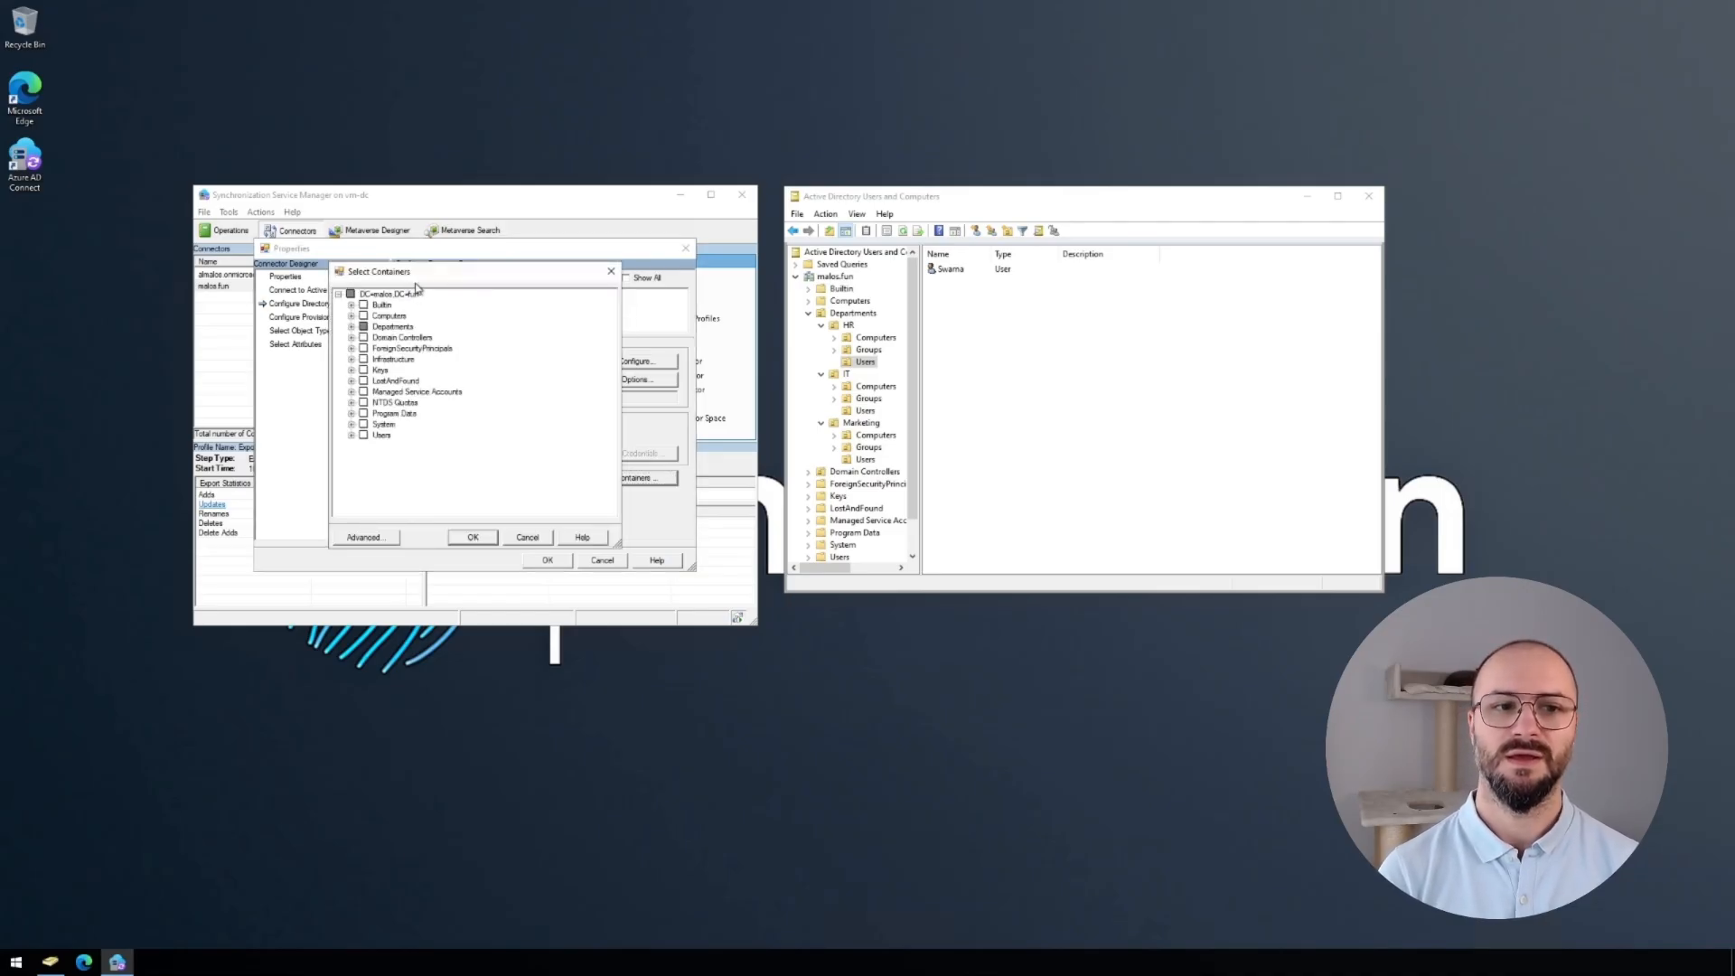
Expand Departments and review the users in the IT, Marketing and HR containers.
left_click(352, 327)
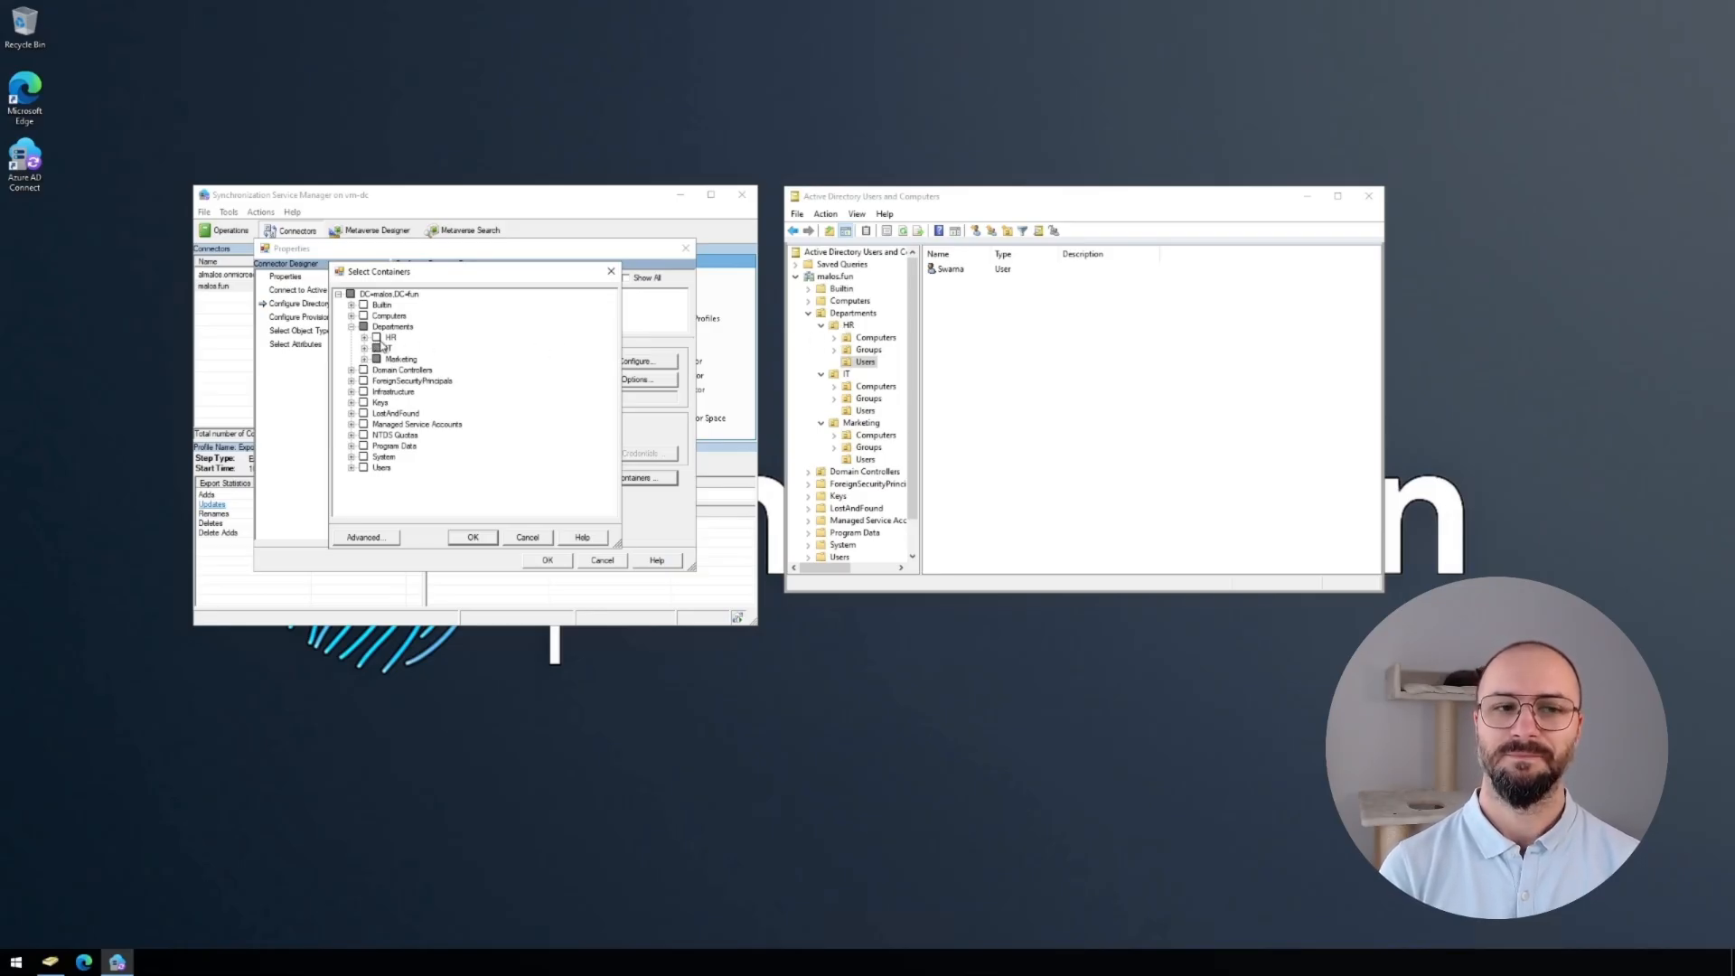
left_click(365, 359)
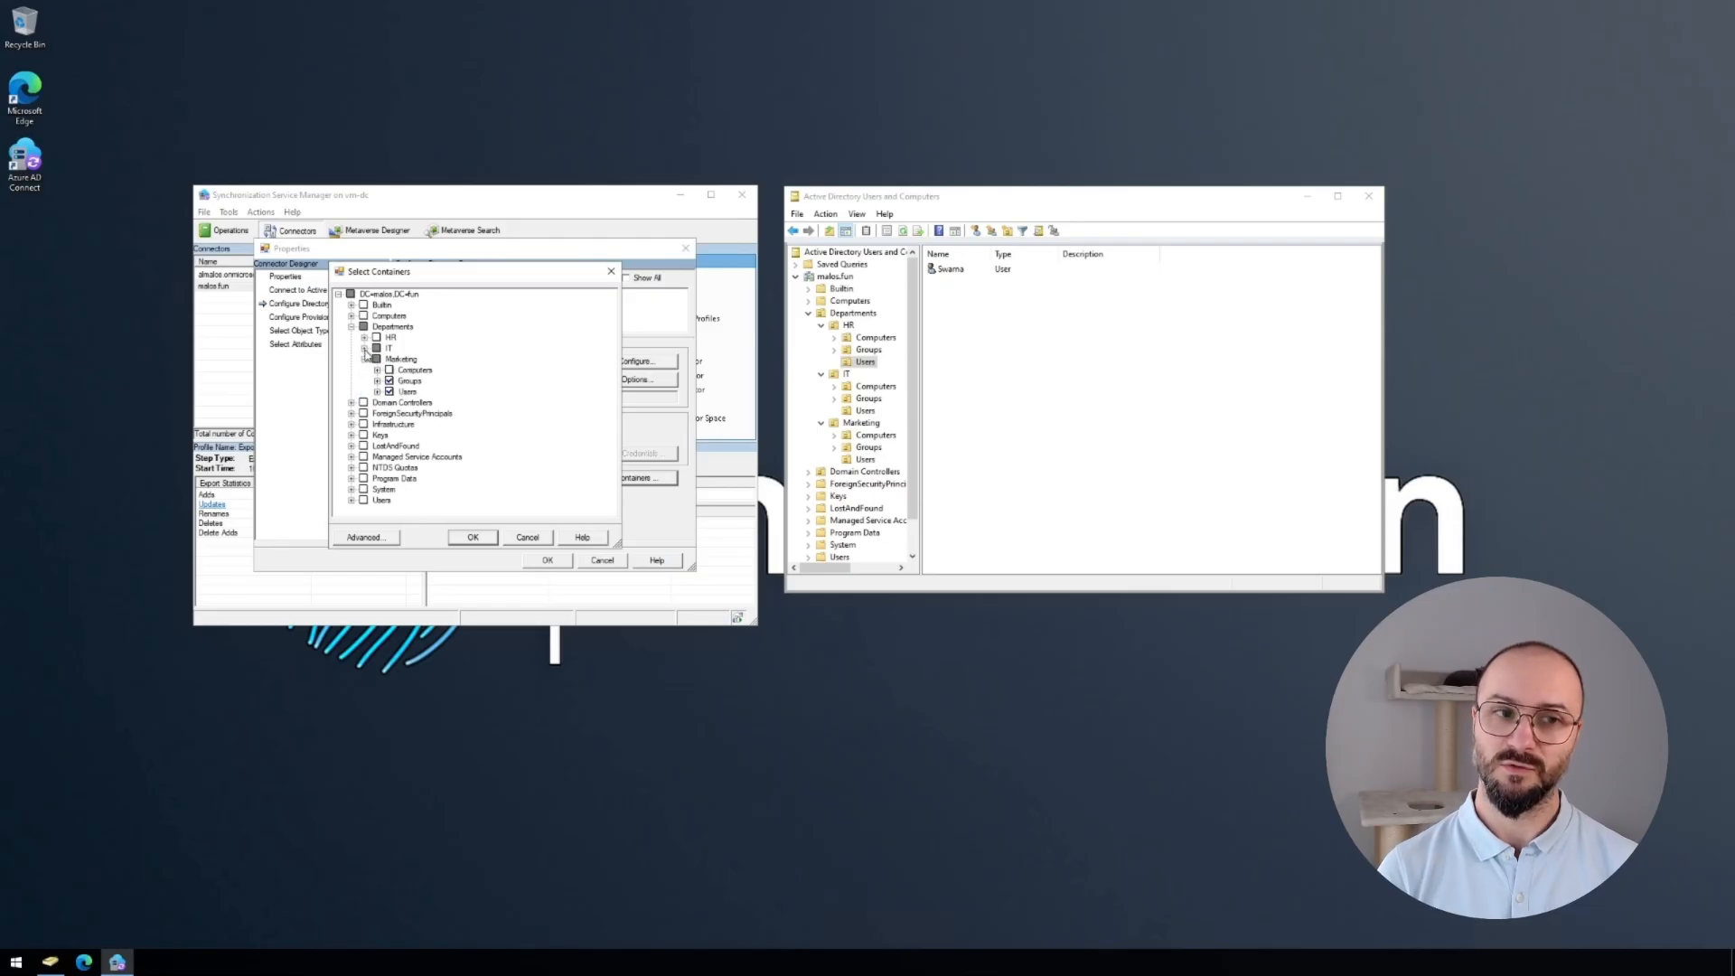
left_click(364, 348)
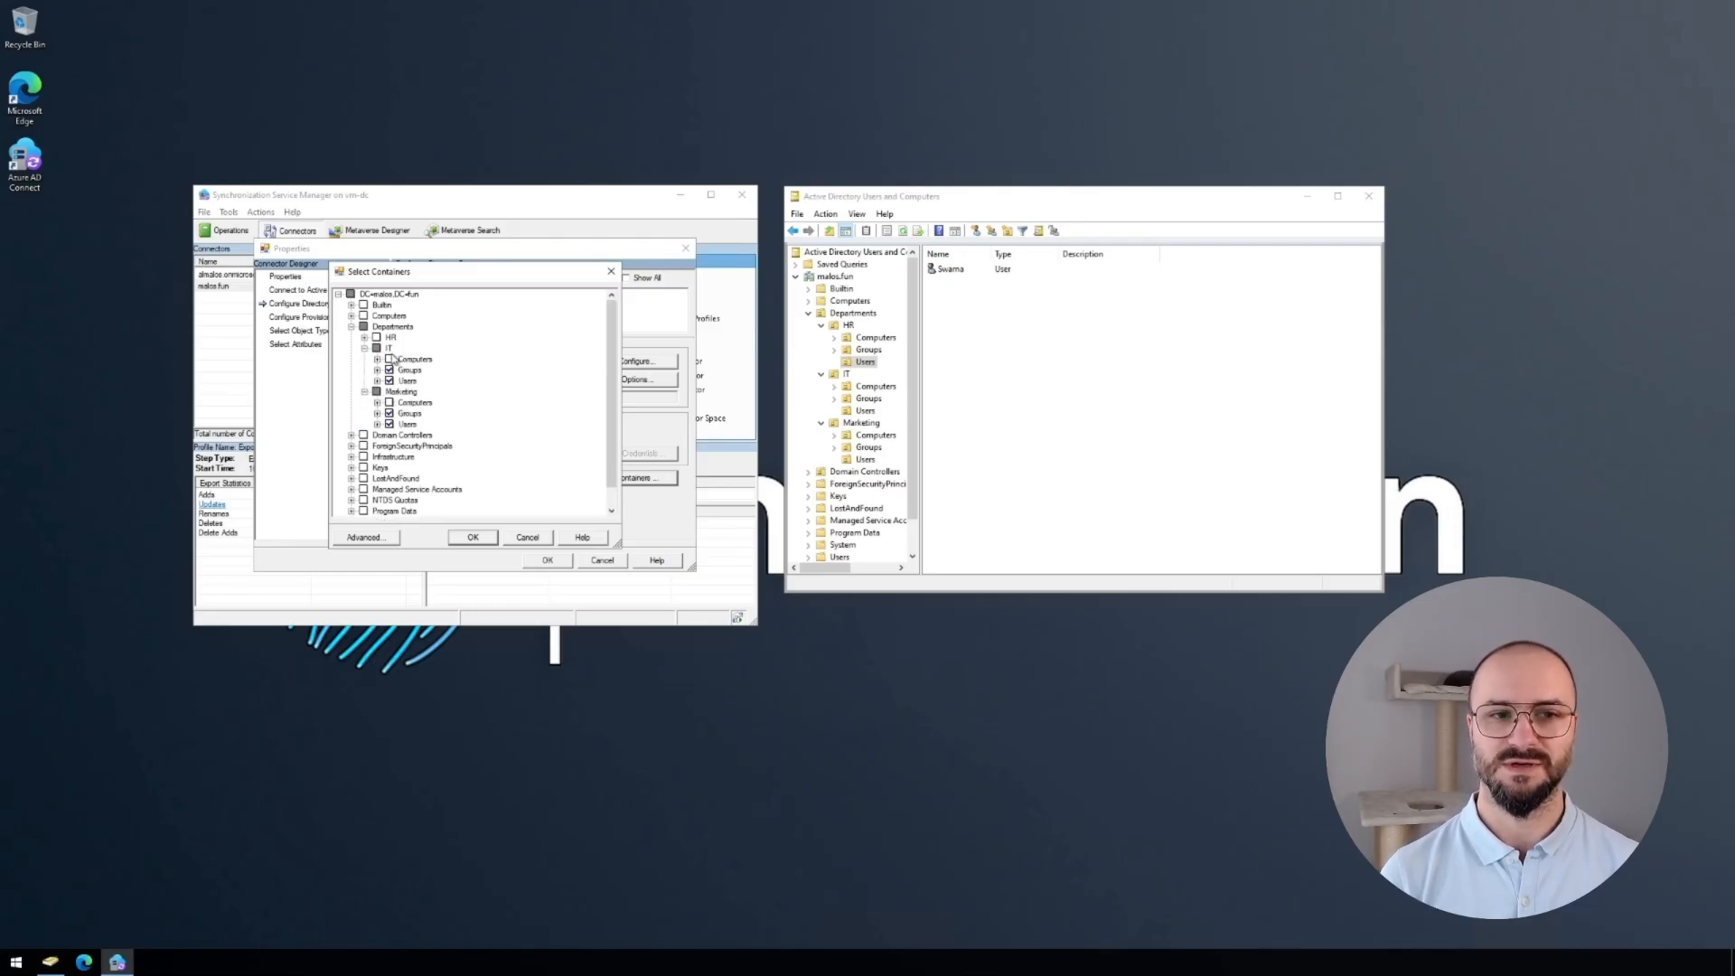
left_click(865, 412)
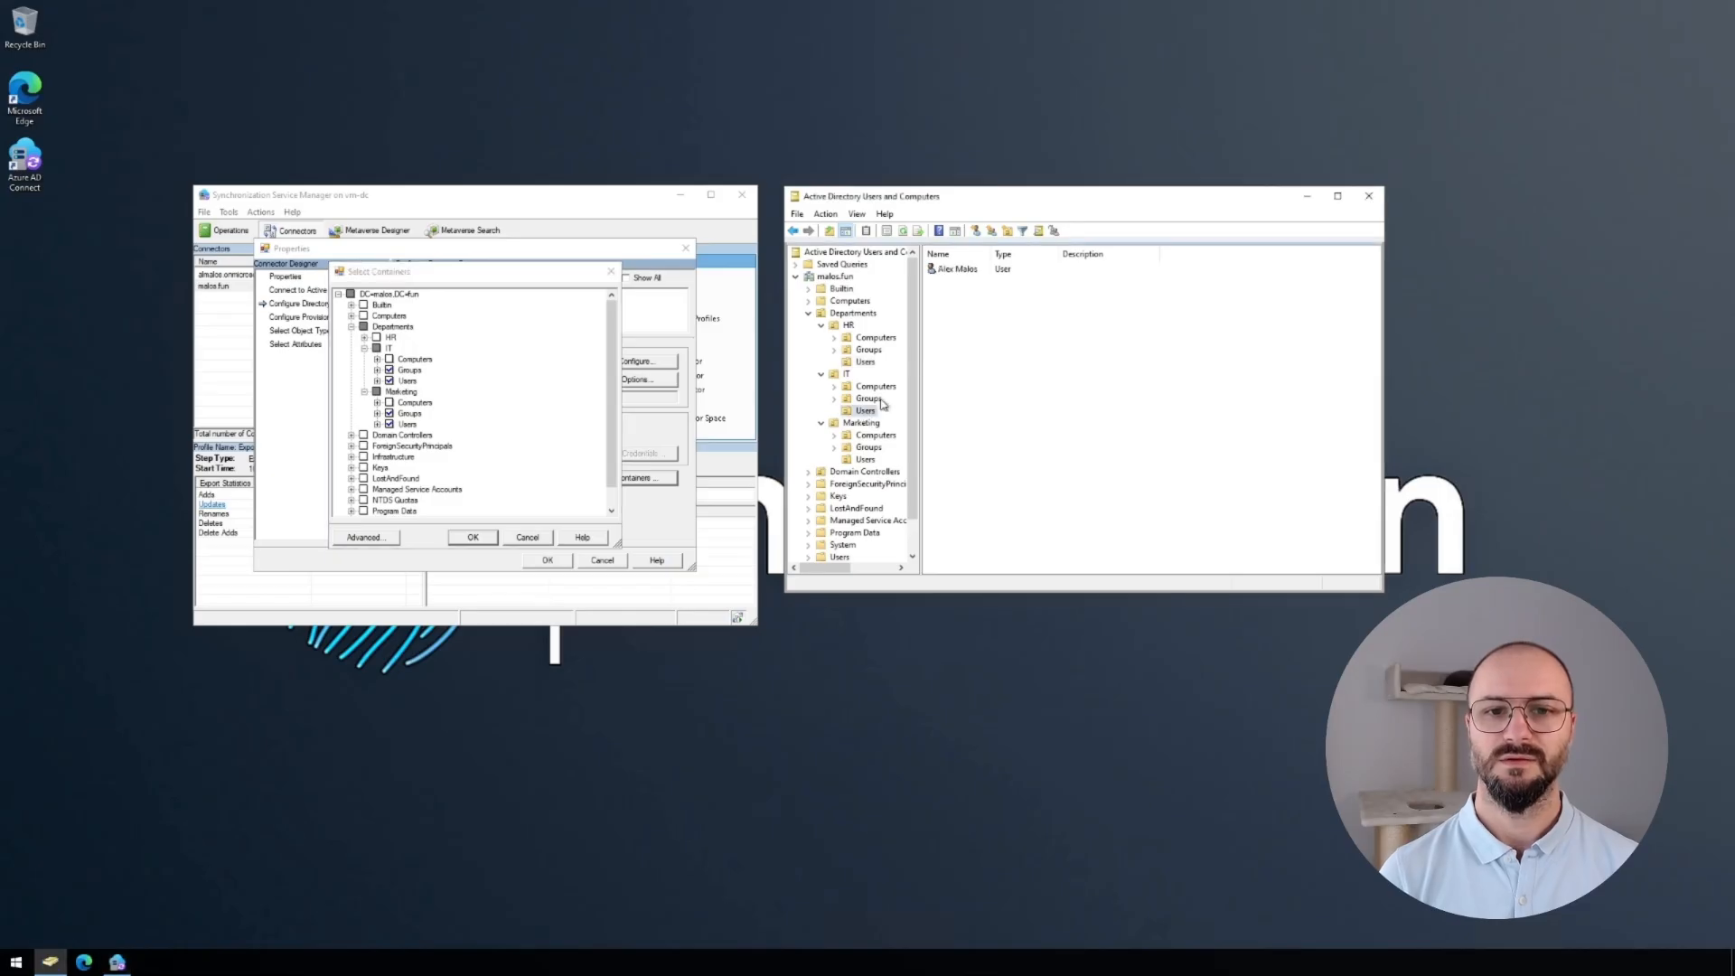
left_click(865, 459)
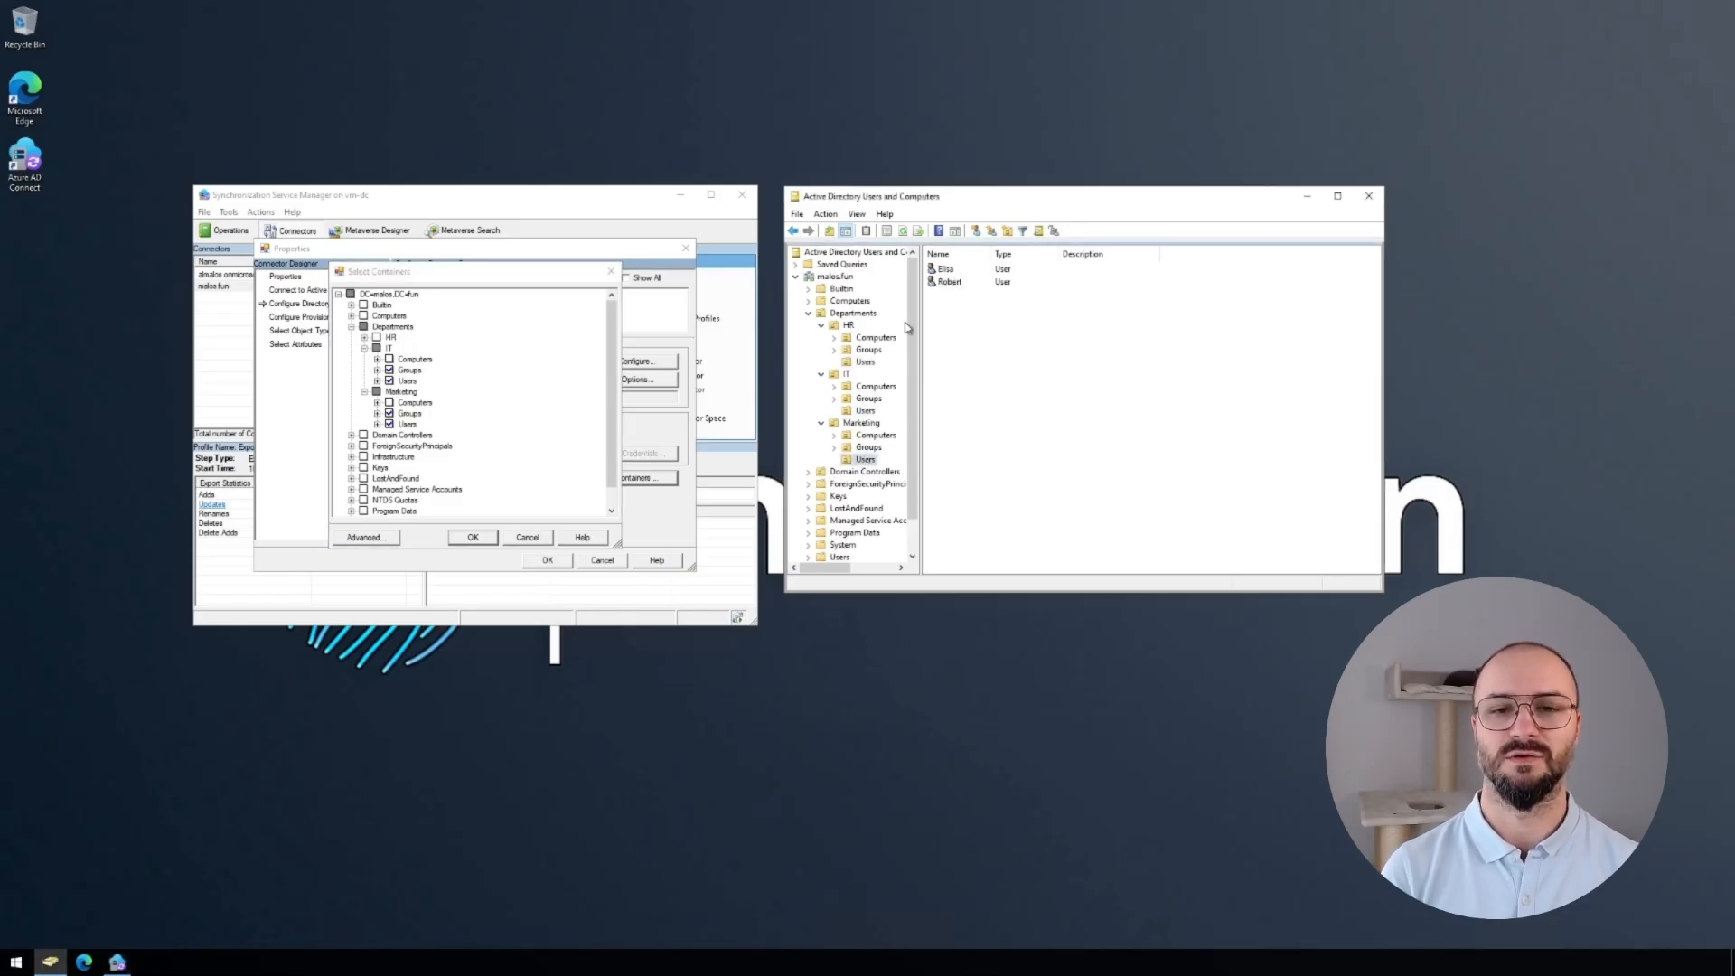
left_click(865, 361)
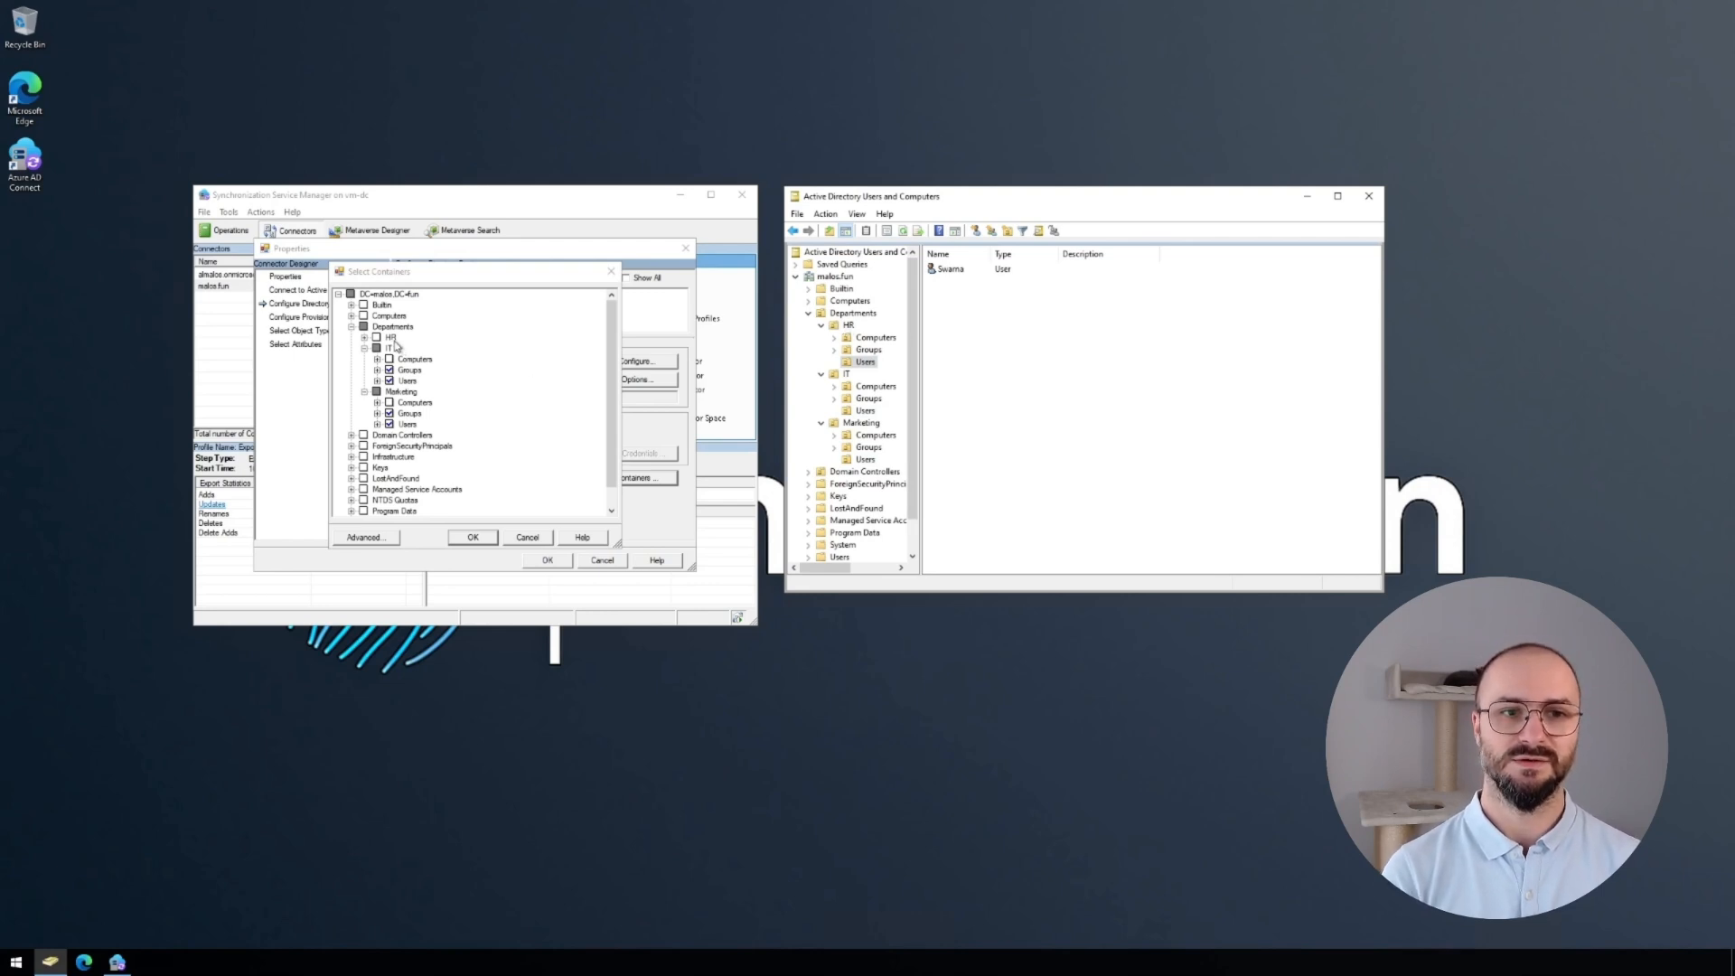
Include the HR Users container, save the connector and accept the advanced-configuration warning.
left_click(364, 337)
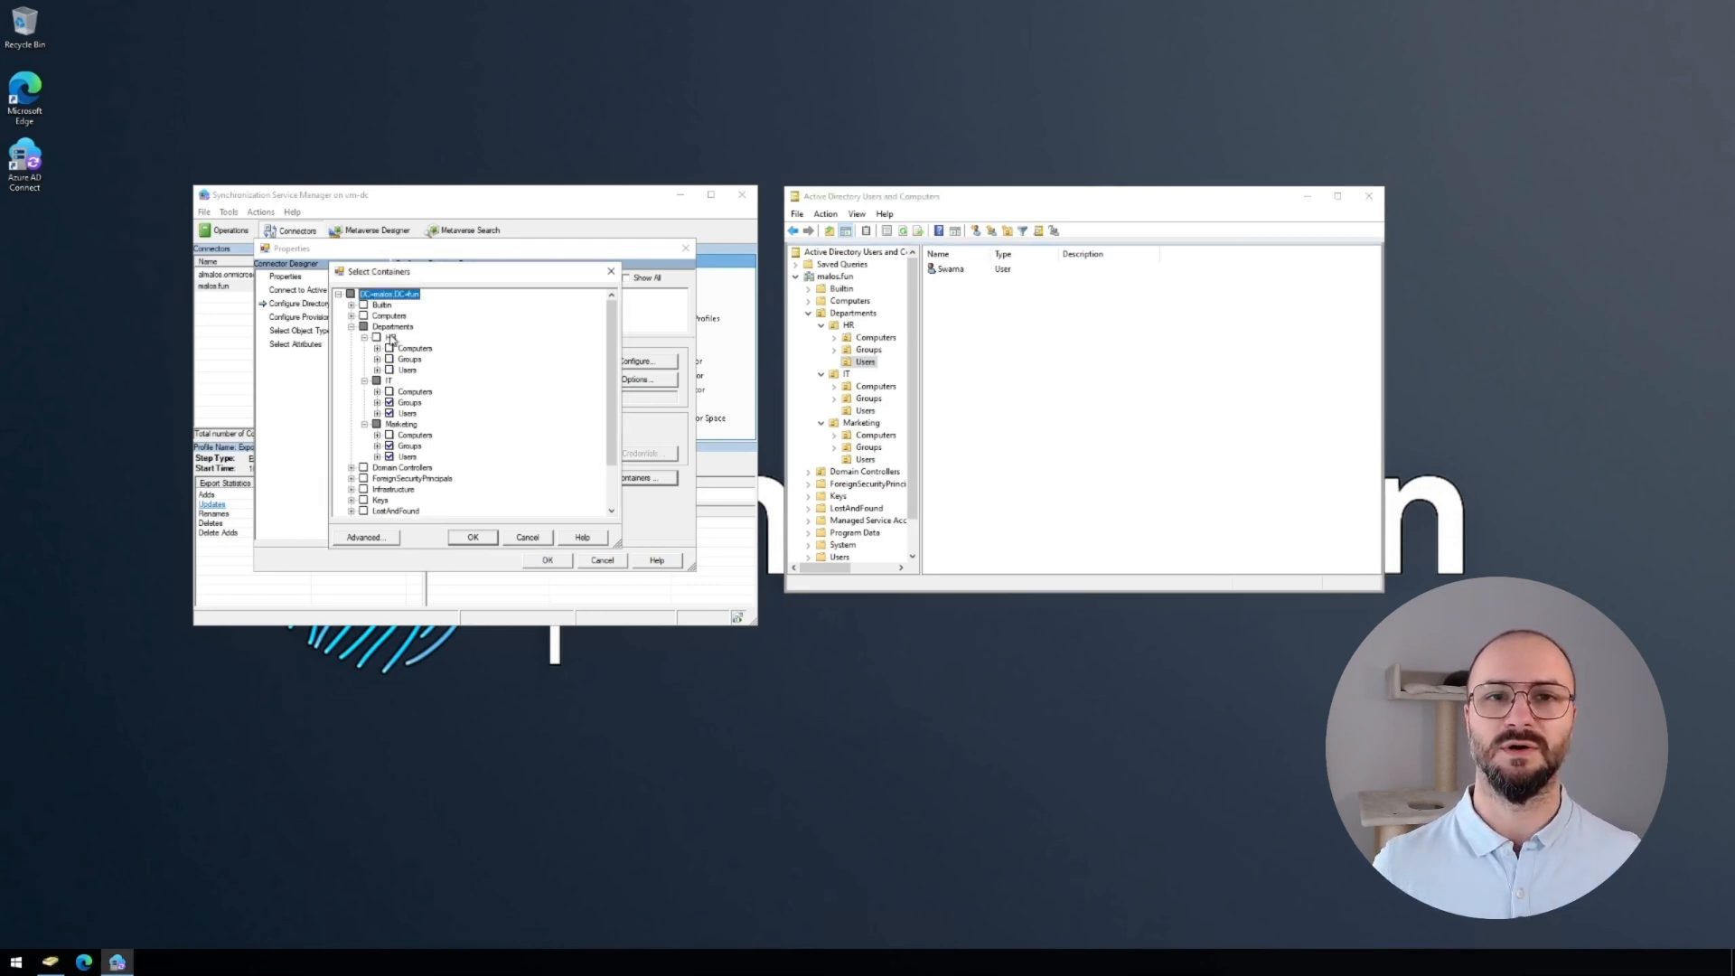
left_click(389, 370)
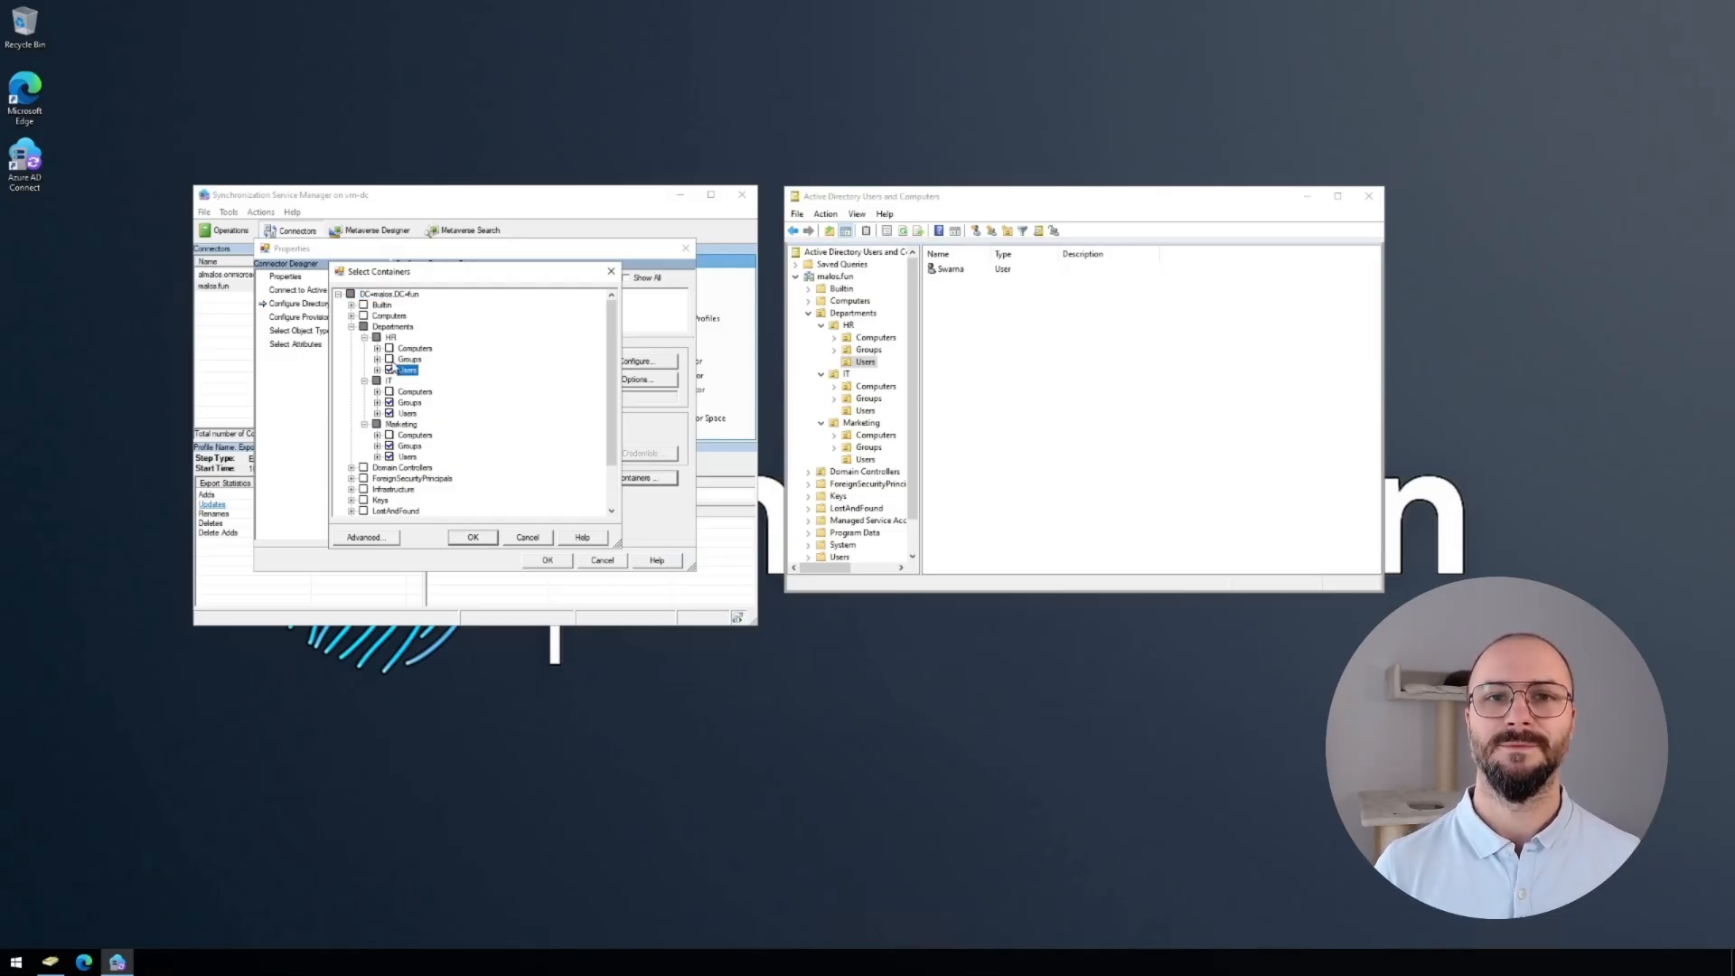
left_click(474, 539)
left_click(549, 561)
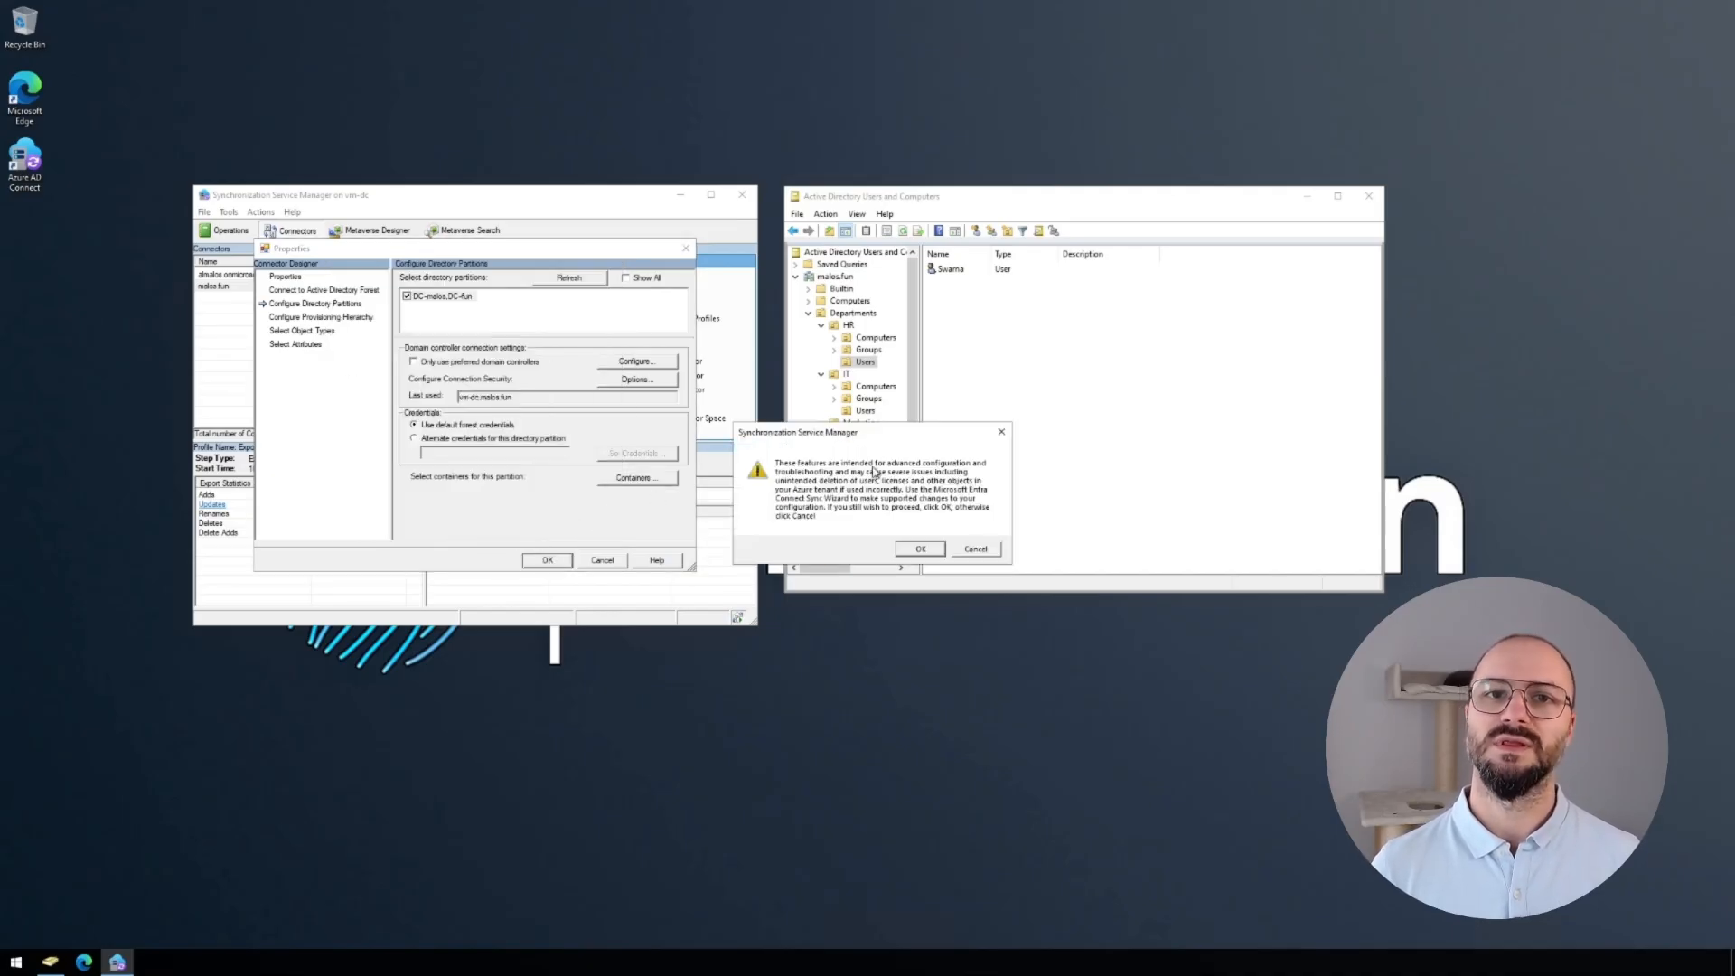
left_click(921, 549)
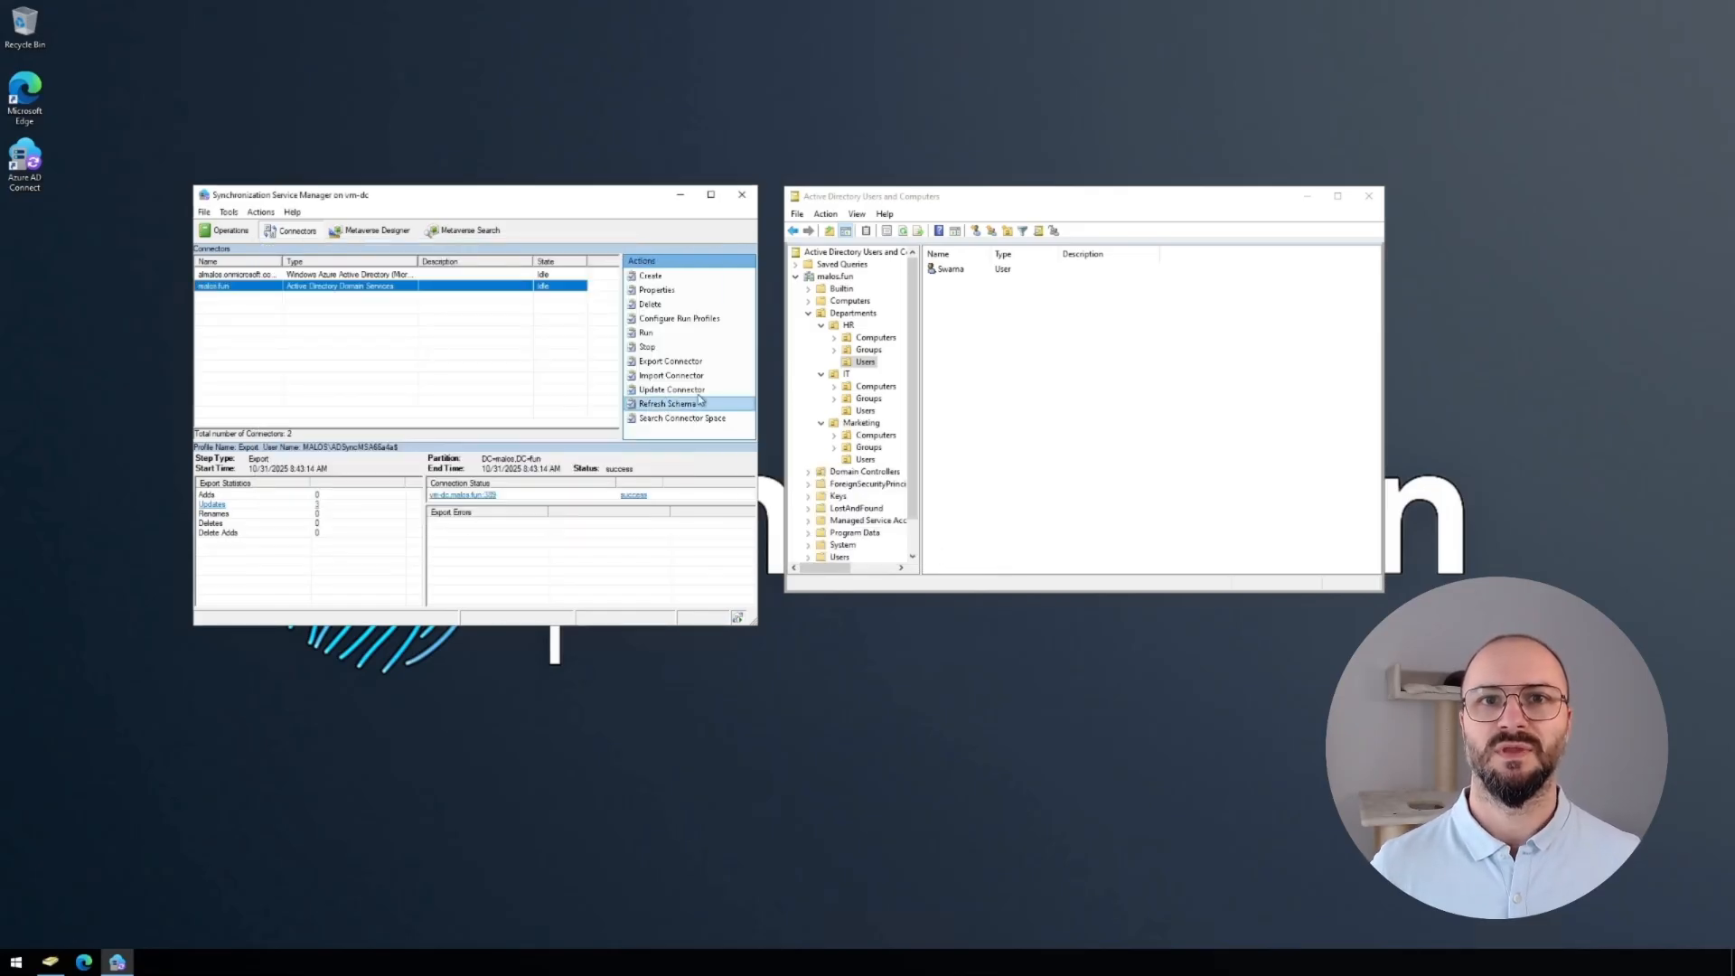
Show the Operations run list and open an administrator Windows PowerShell window.
left_click(226, 230)
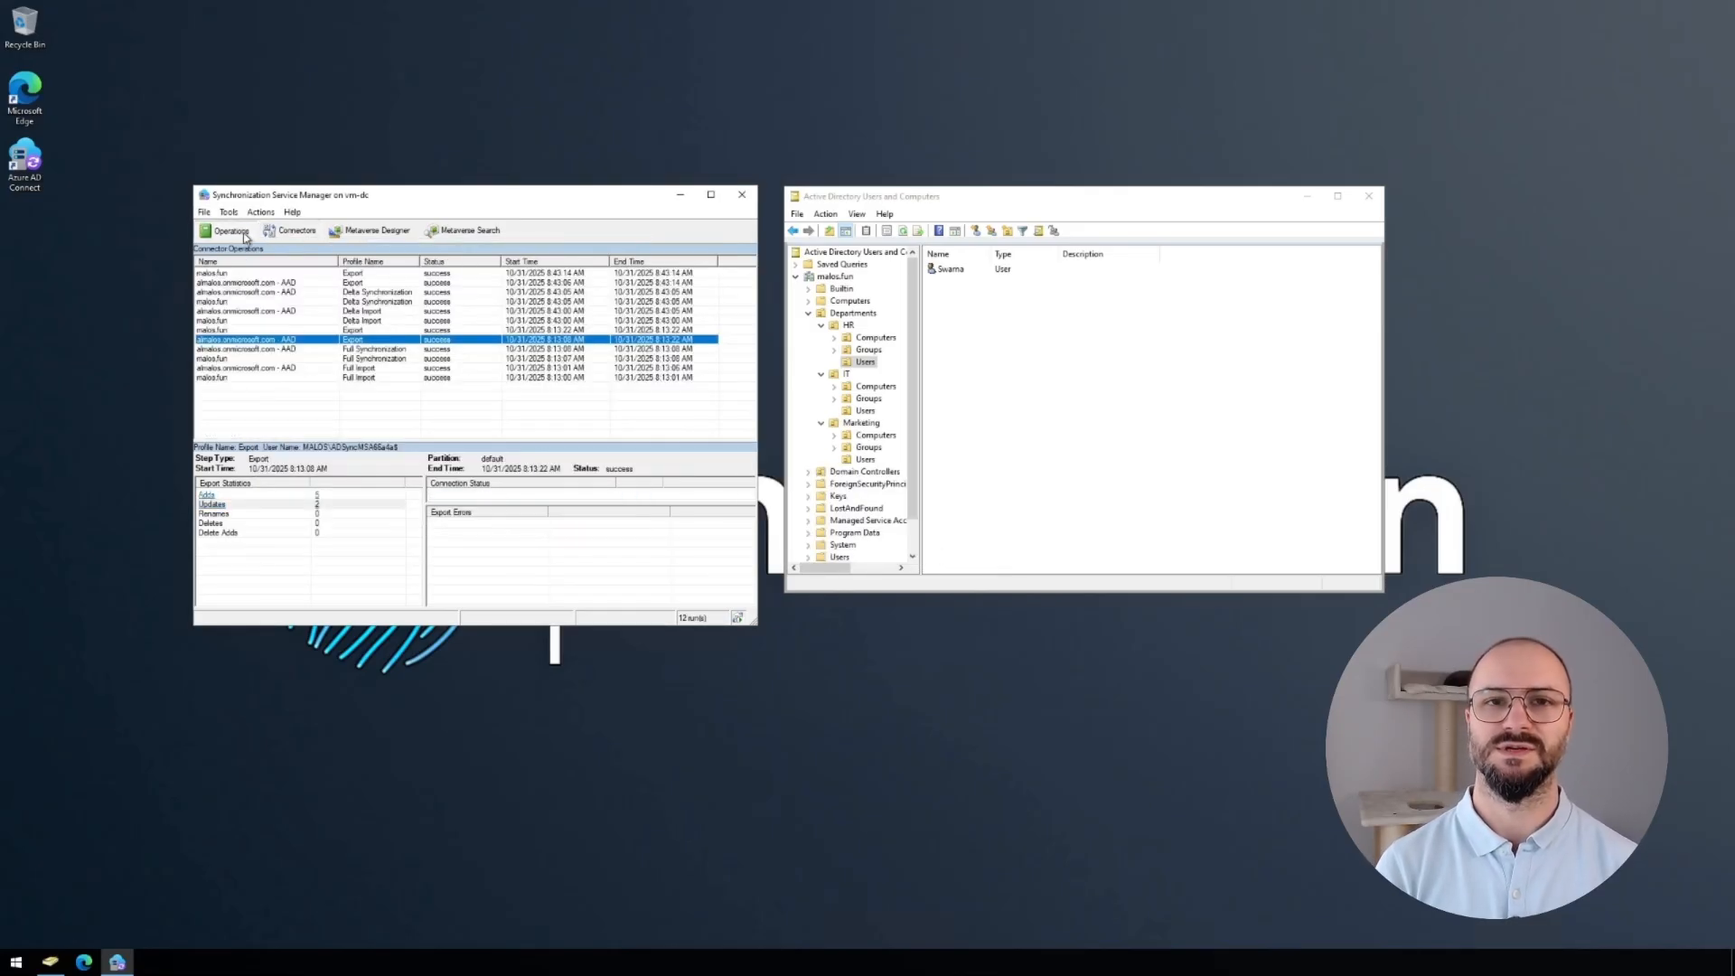
left_click(16, 962)
left_click(483, 530)
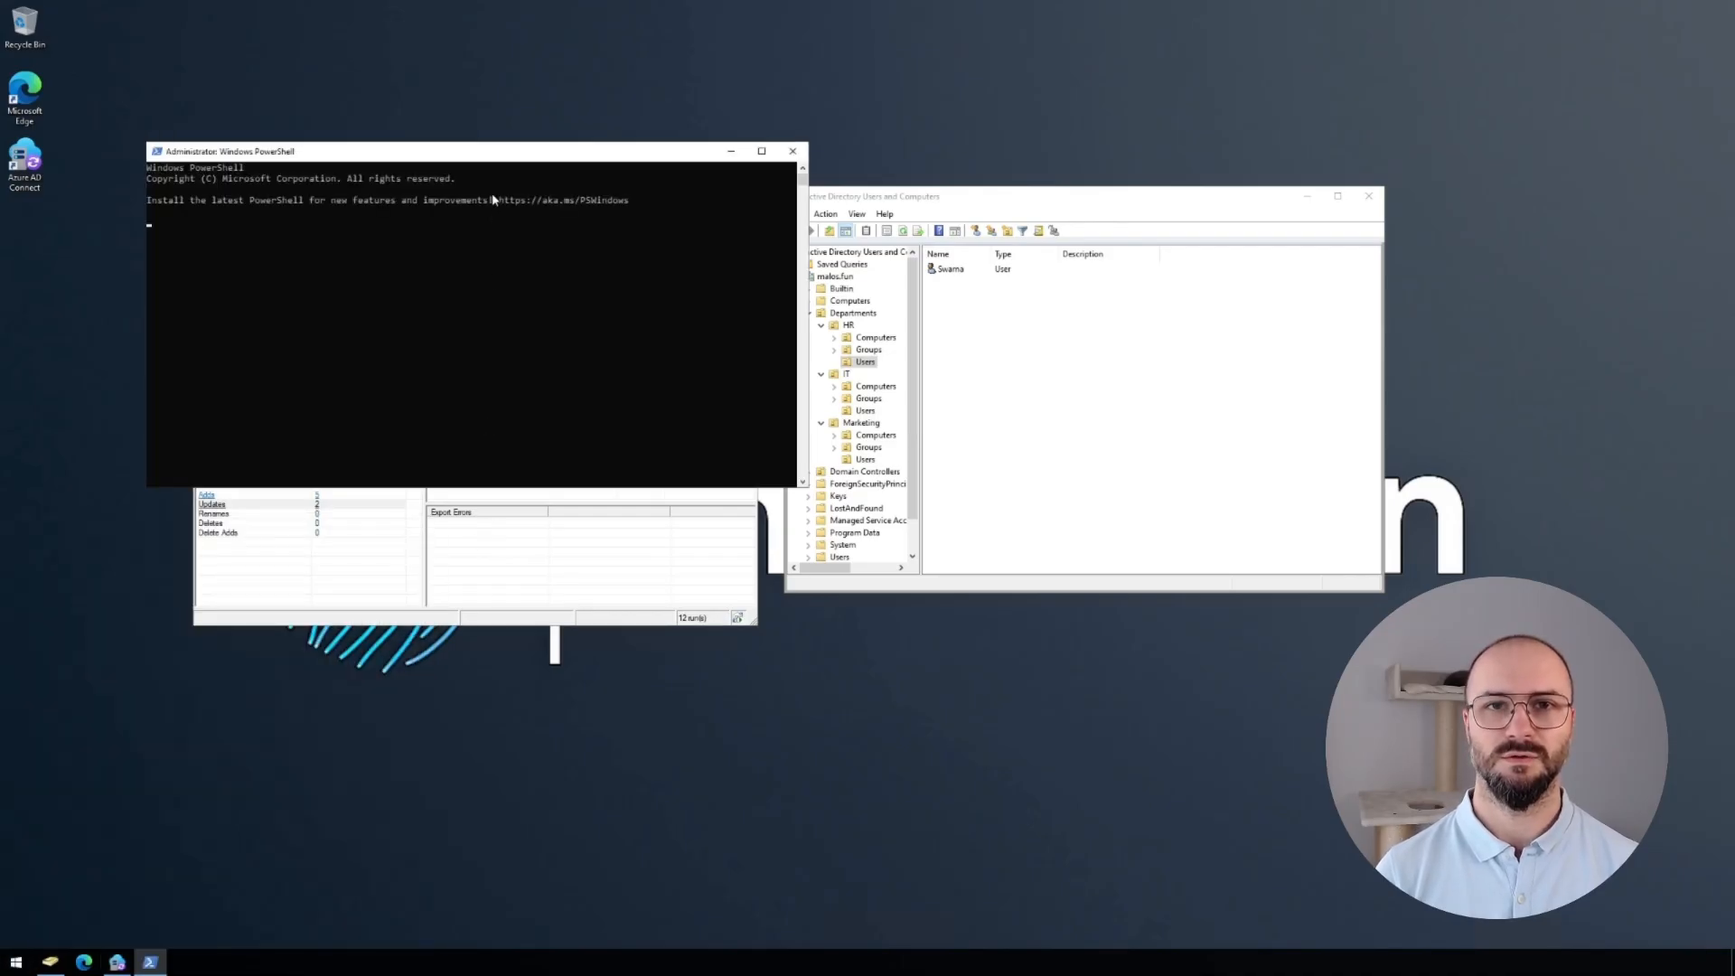
left_click_drag(454, 170, 456, 540)
Enter Start-ADSyncSyncCycle -PolicyType Initial using Tab completion.
type("start-a")
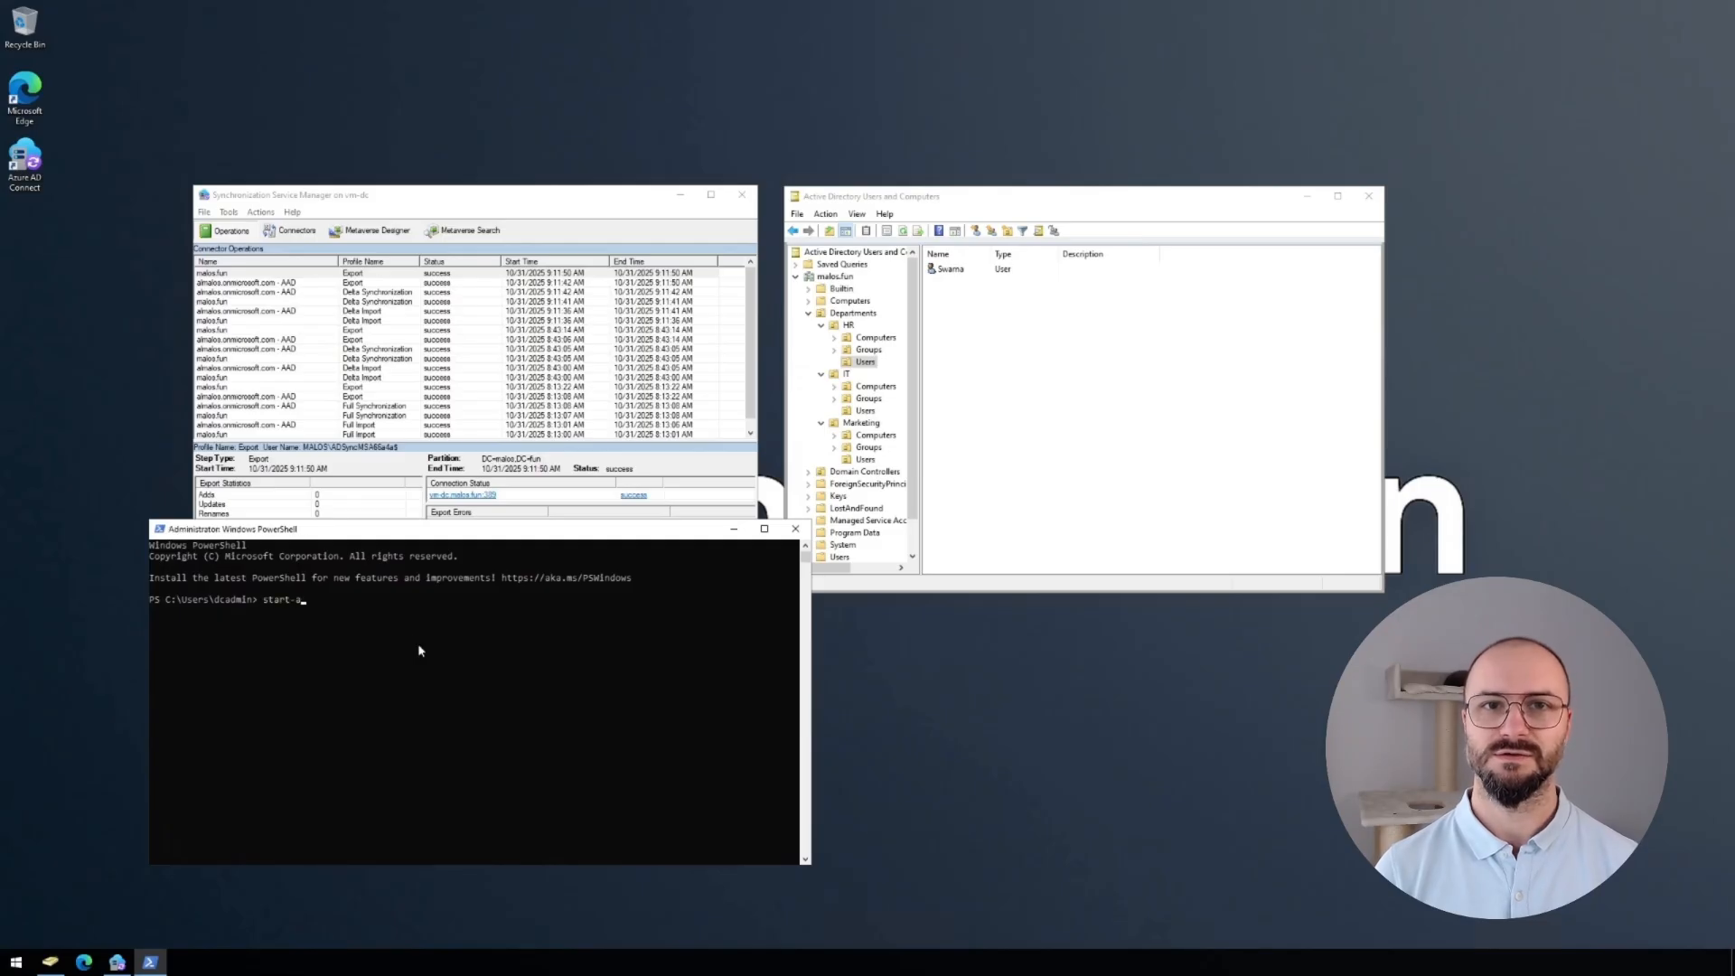
type("dsyncs")
key("Tab")
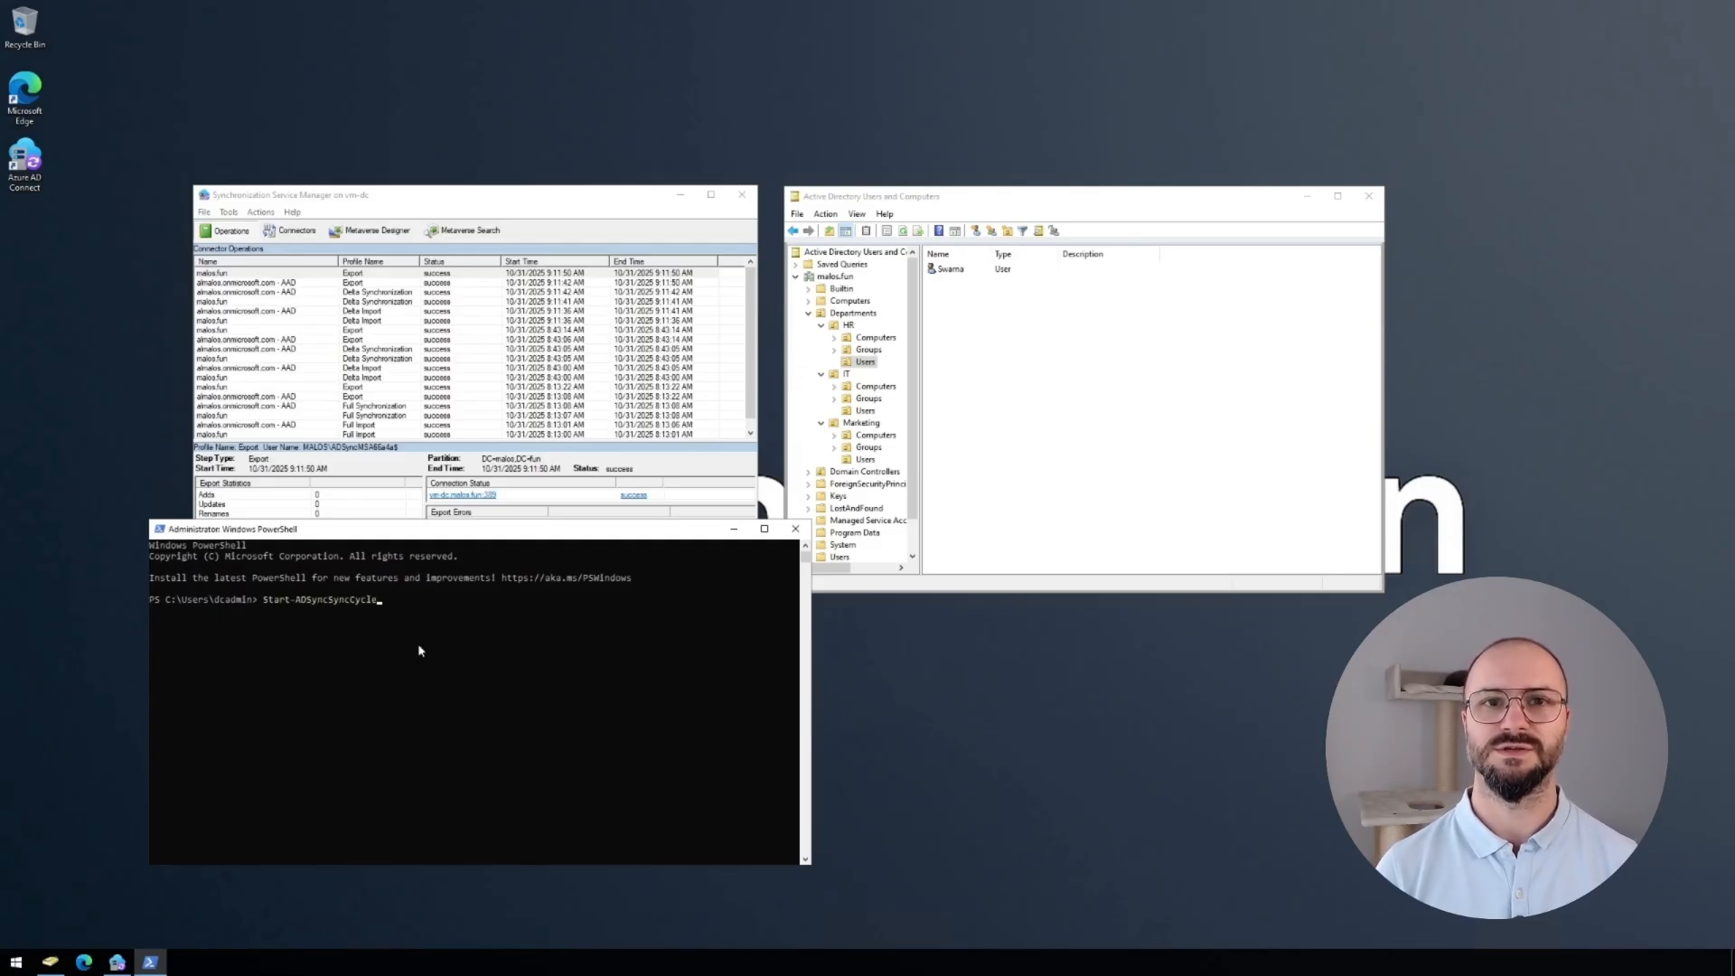
type("-po")
key("Tab")
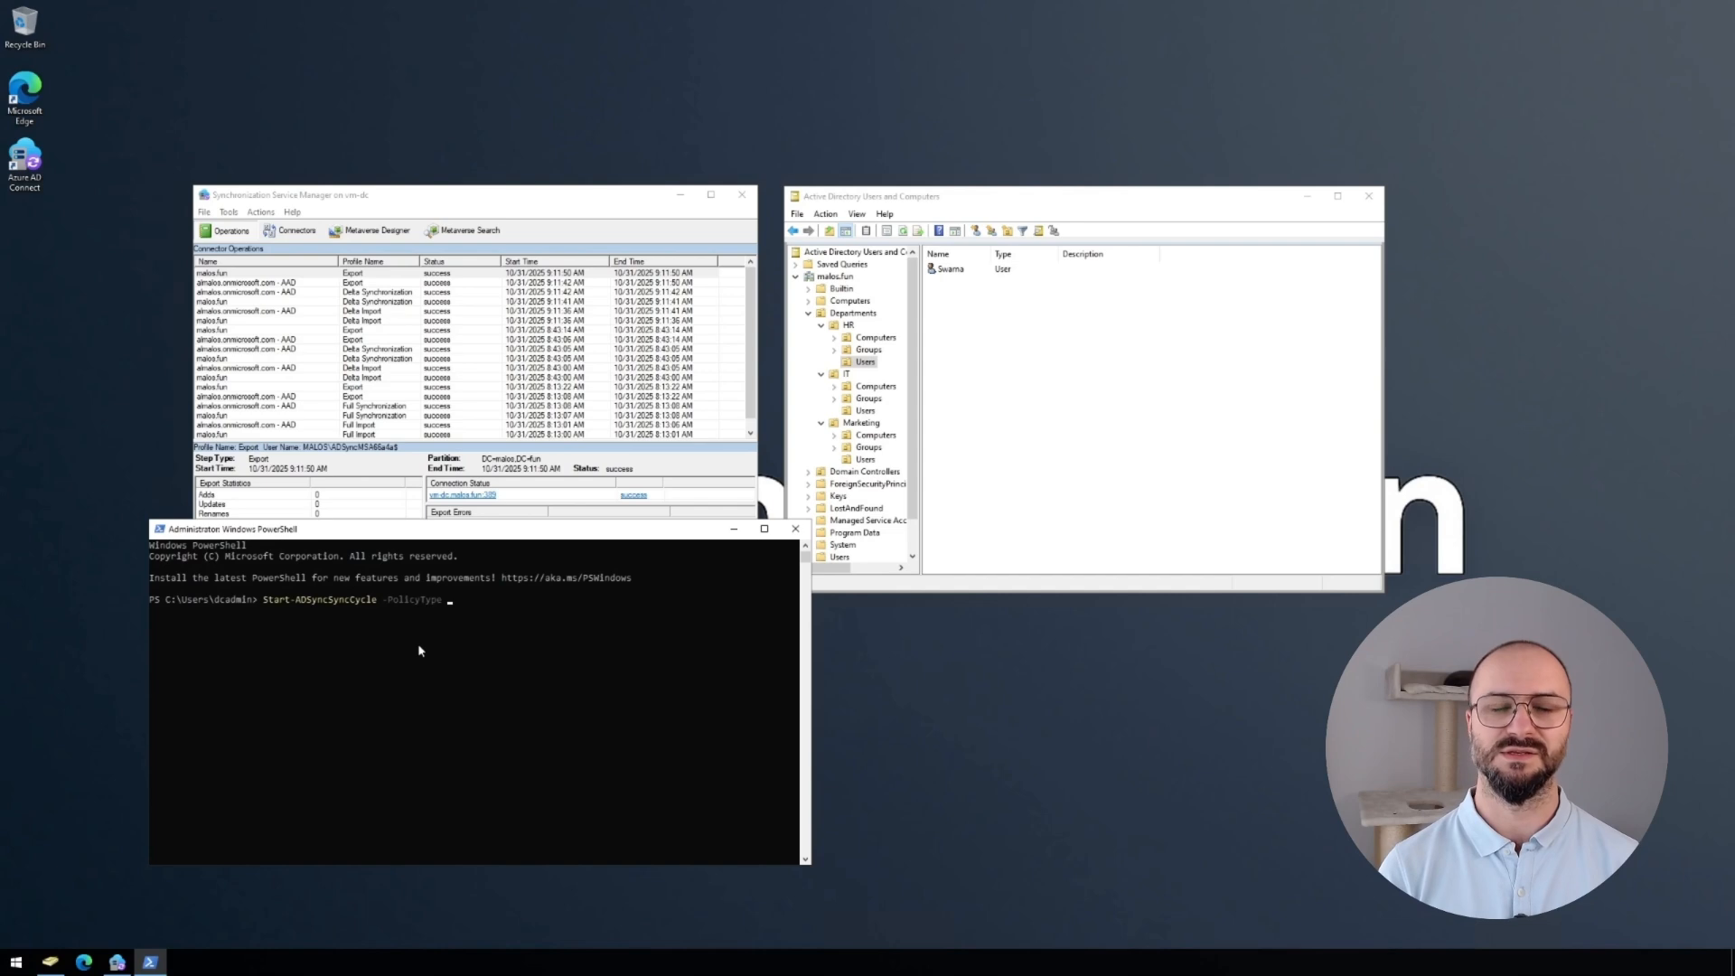
type("initial")
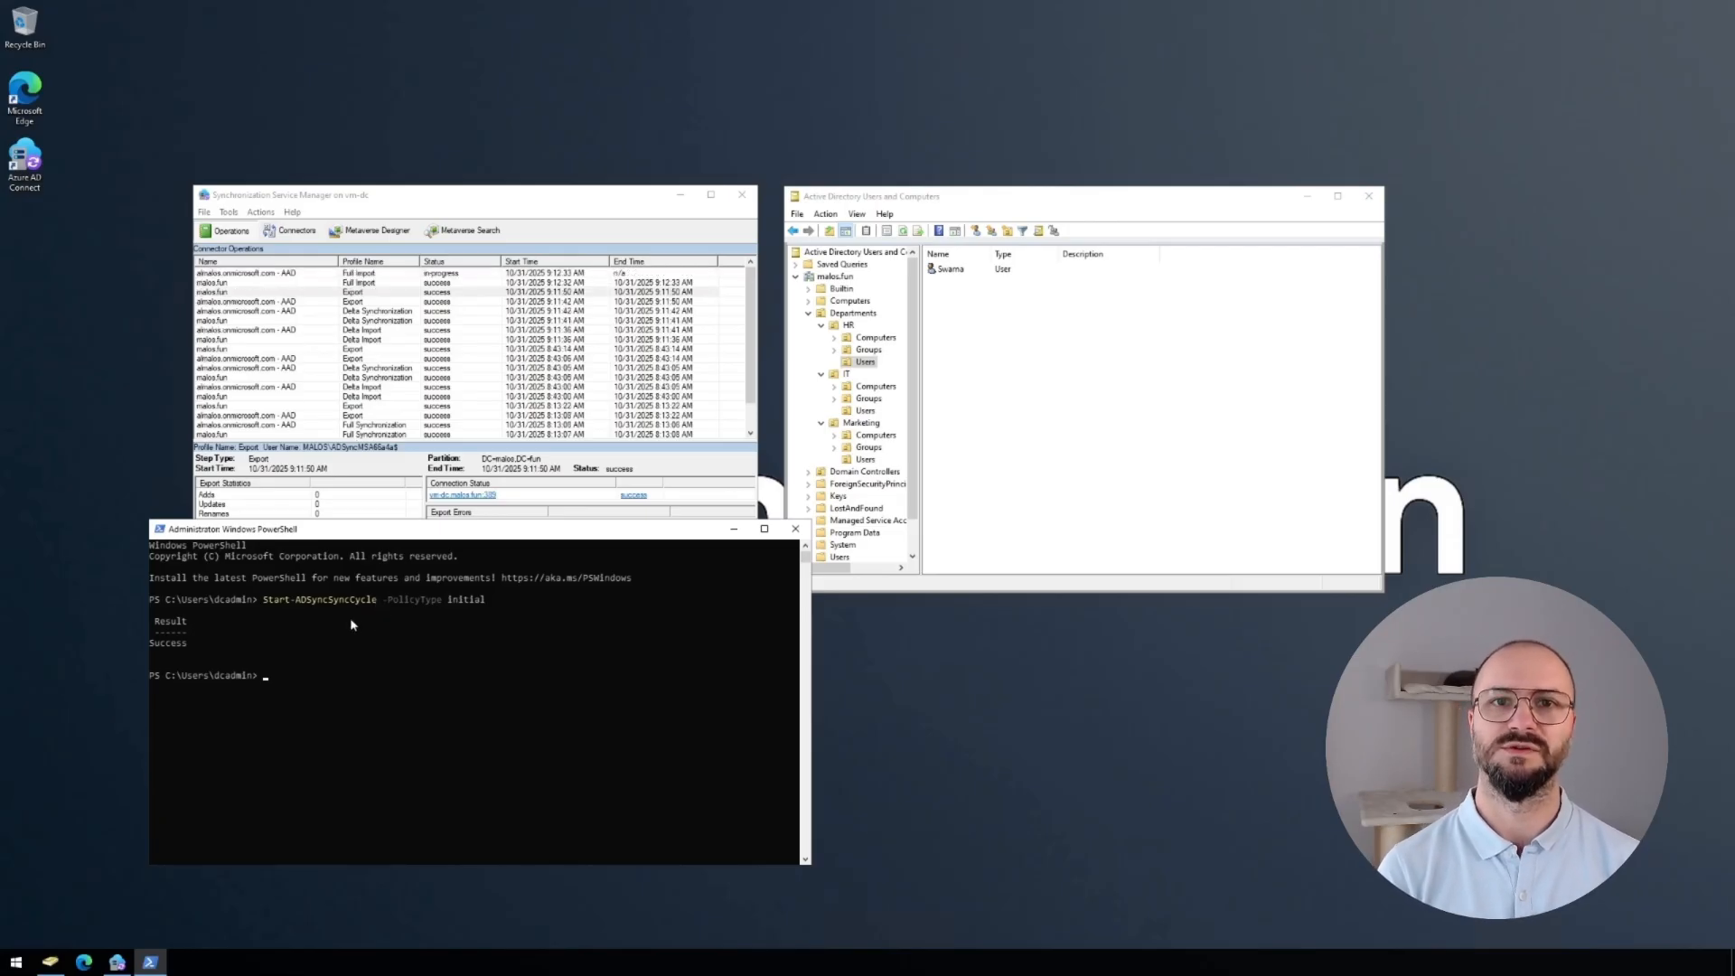
Check the latest Full Import's added objects, including the HR OU and HR Users container.
left_click(418, 284)
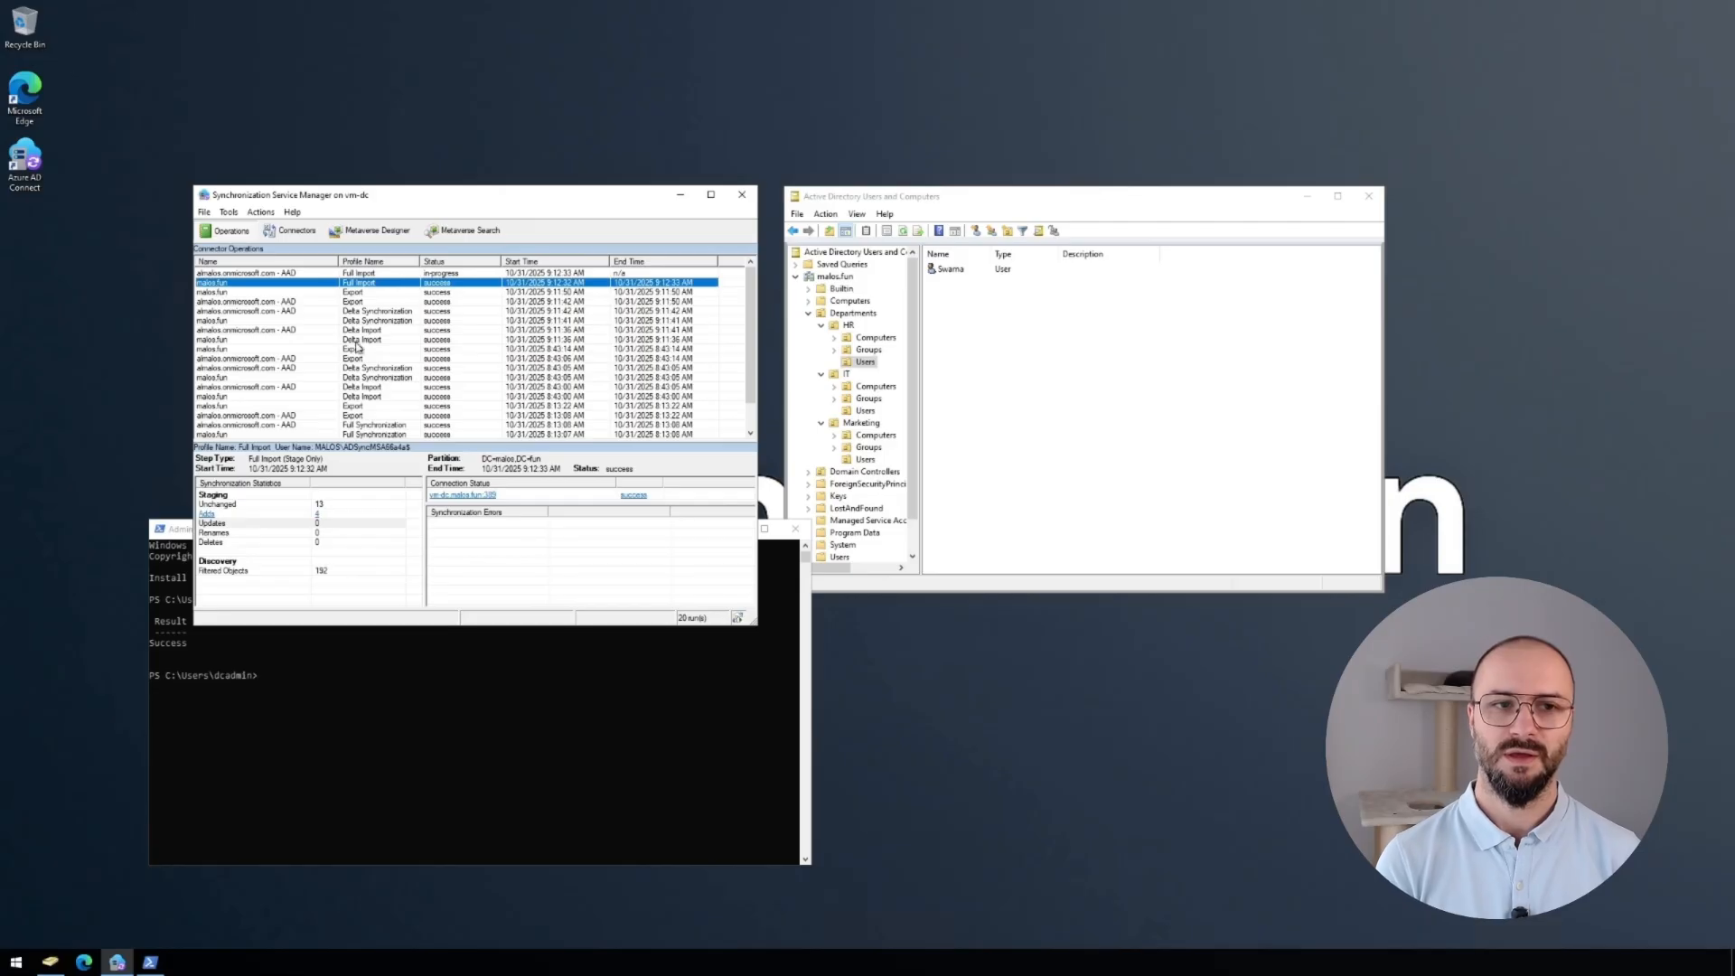
left_click(319, 520)
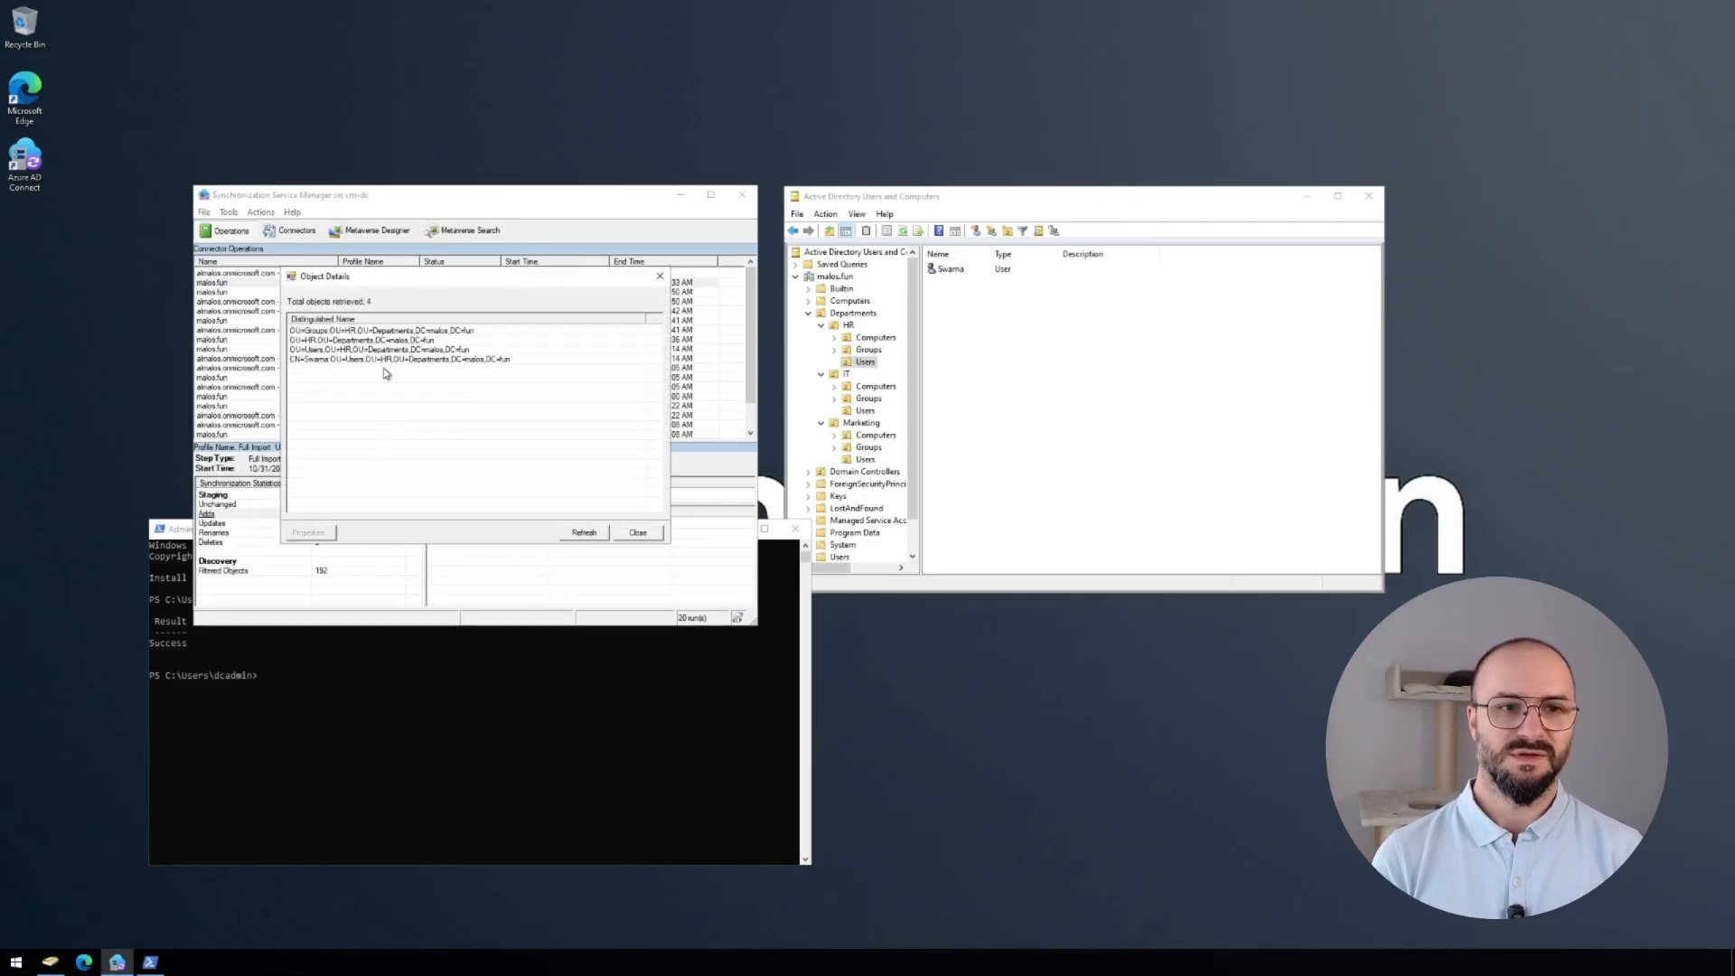
left_click(330, 341)
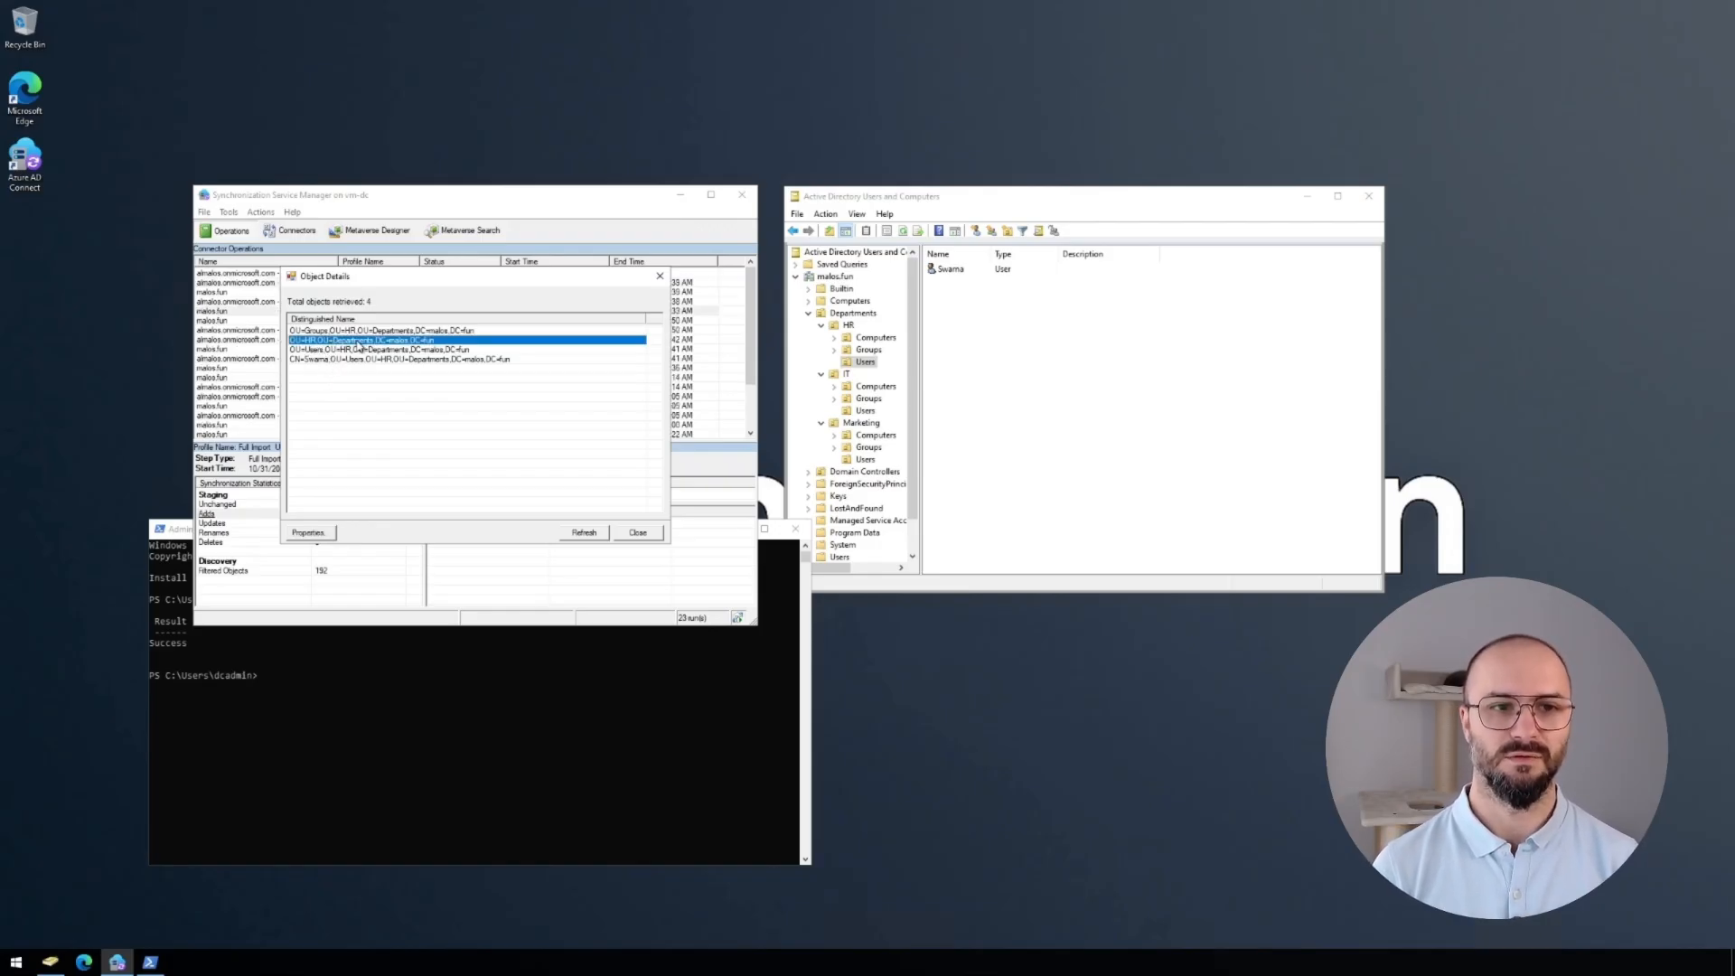
left_click(342, 351)
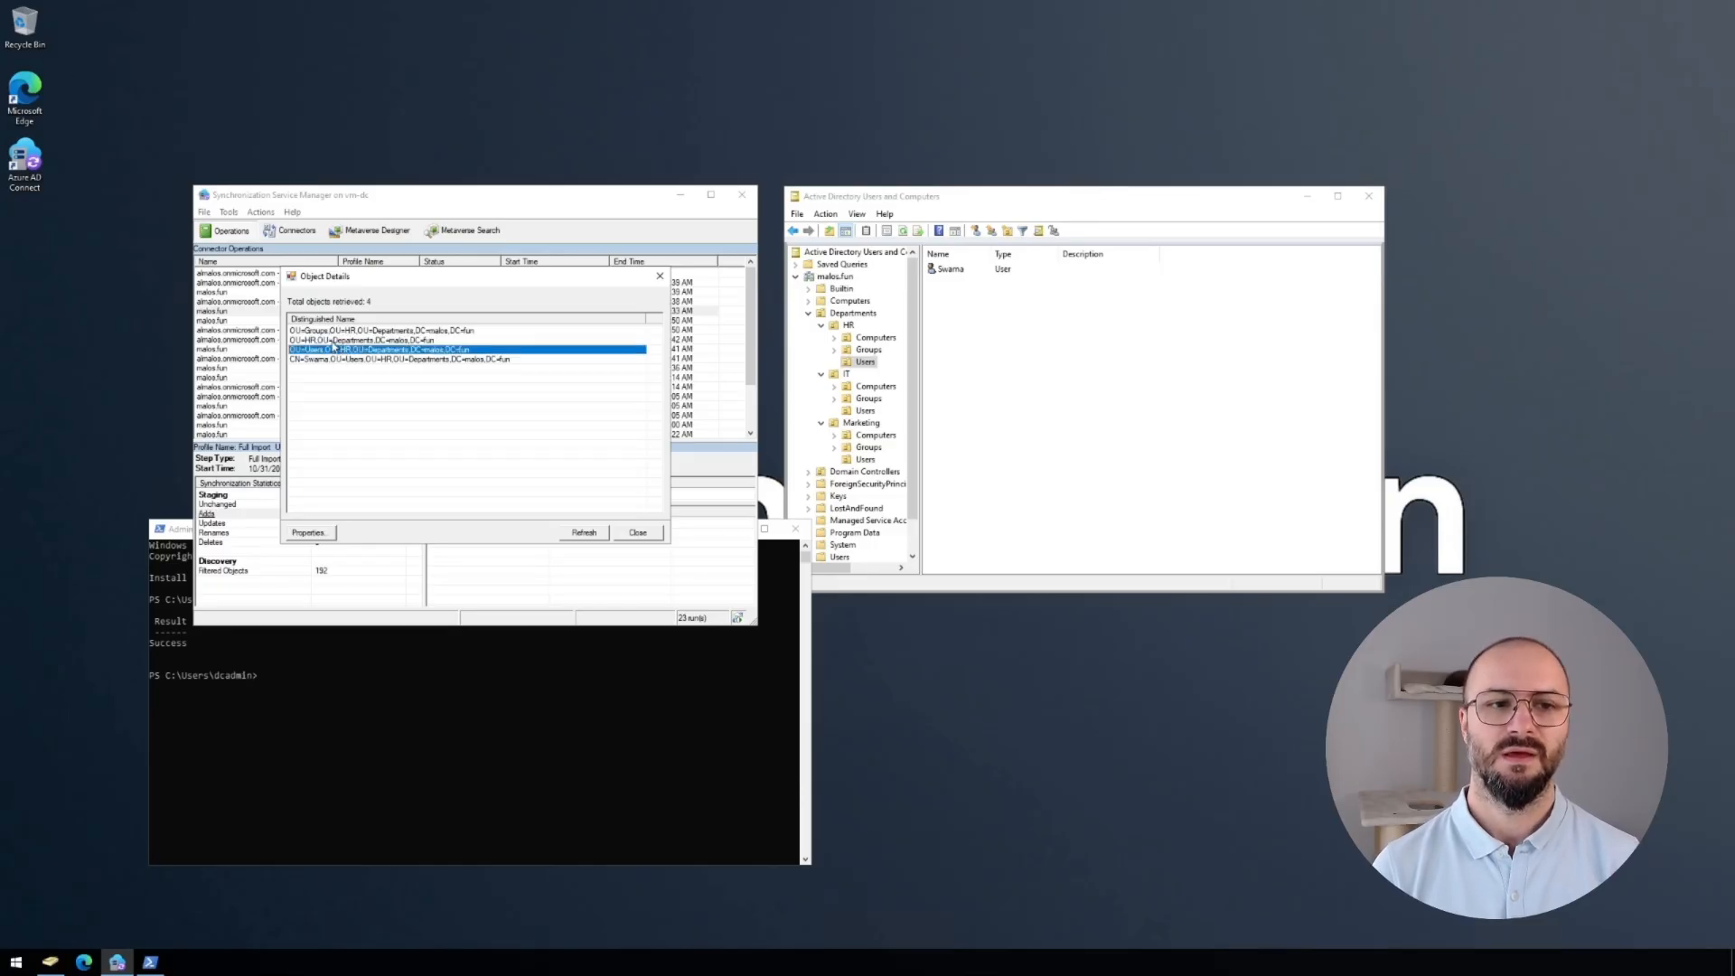
key("Escape")
Inspect the AAD Export's one added user and its exported attributes.
left_click(371, 283)
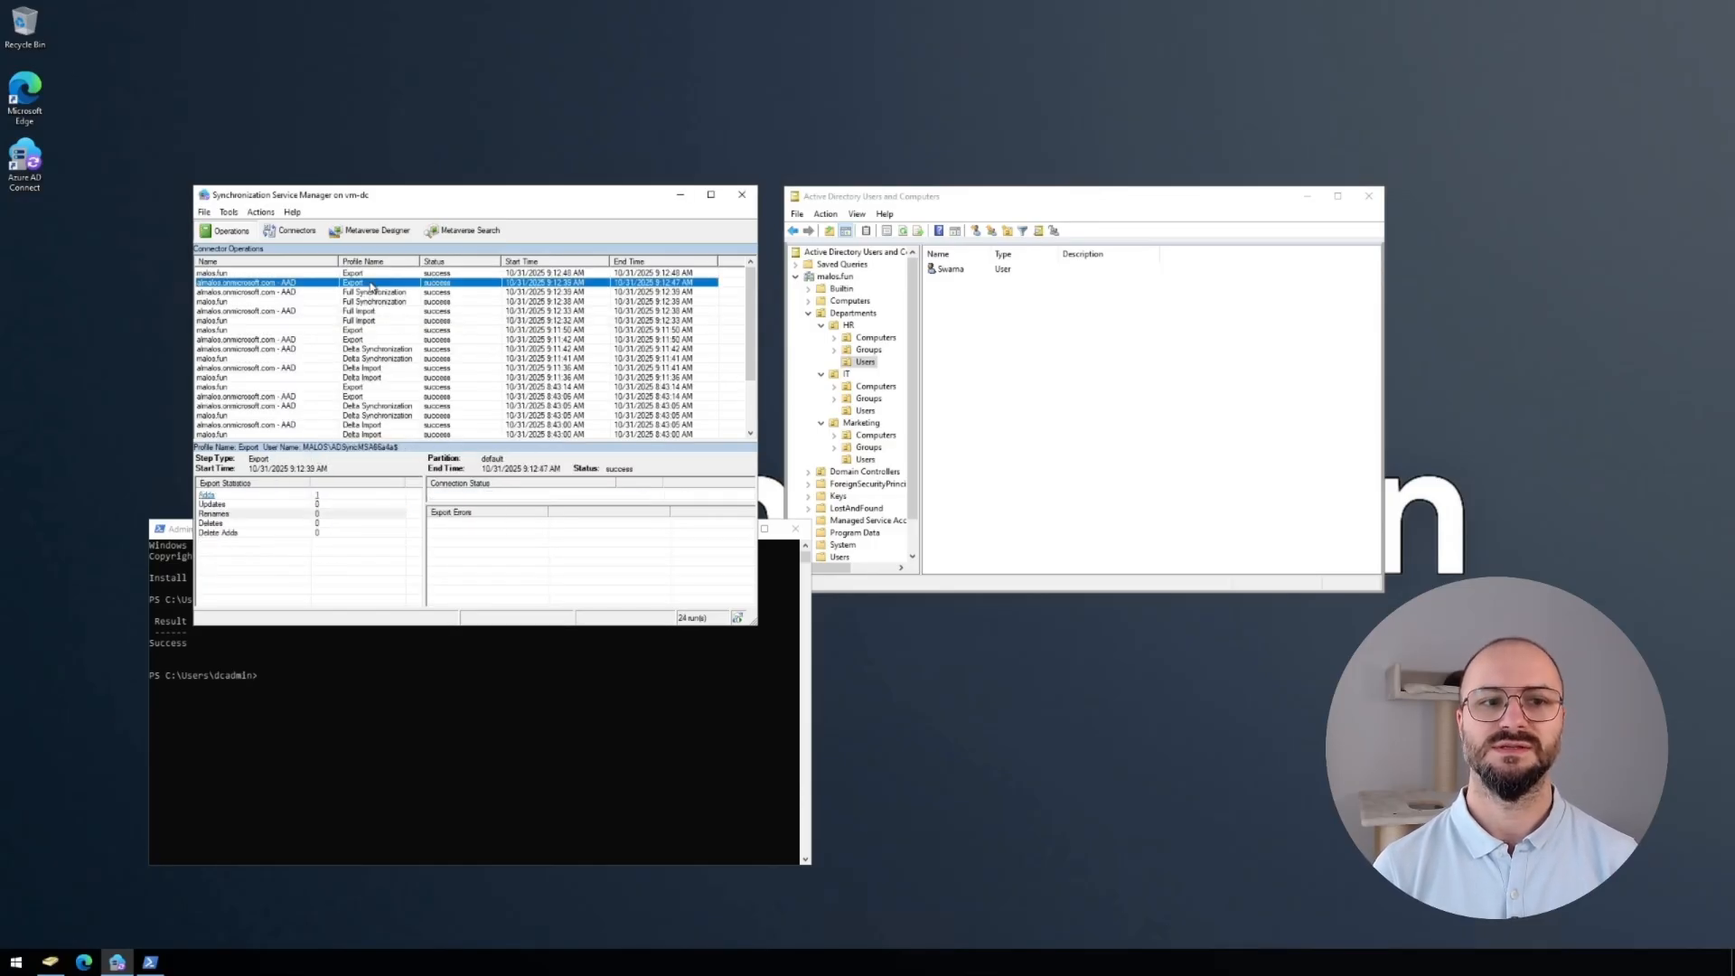
double_click(320, 503)
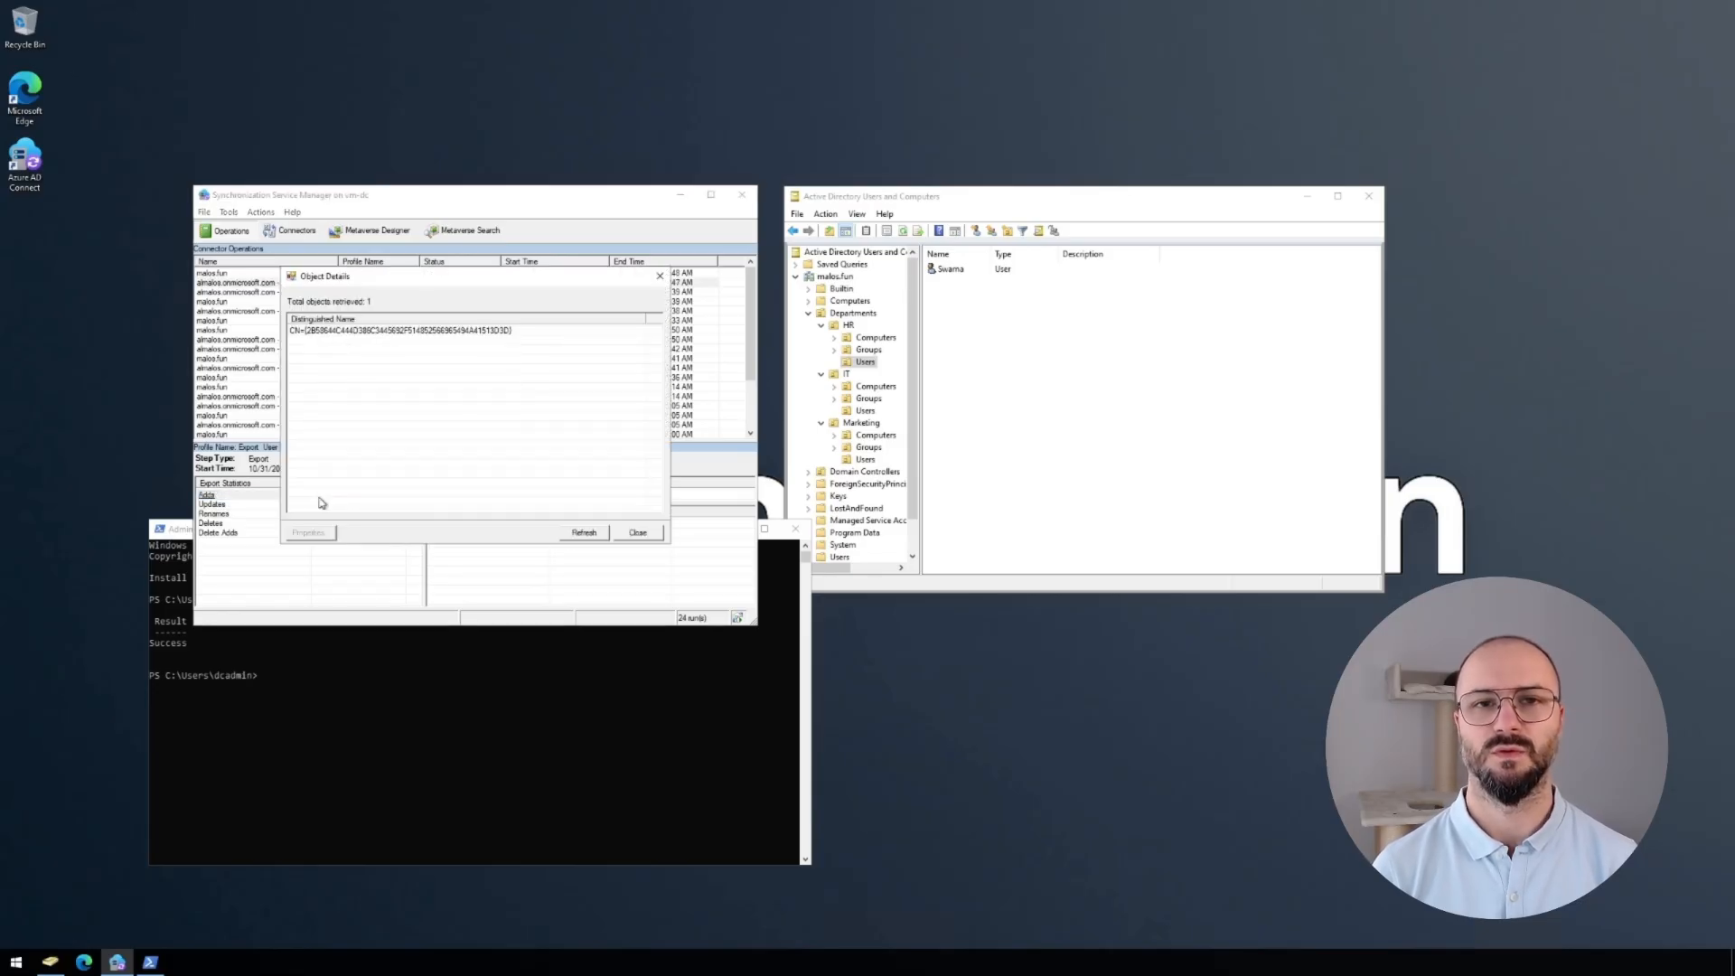
double_click(343, 332)
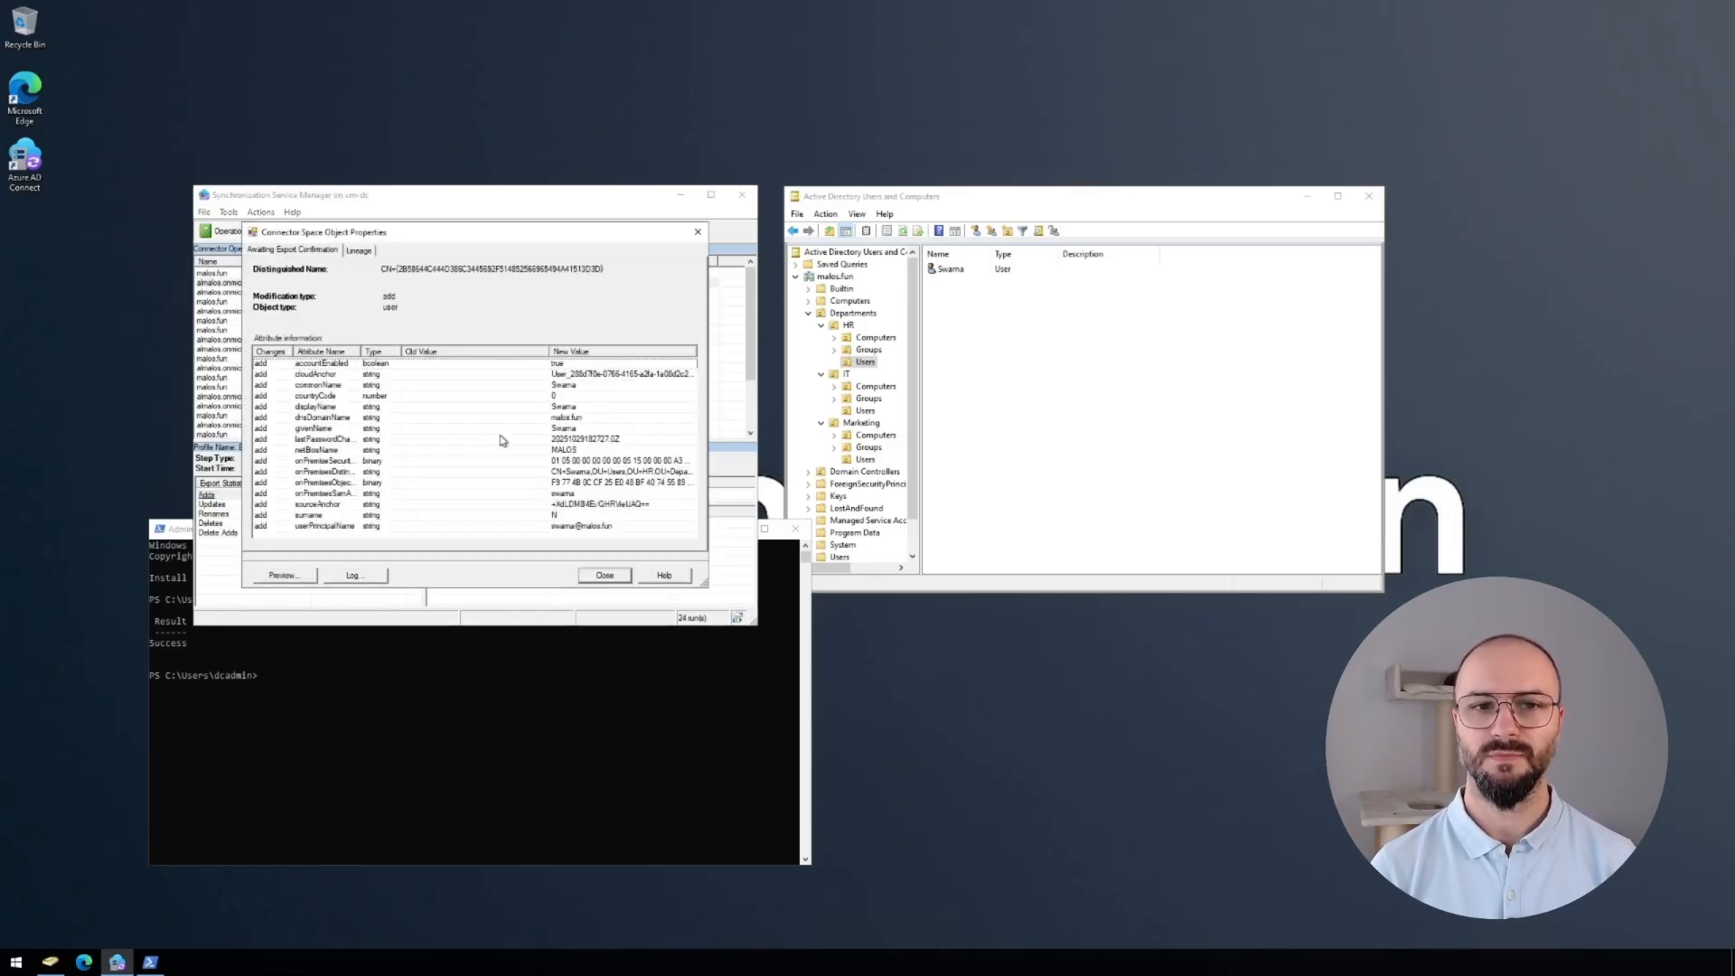
left_click(606, 576)
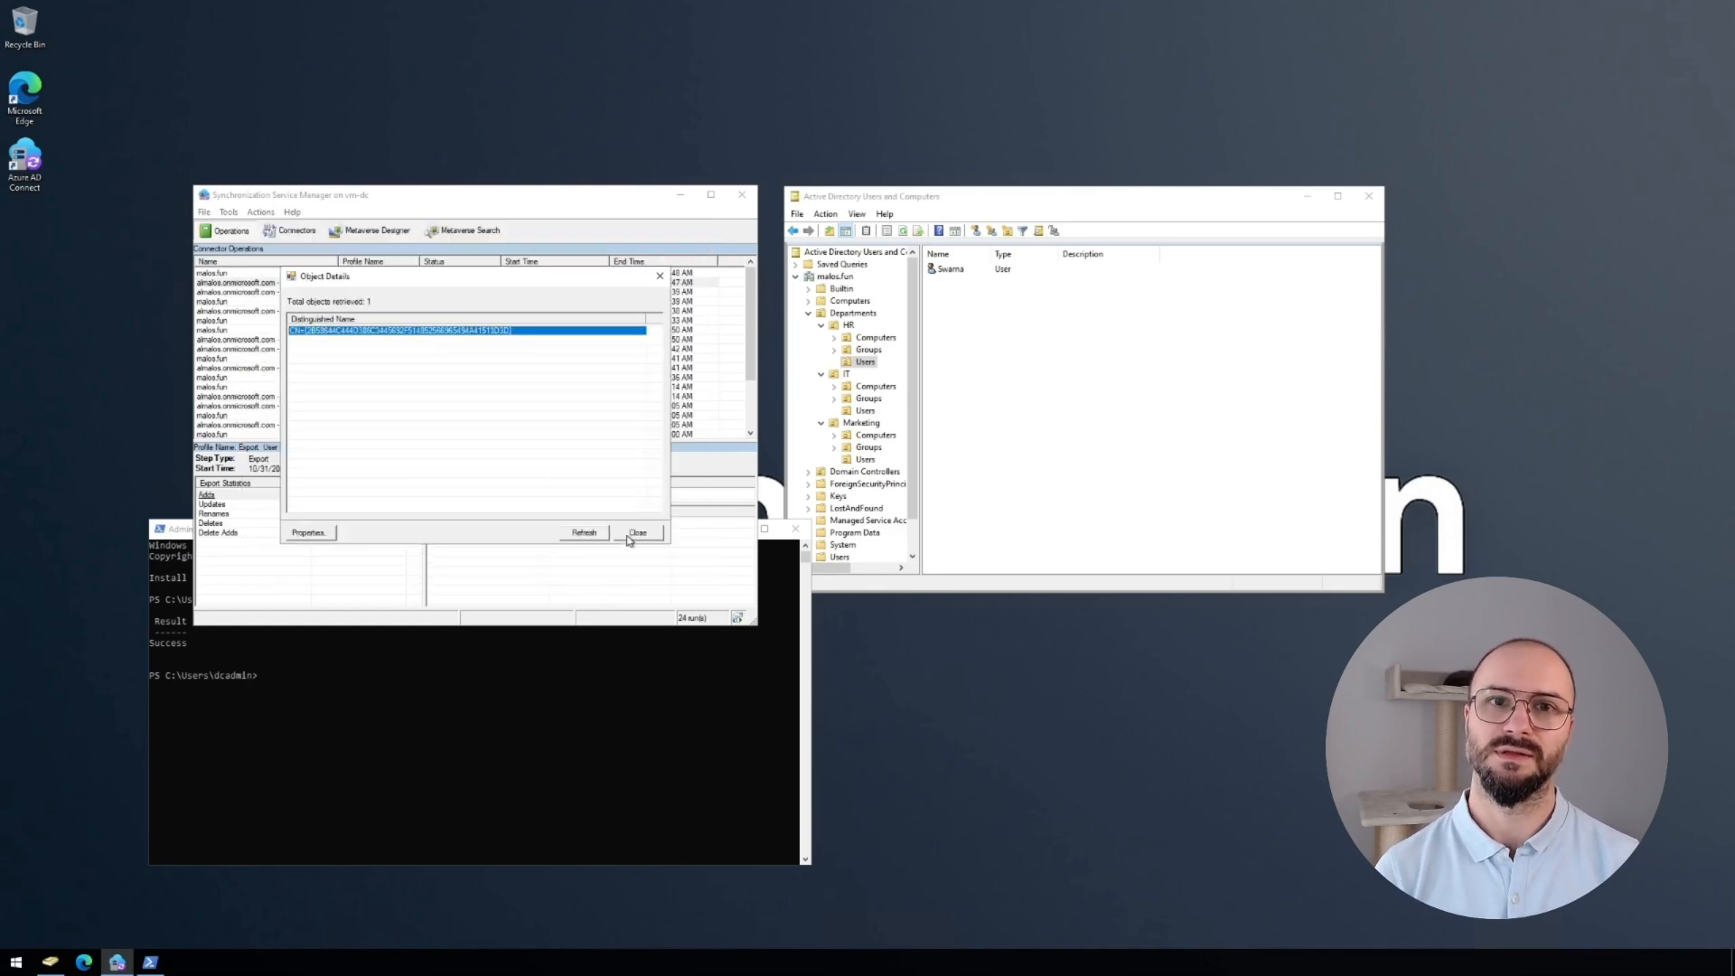
left_click(636, 535)
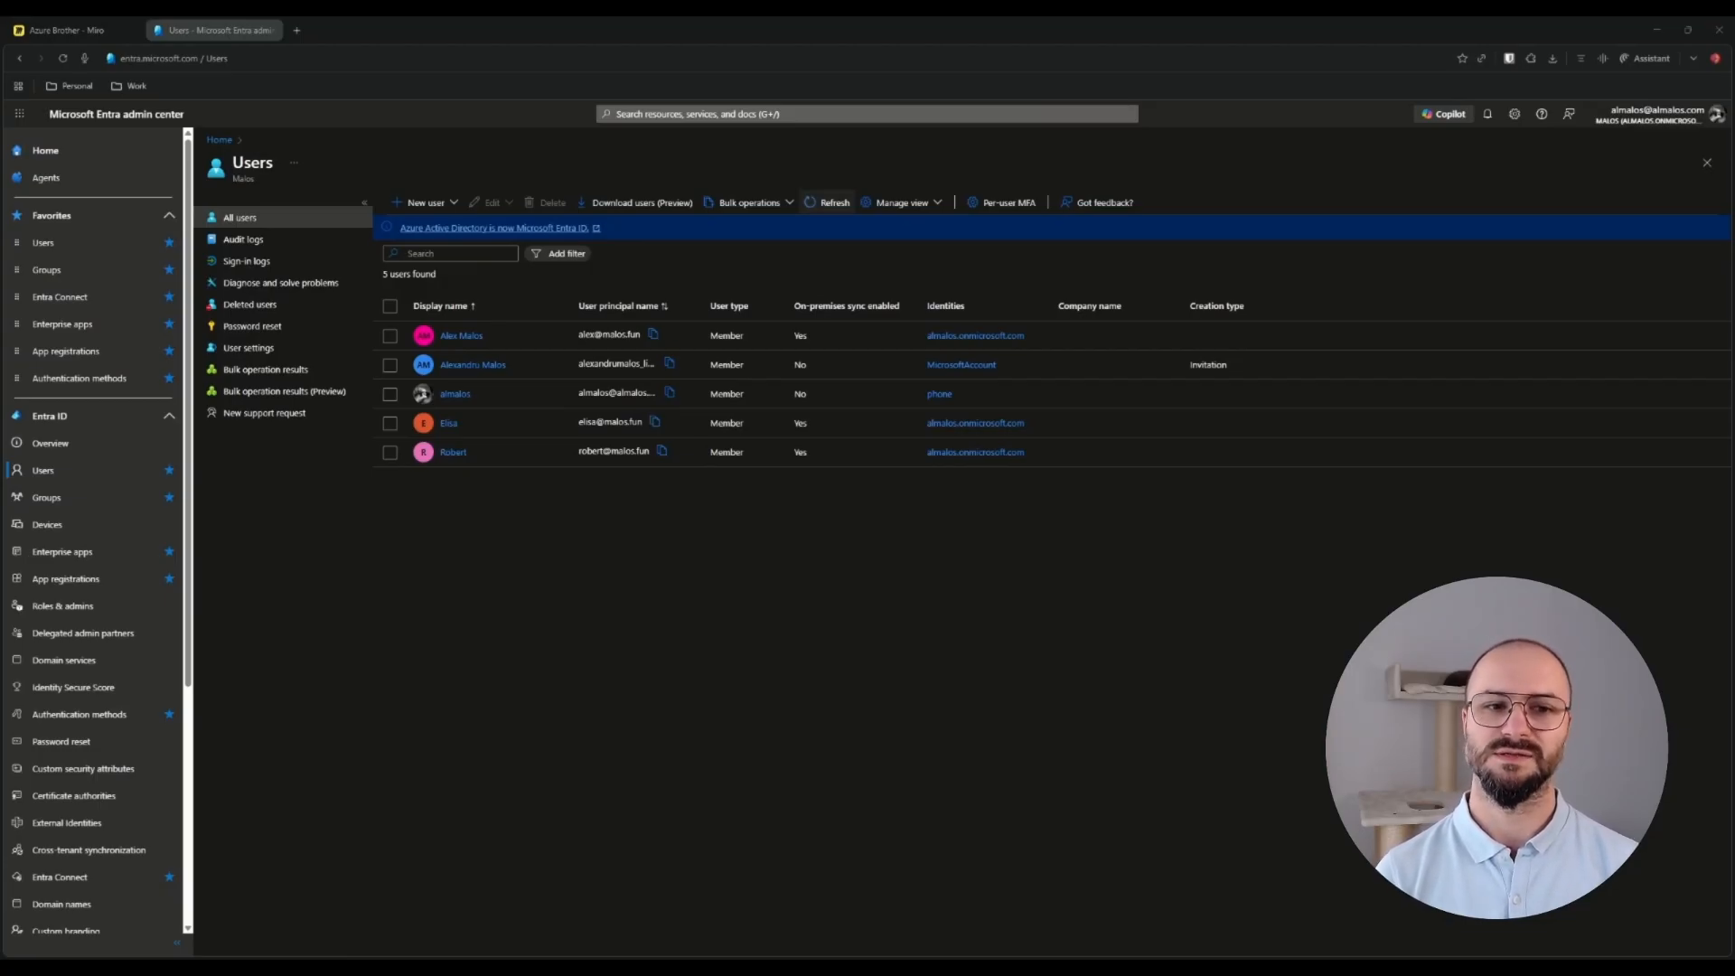
Refresh the Entra Users list to show the new HR user, then select the Miro diagram's question mark.
left_click(834, 206)
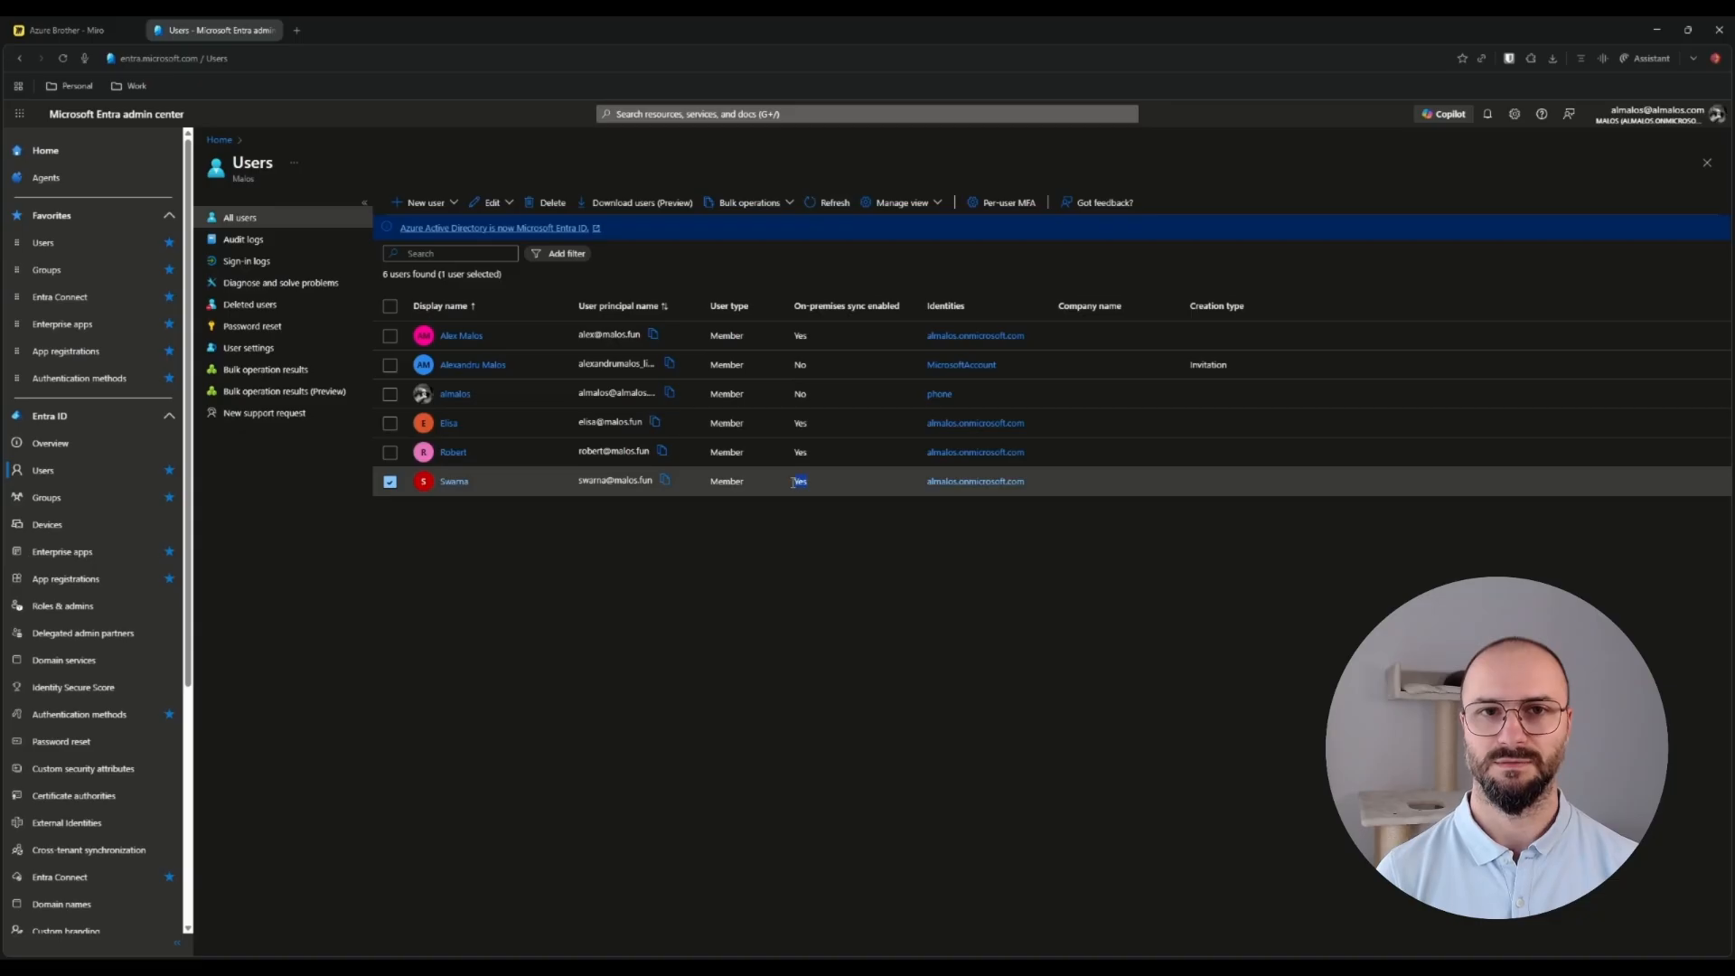
key("ctrl+shift+Tab")
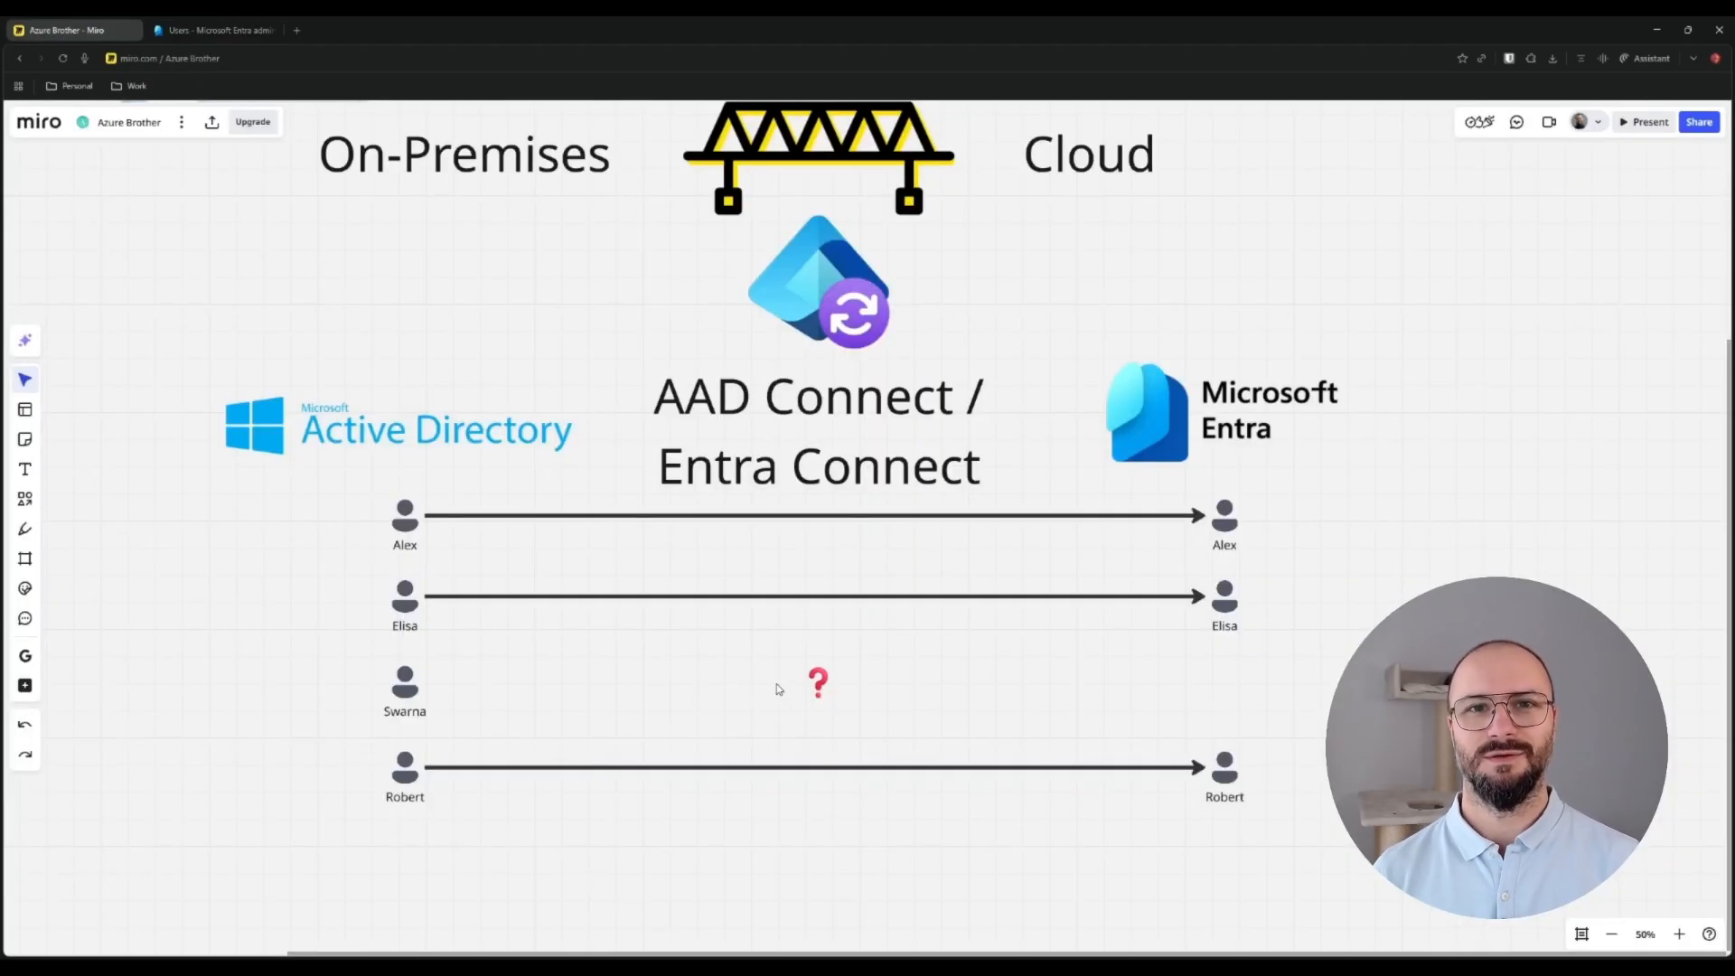
left_click(822, 687)
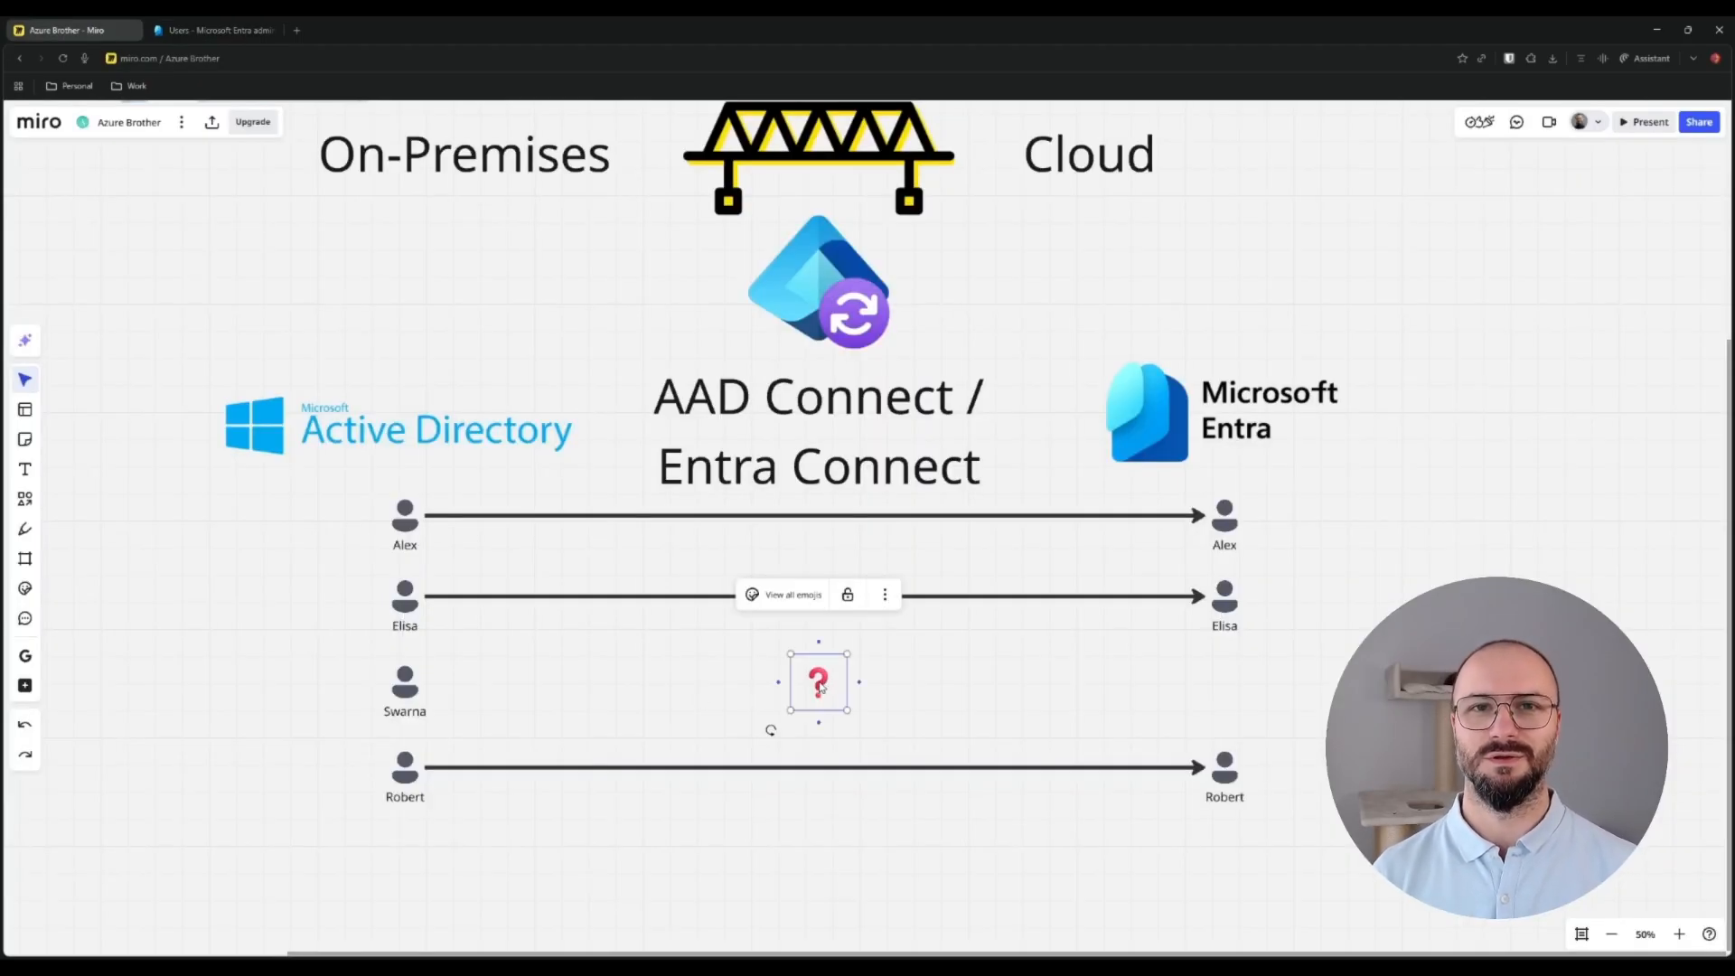